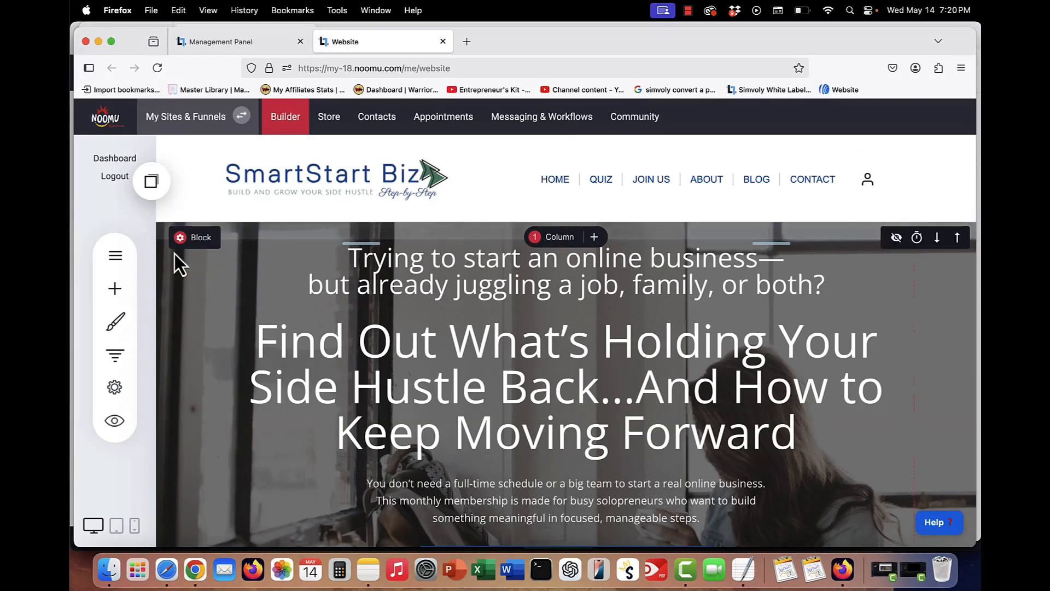
- Open the pages list and view the Home page's options menu
{"action": "left_click", "coordinate": [117, 255]}
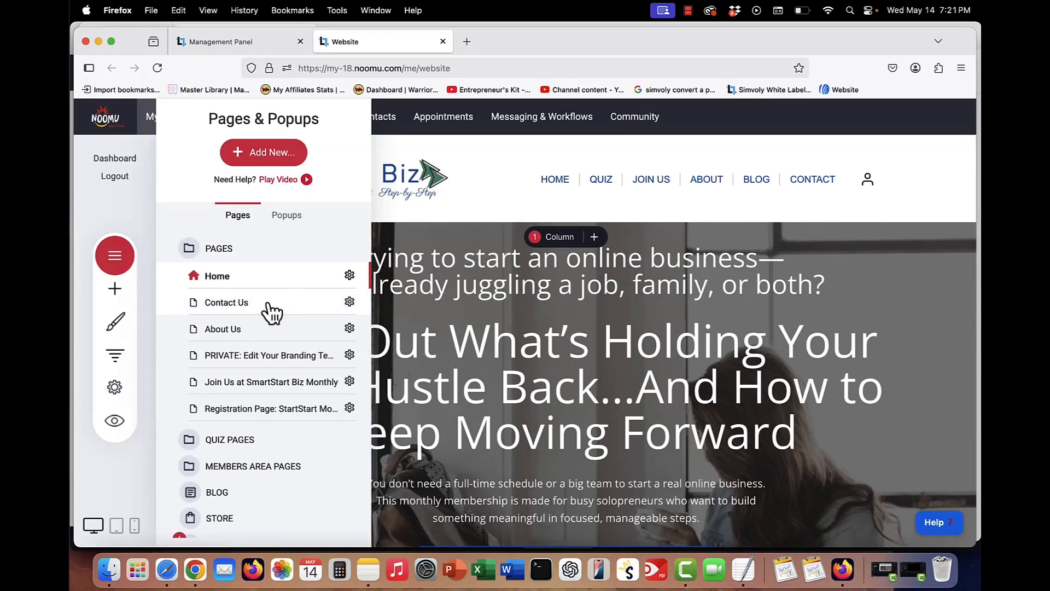
{"action": "left_click", "coordinate": [349, 275]}
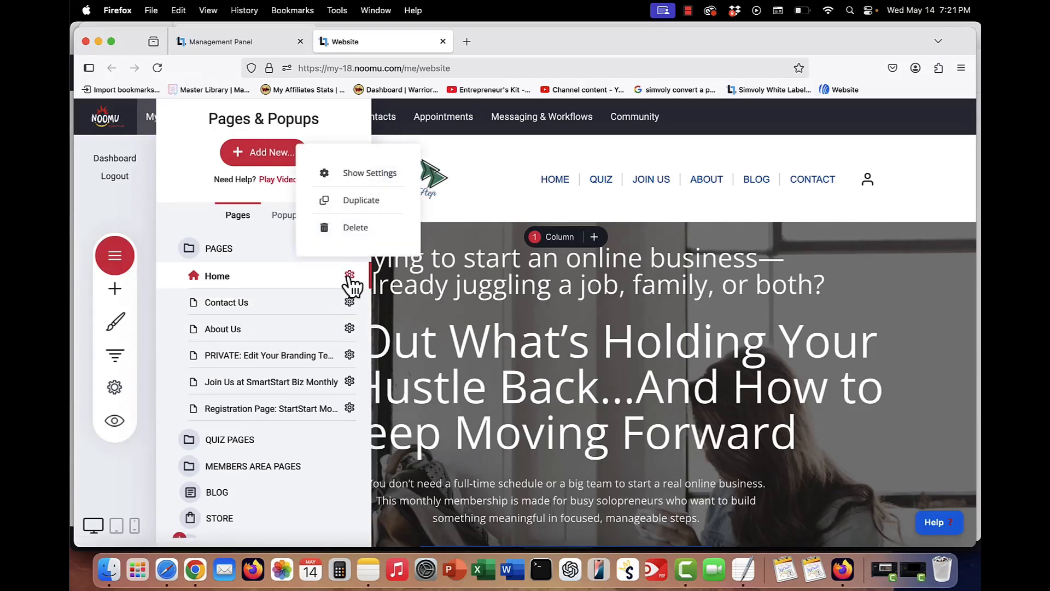
{"action": "left_click", "coordinate": [450, 278]}
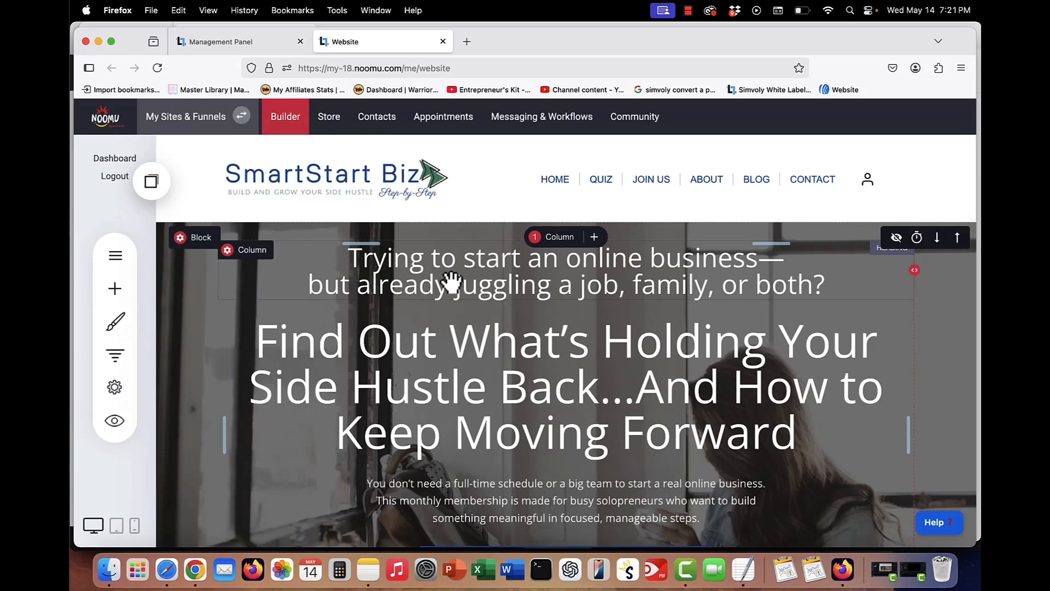
- Scroll through the home page to review its sections
{"action": "scroll", "coordinate": [450, 280], "scroll_direction": "down", "scroll_amount": 3}
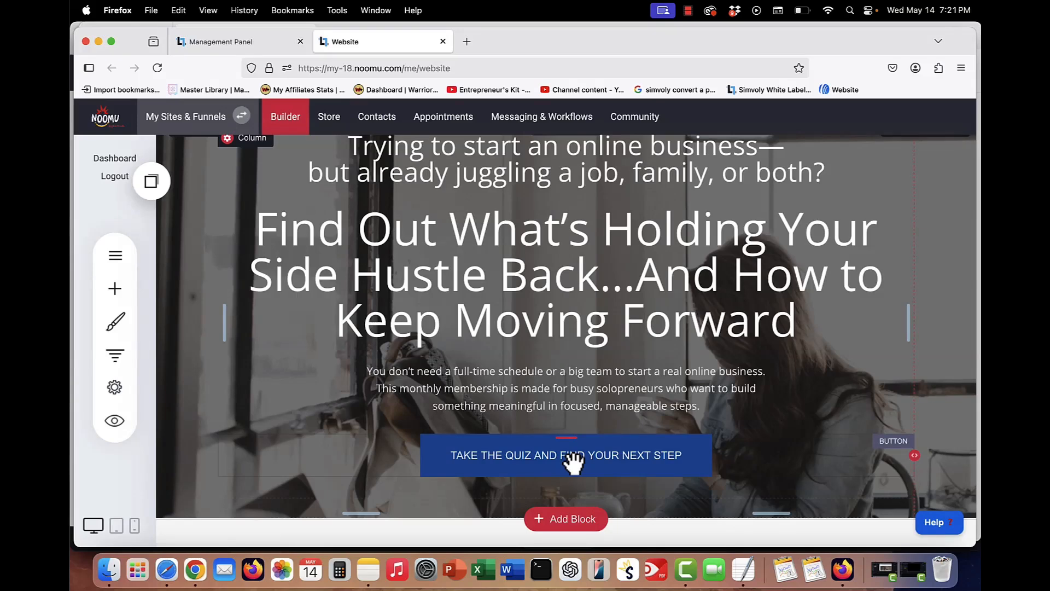
{"action": "scroll", "coordinate": [572, 463], "scroll_direction": "down", "scroll_amount": 1}
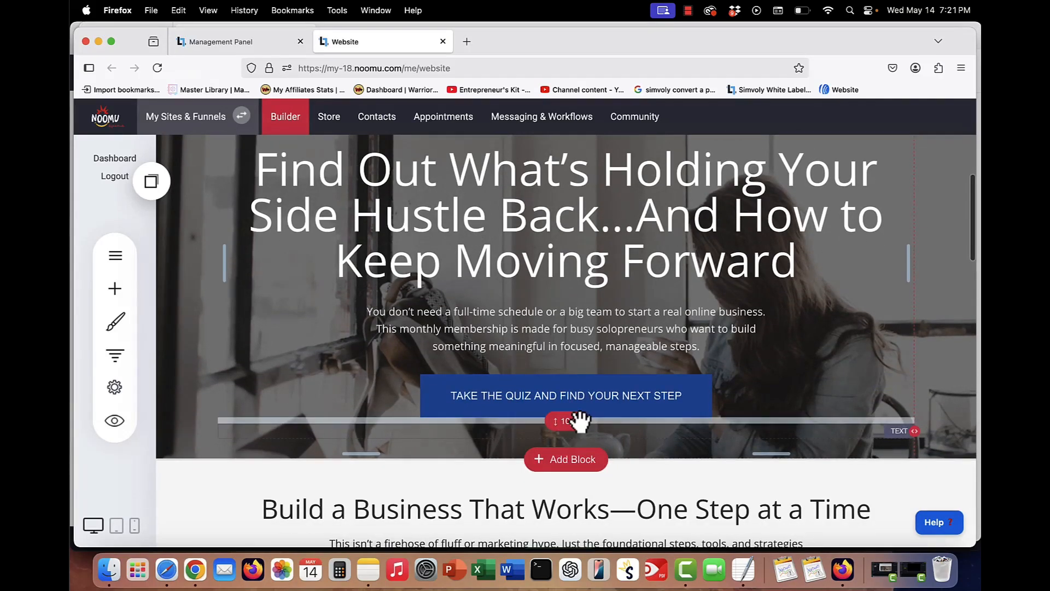
{"action": "scroll", "coordinate": [579, 421], "scroll_direction": "down", "scroll_amount": 4}
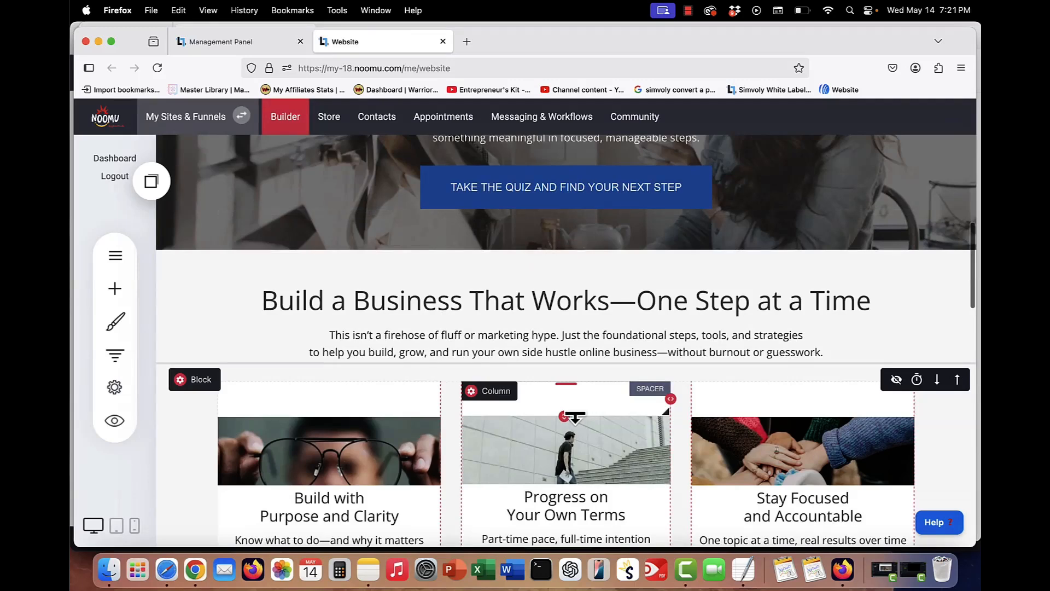
{"action": "scroll", "coordinate": [574, 411], "scroll_direction": "down", "scroll_amount": 3}
{"action": "scroll", "coordinate": [574, 411], "scroll_direction": "down", "scroll_amount": 3}
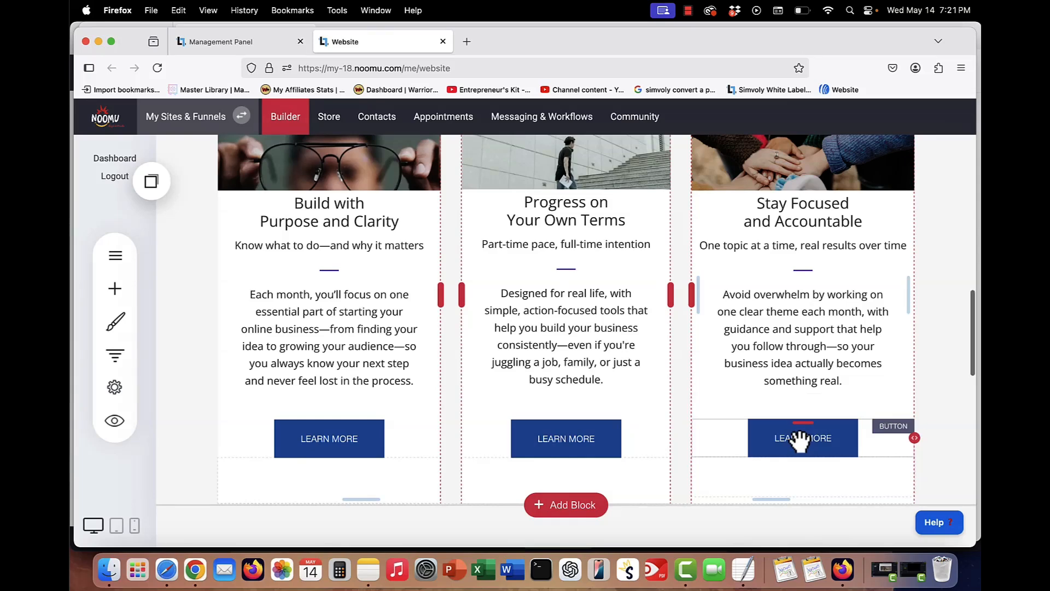
{"action": "scroll", "coordinate": [799, 439], "scroll_direction": "down", "scroll_amount": 5}
{"action": "scroll", "coordinate": [799, 439], "scroll_direction": "down", "scroll_amount": 2}
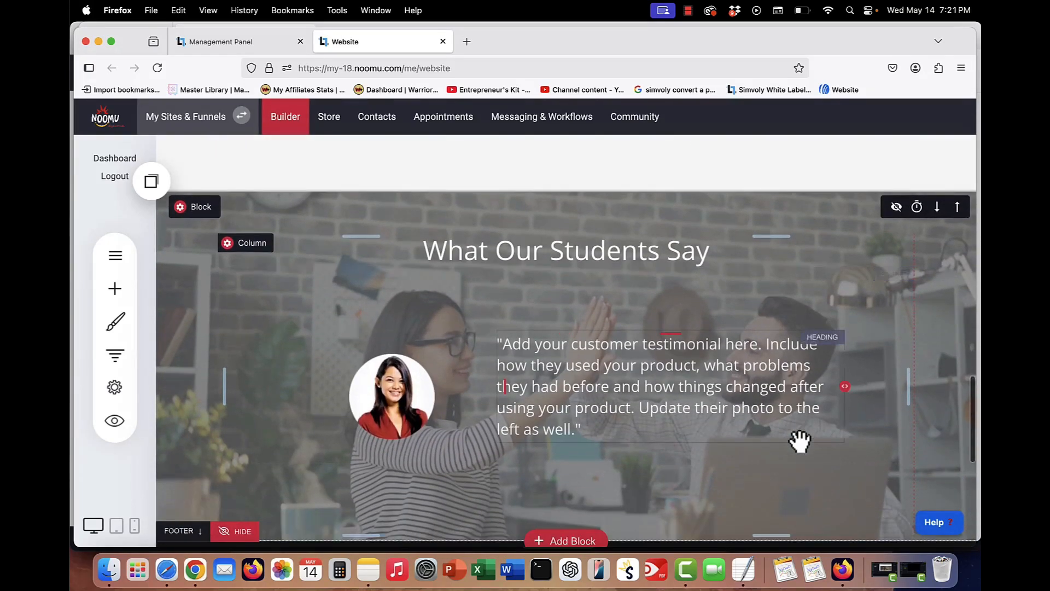
- Hide the testimonial block from the live site, then reveal it again
{"action": "left_click", "coordinate": [389, 381]}
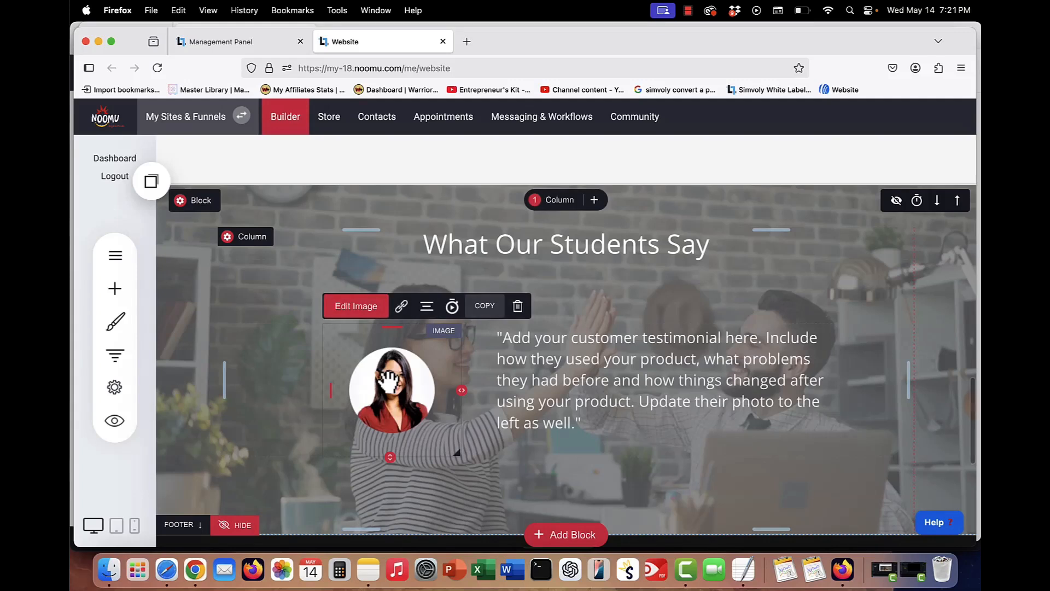
{"action": "left_click", "coordinate": [549, 380]}
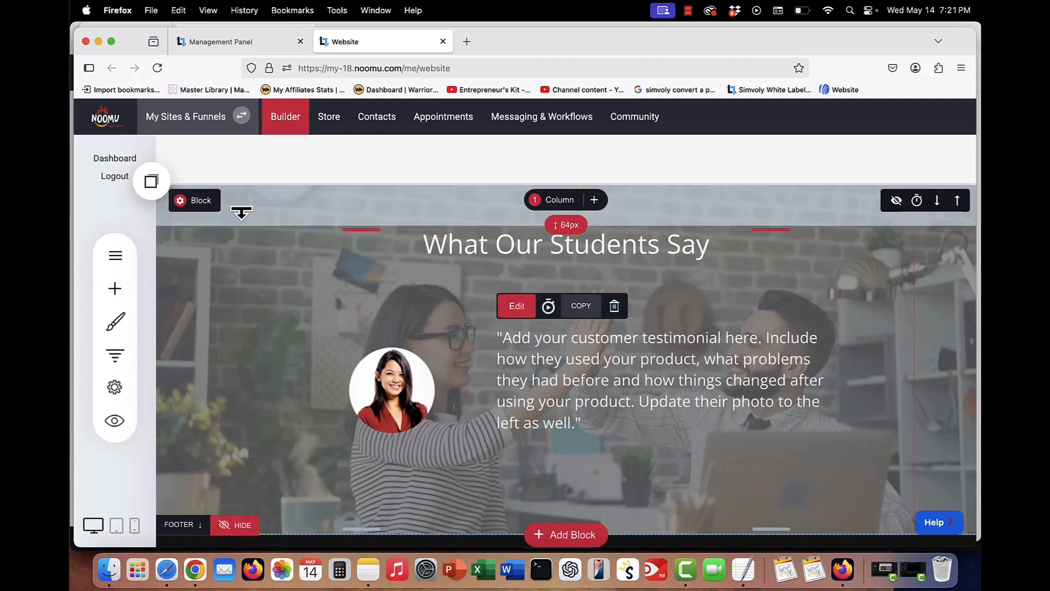
{"action": "left_click", "coordinate": [895, 203]}
{"action": "scroll", "coordinate": [718, 227], "scroll_direction": "up", "scroll_amount": 2}
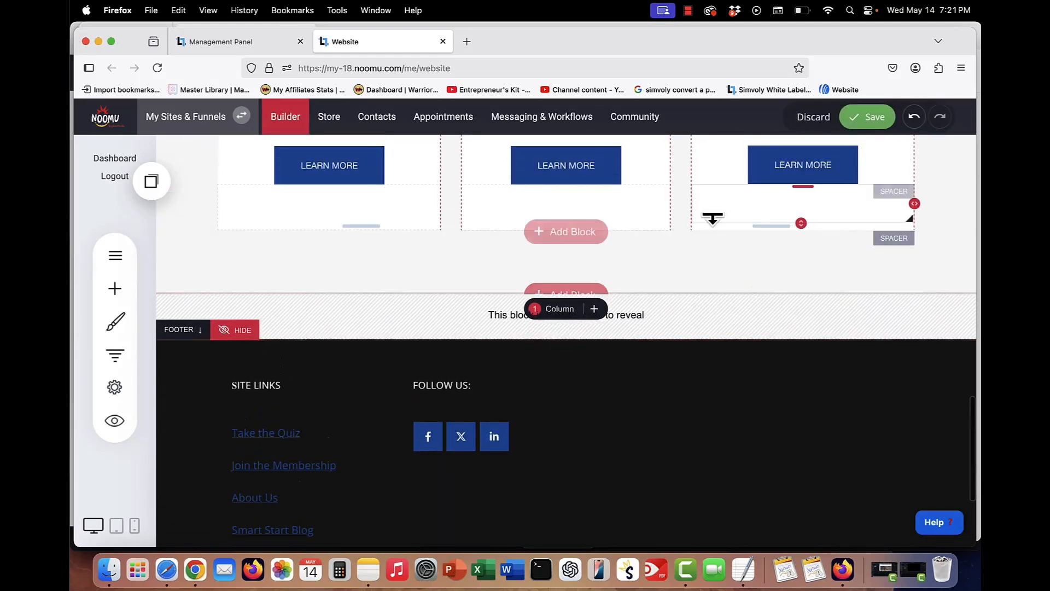
{"action": "left_click", "coordinate": [630, 317]}
- Review the footer and open the header logo's settings
{"action": "scroll", "coordinate": [629, 317], "scroll_direction": "down", "scroll_amount": 7}
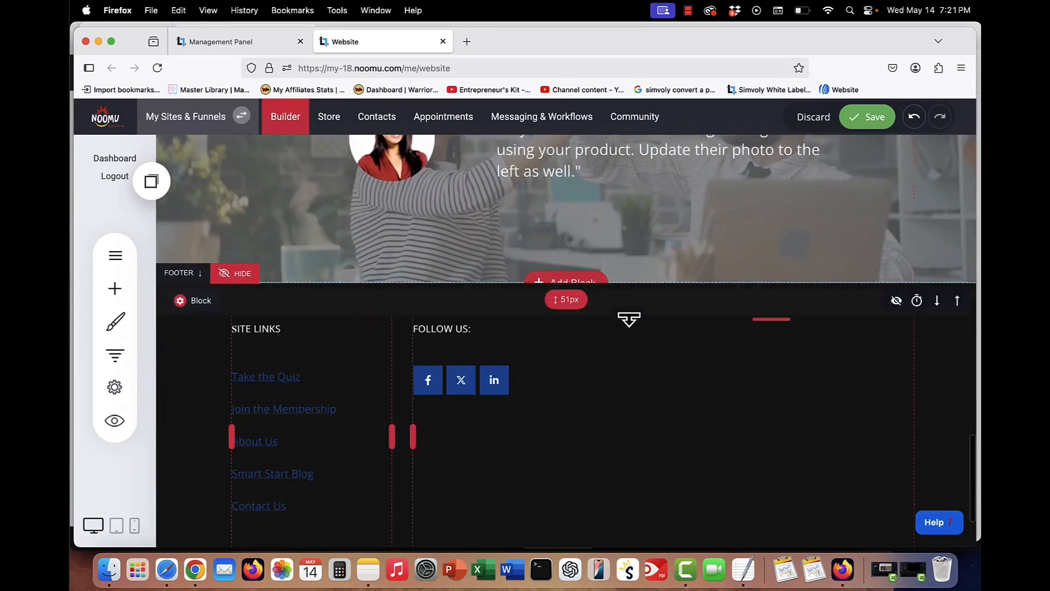
{"action": "scroll", "coordinate": [629, 319], "scroll_direction": "down", "scroll_amount": 1}
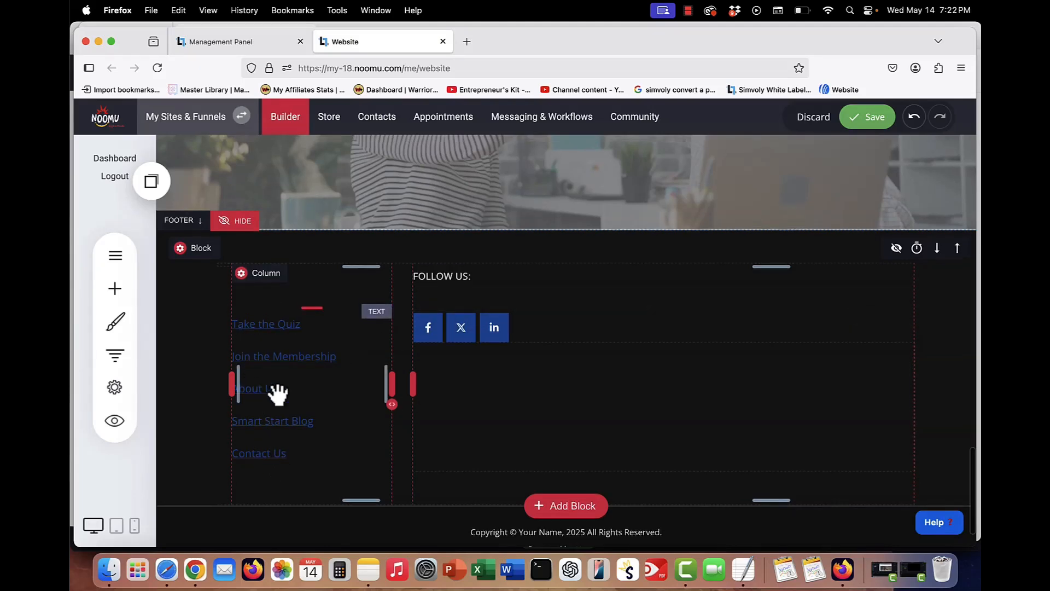
{"action": "scroll", "coordinate": [278, 392], "scroll_direction": "up", "scroll_amount": 20}
{"action": "scroll", "coordinate": [277, 393], "scroll_direction": "up", "scroll_amount": 1}
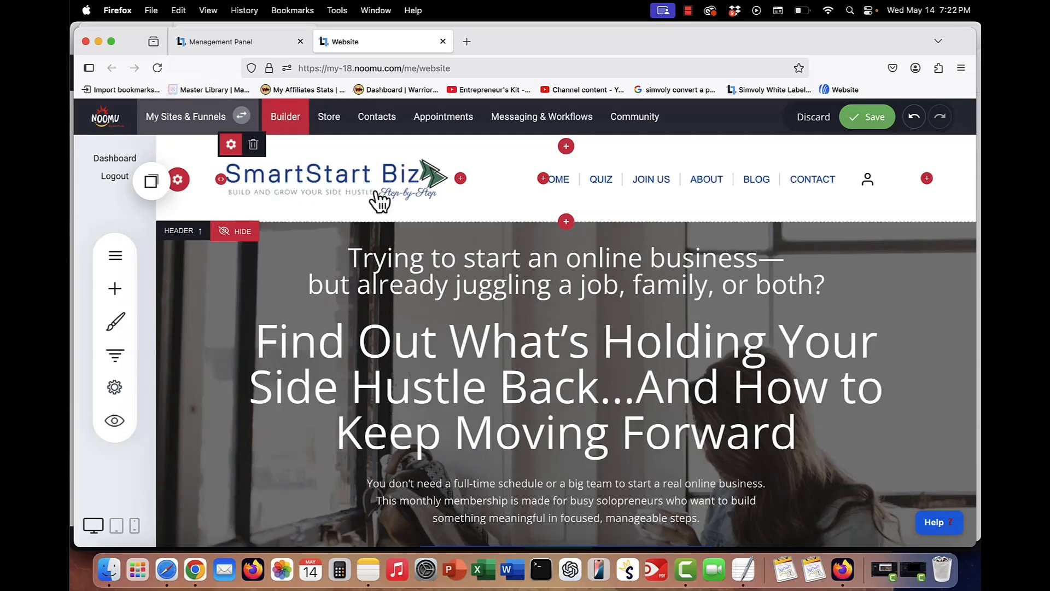
{"action": "left_click", "coordinate": [231, 146]}
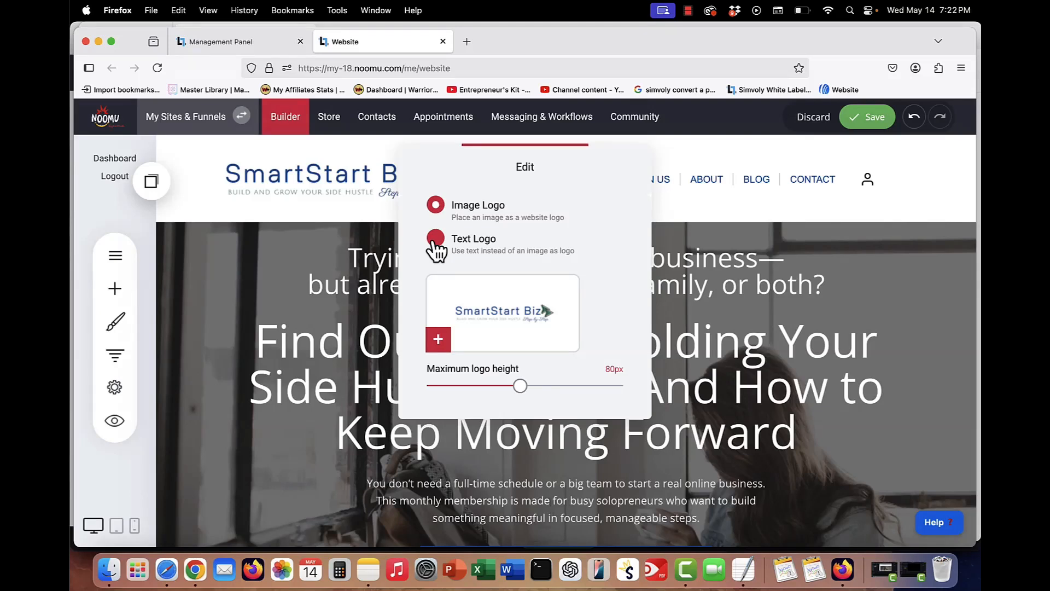
{"action": "left_click", "coordinate": [365, 261]}
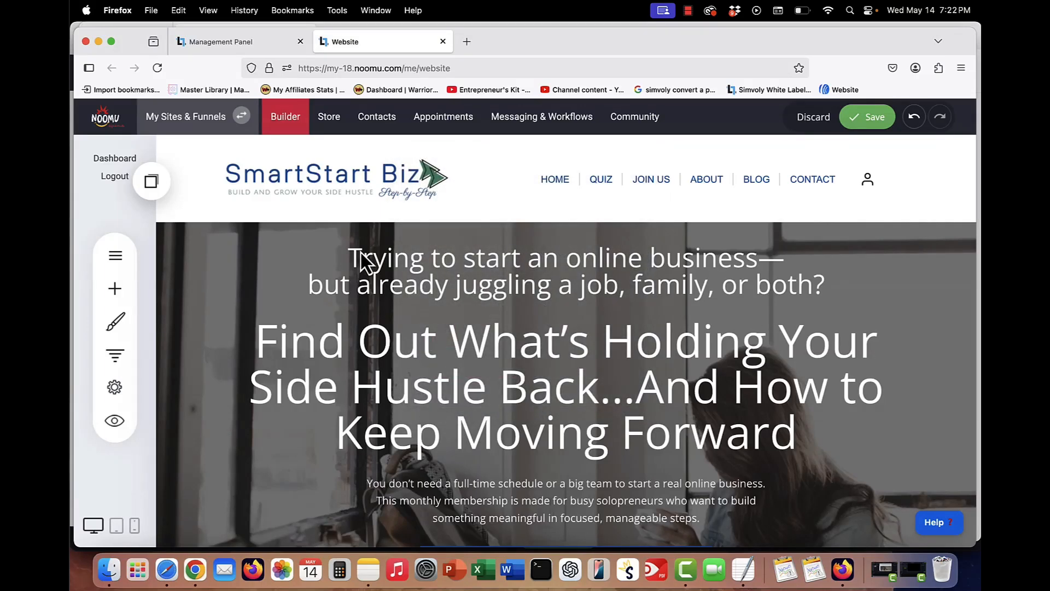
- Open the website's general settings
{"action": "left_click", "coordinate": [115, 389]}
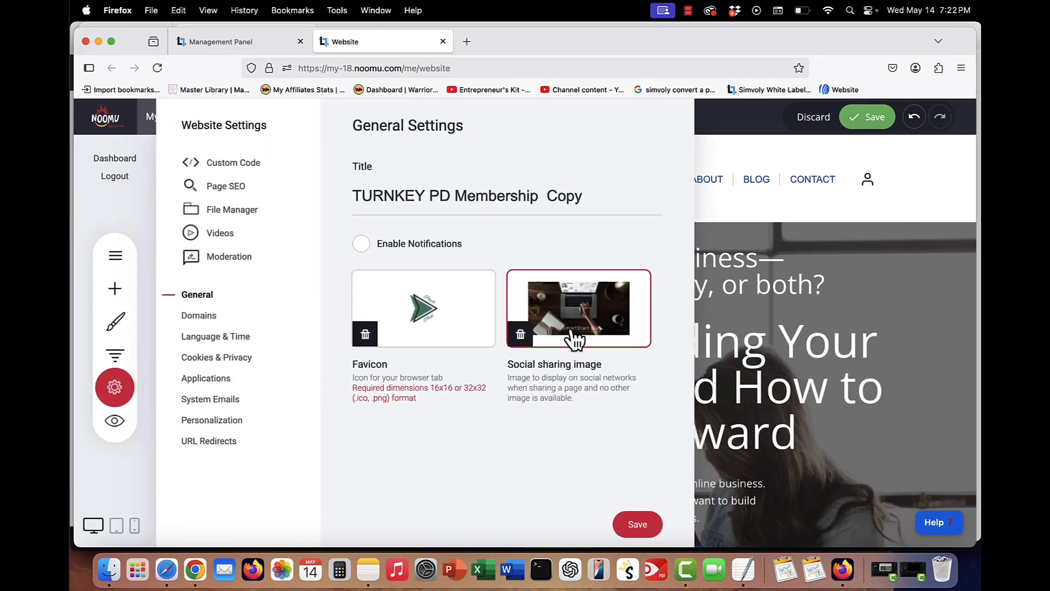
{"action": "left_click", "coordinate": [756, 275]}
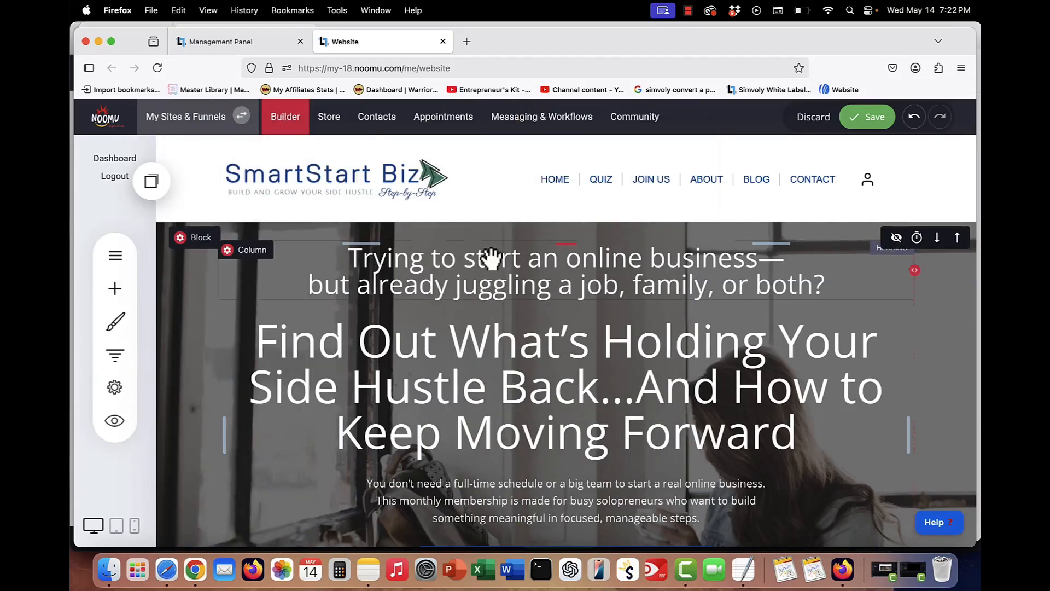
- Switch to the Contact Us page, discarding the unsaved home page changes
{"action": "left_click", "coordinate": [113, 255]}
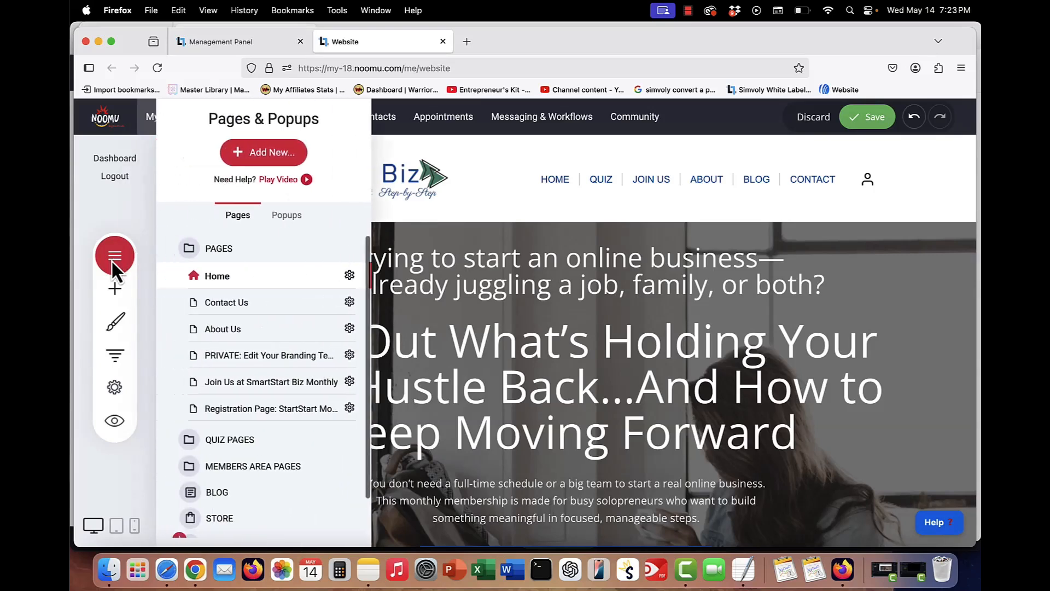
{"action": "left_click", "coordinate": [230, 304]}
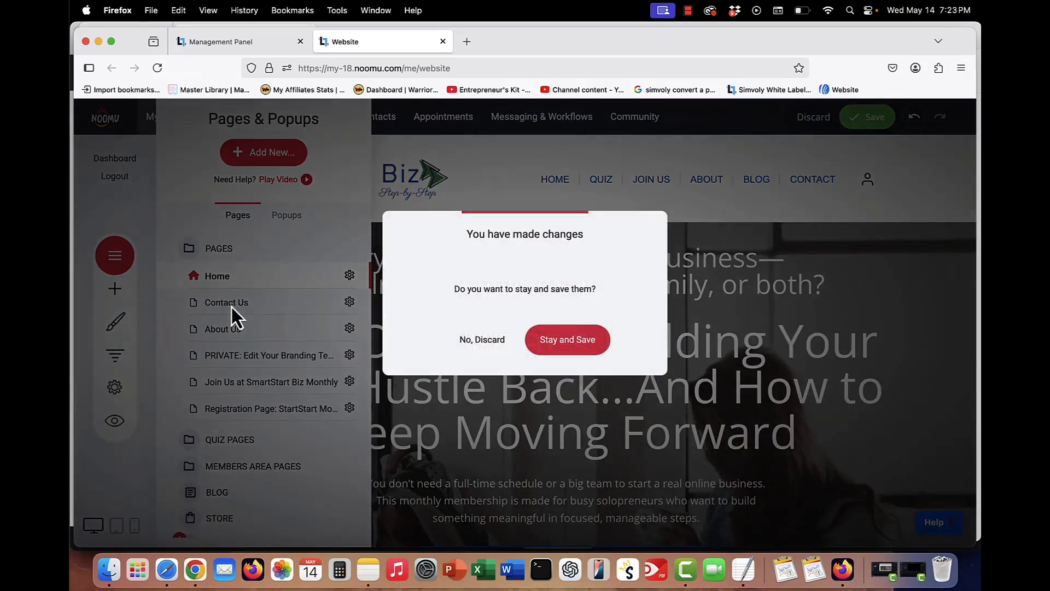
{"action": "left_click", "coordinate": [474, 344]}
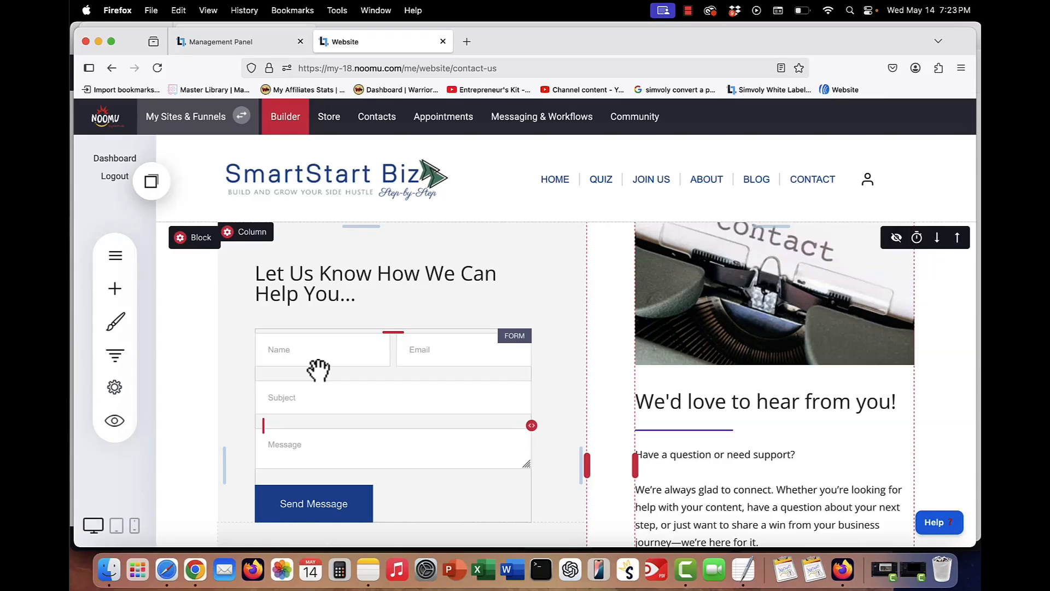
- Open the contact form's settings and review its notification, button and submit options
{"action": "left_click", "coordinate": [318, 370]}
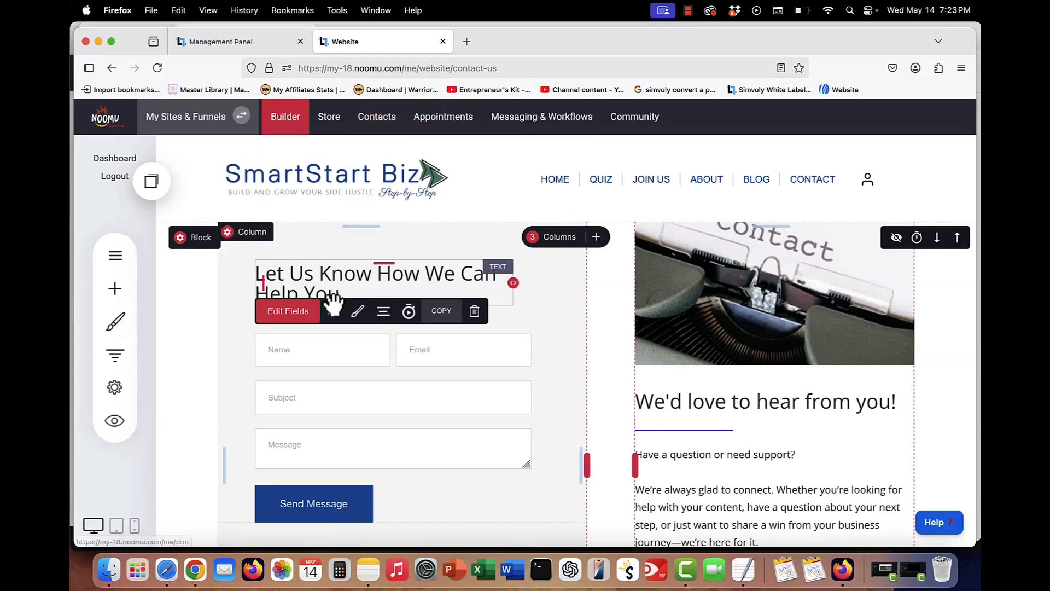
{"action": "left_click", "coordinate": [332, 312]}
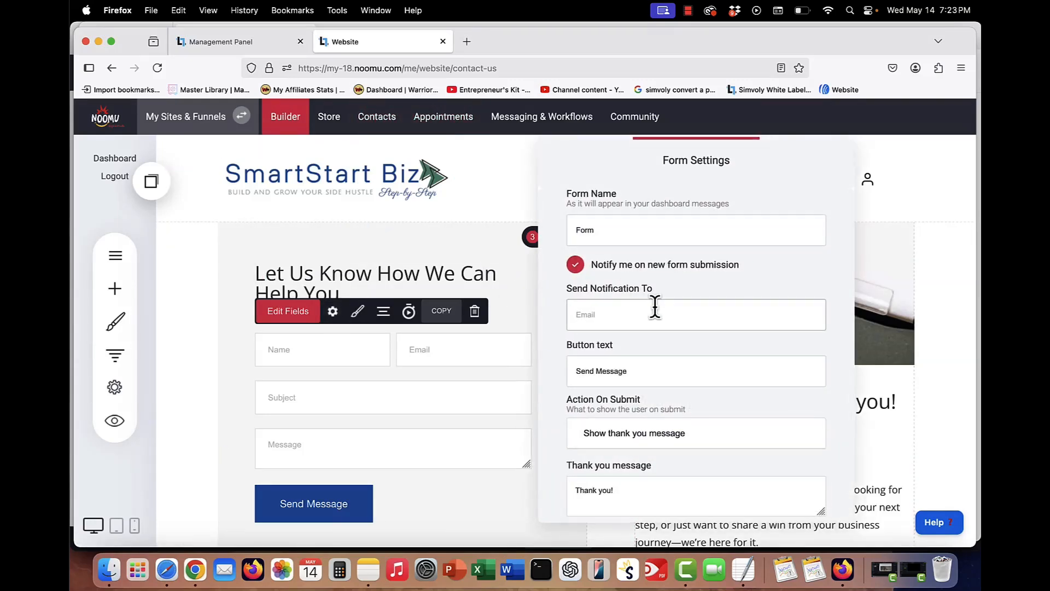
{"action": "scroll", "coordinate": [654, 307], "scroll_direction": "down", "scroll_amount": 5}
{"action": "left_click", "coordinate": [624, 385]}
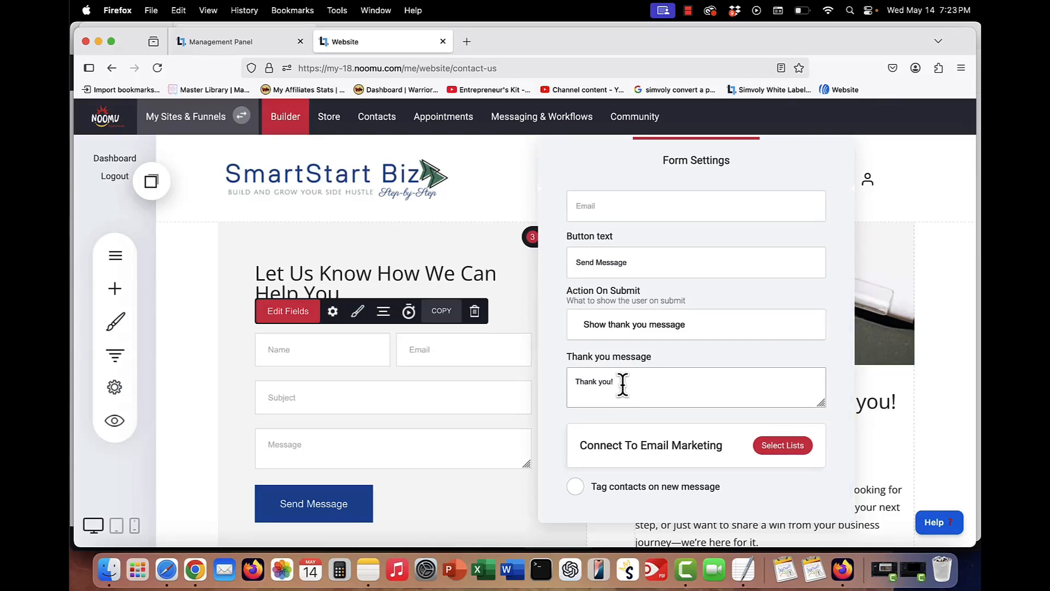
{"action": "scroll", "coordinate": [687, 398], "scroll_direction": "down", "scroll_amount": 2}
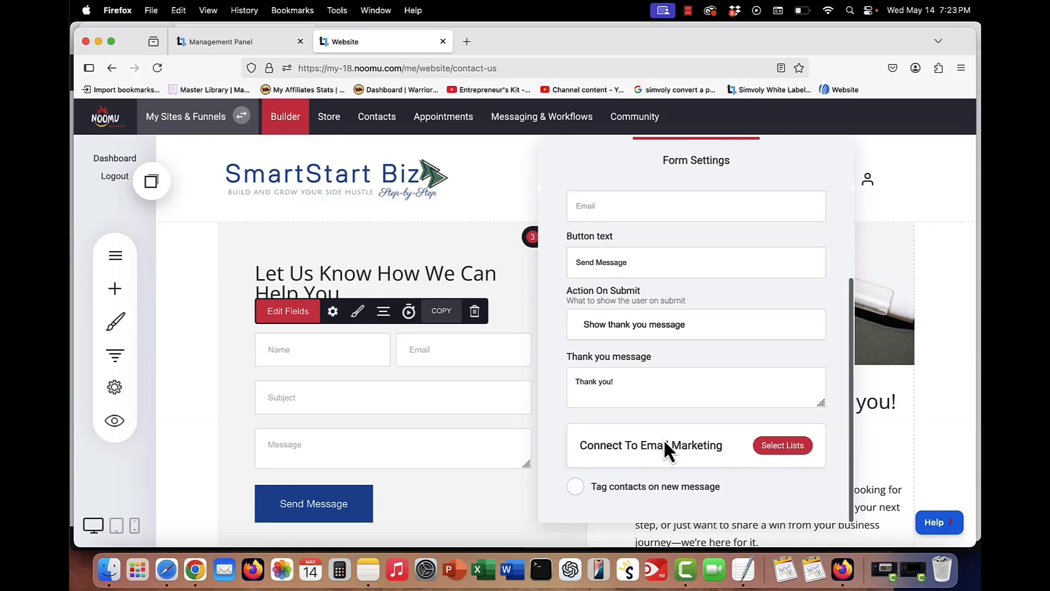
{"action": "scroll", "coordinate": [663, 444], "scroll_direction": "up", "scroll_amount": 3}
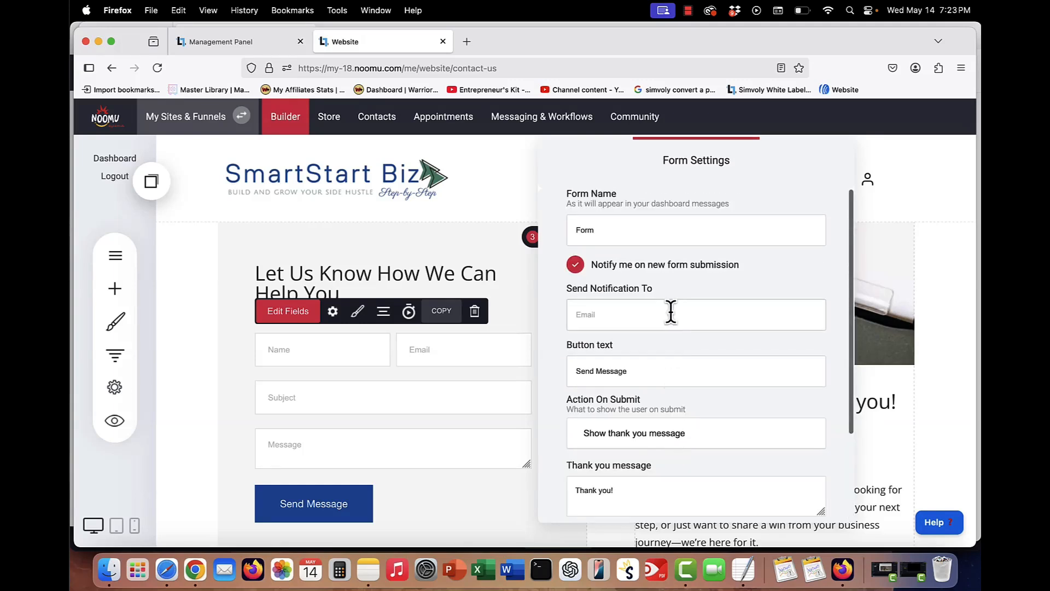
{"action": "left_click", "coordinate": [615, 314]}
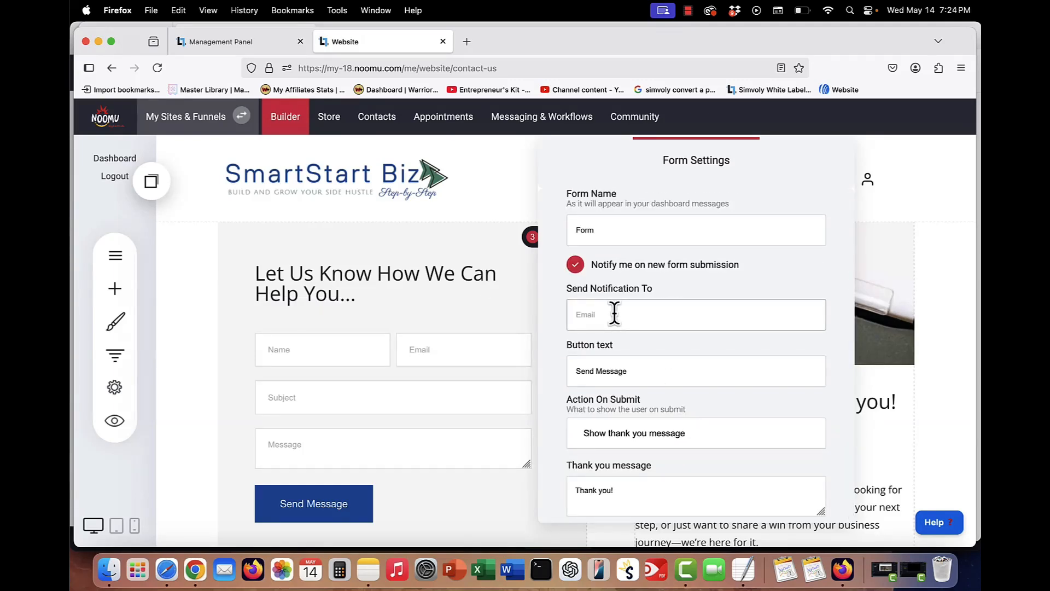
{"action": "left_click", "coordinate": [401, 325]}
- Open the About Us page from the pages list
{"action": "scroll", "coordinate": [765, 307], "scroll_direction": "down", "scroll_amount": 5}
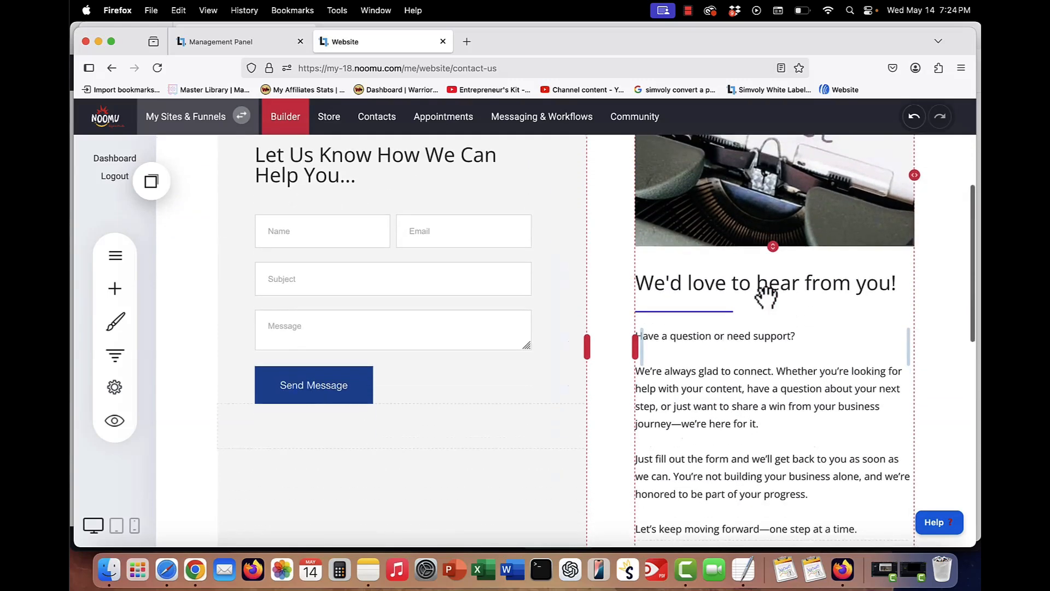
{"action": "scroll", "coordinate": [701, 369], "scroll_direction": "up", "scroll_amount": 4}
{"action": "scroll", "coordinate": [700, 365], "scroll_direction": "down", "scroll_amount": 1}
{"action": "scroll", "coordinate": [699, 365], "scroll_direction": "up", "scroll_amount": 1}
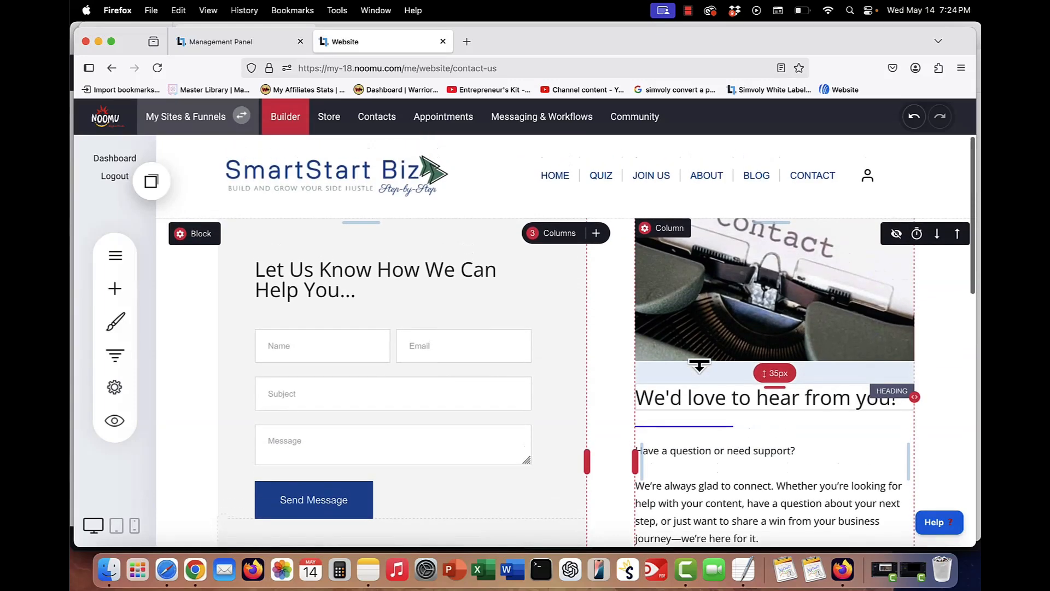
{"action": "left_click", "coordinate": [118, 257]}
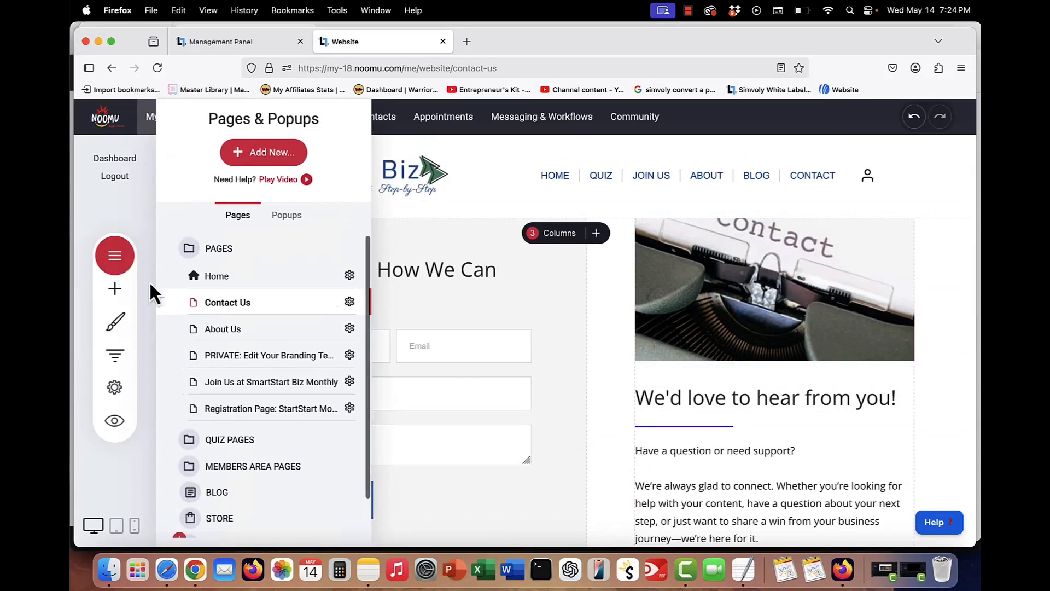
{"action": "left_click", "coordinate": [239, 330]}
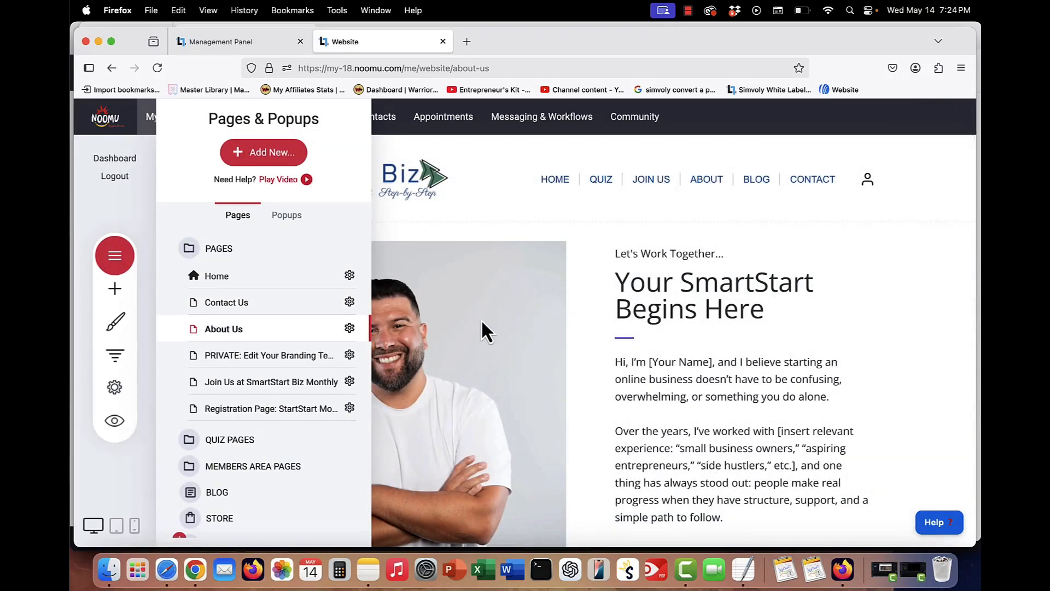
- Open the About Us photo's image settings and browse the file manager without selecting a file
{"action": "left_click", "coordinate": [375, 299]}
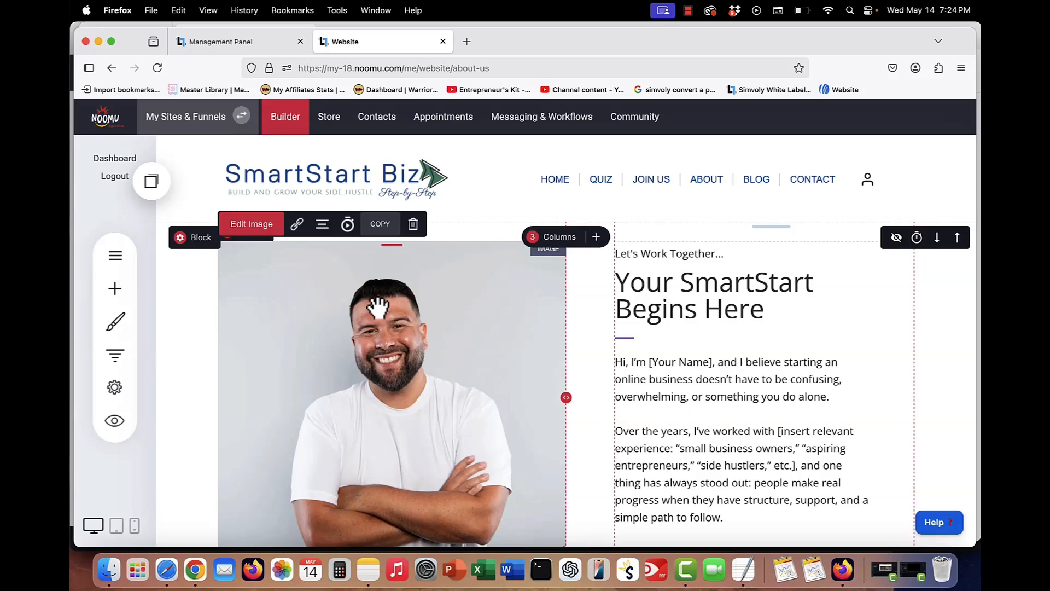
{"action": "left_click", "coordinate": [249, 225]}
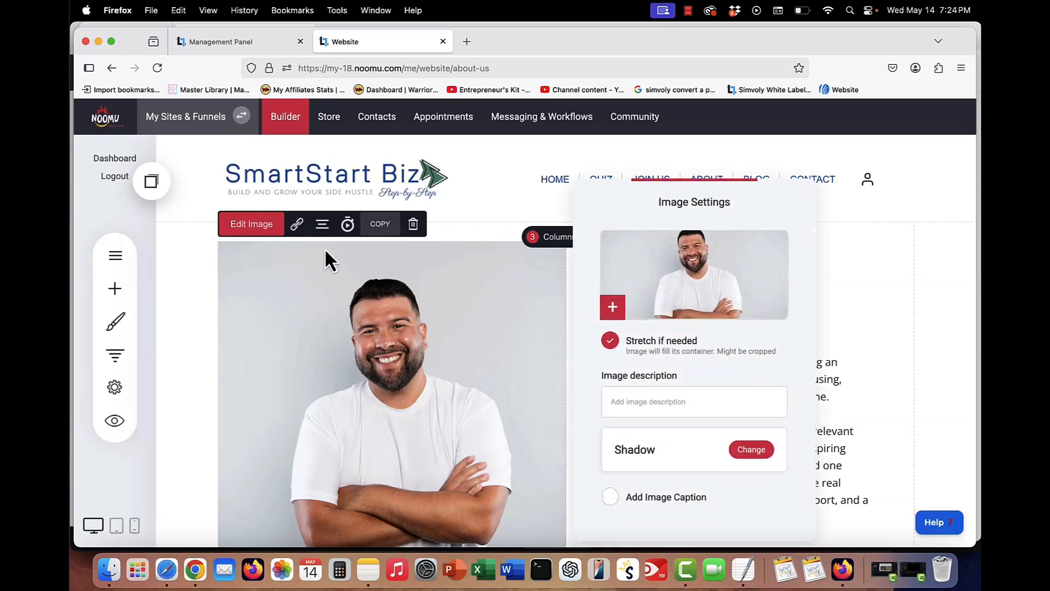
{"action": "left_click", "coordinate": [666, 303]}
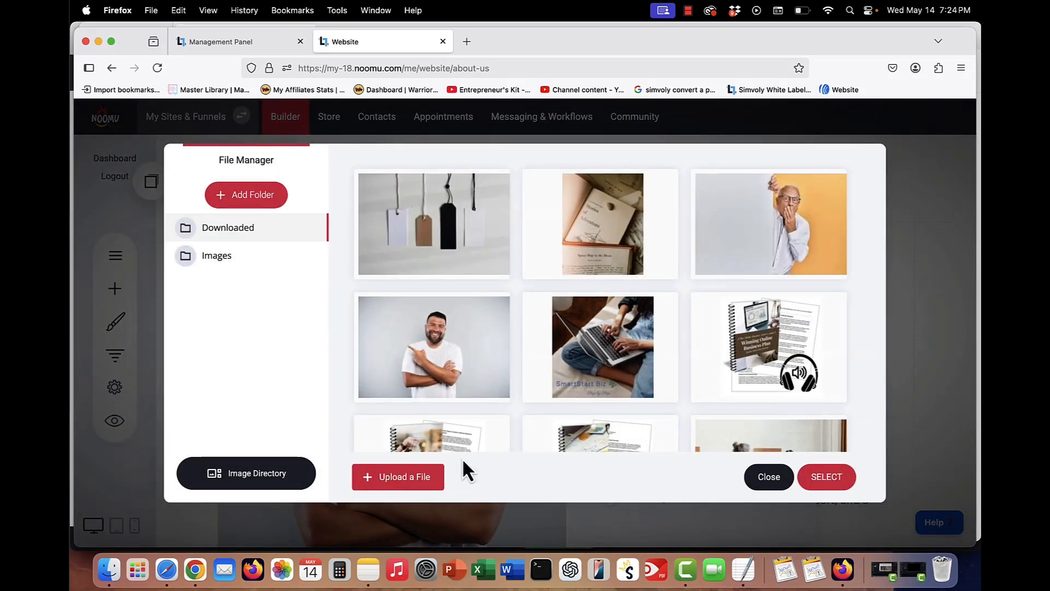
{"action": "left_click", "coordinate": [750, 485]}
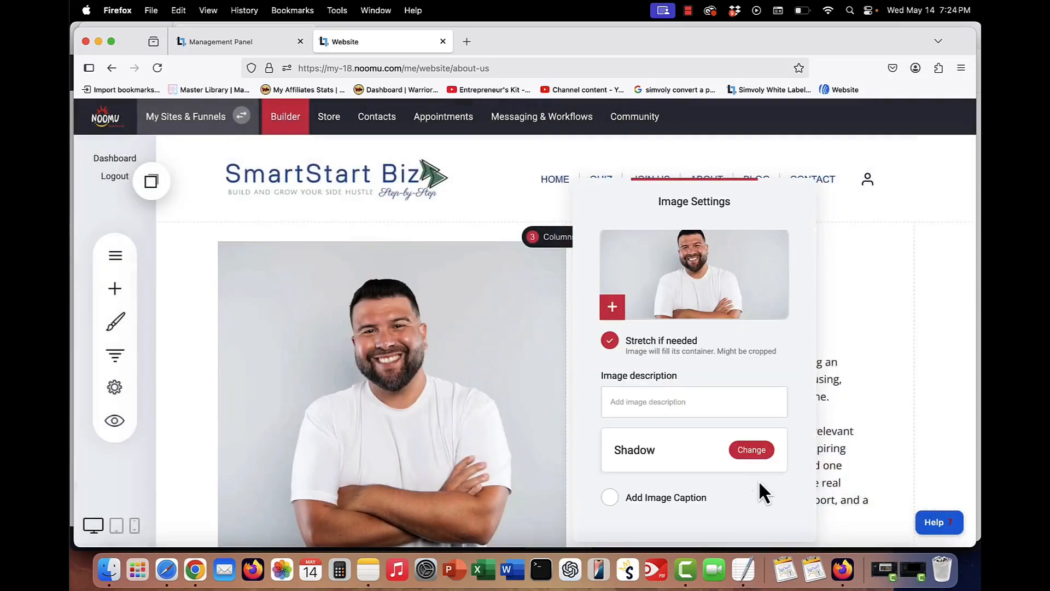
- Close the image settings and scroll through the About Us page text
{"action": "left_click", "coordinate": [882, 337]}
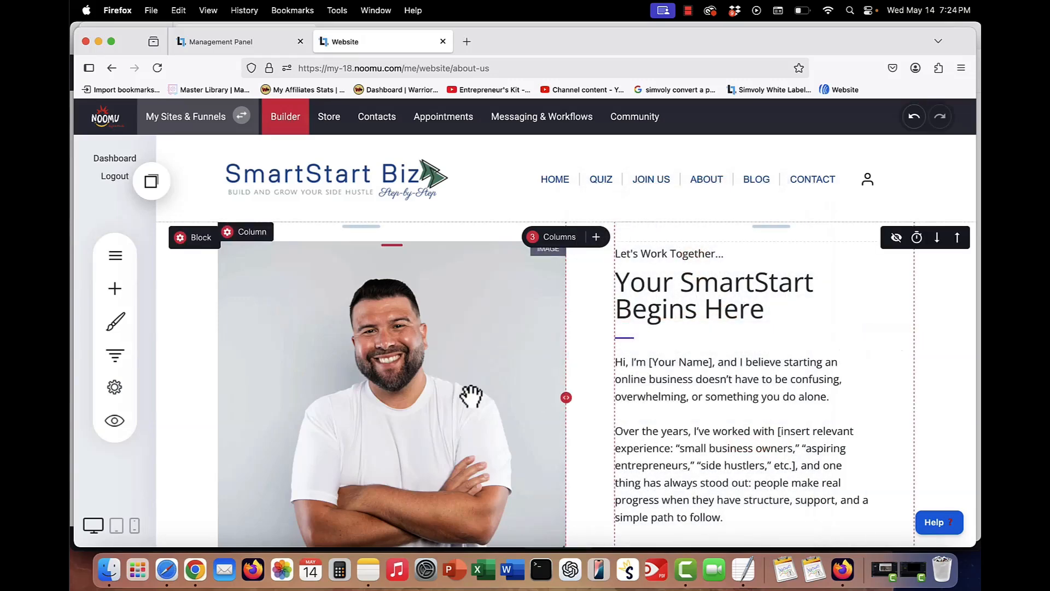
{"action": "scroll", "coordinate": [415, 397], "scroll_direction": "down", "scroll_amount": 5}
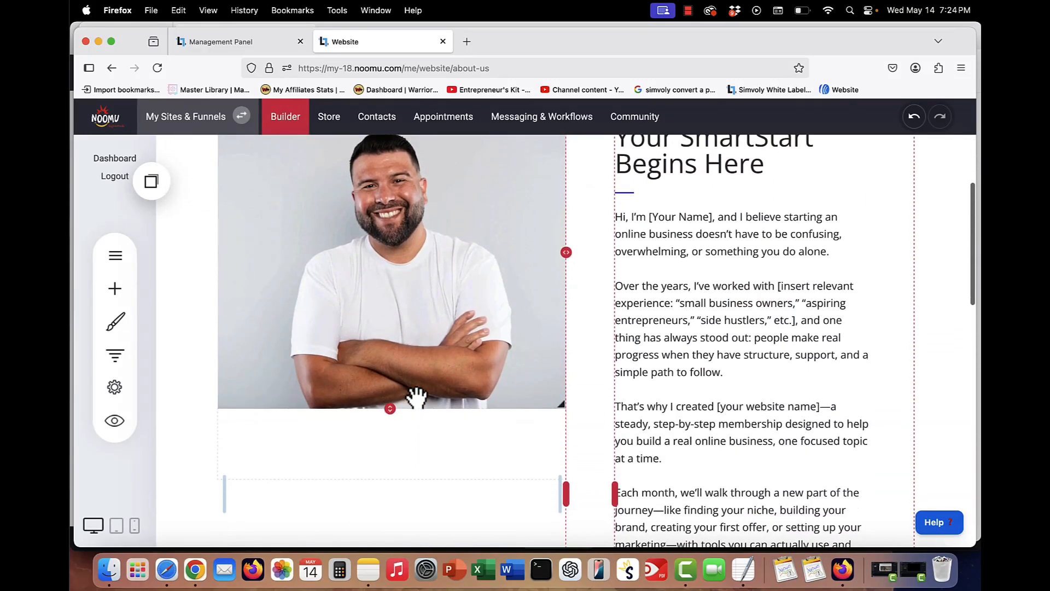
{"action": "scroll", "coordinate": [744, 284], "scroll_direction": "down", "scroll_amount": 5}
{"action": "scroll", "coordinate": [751, 300], "scroll_direction": "down", "scroll_amount": 5}
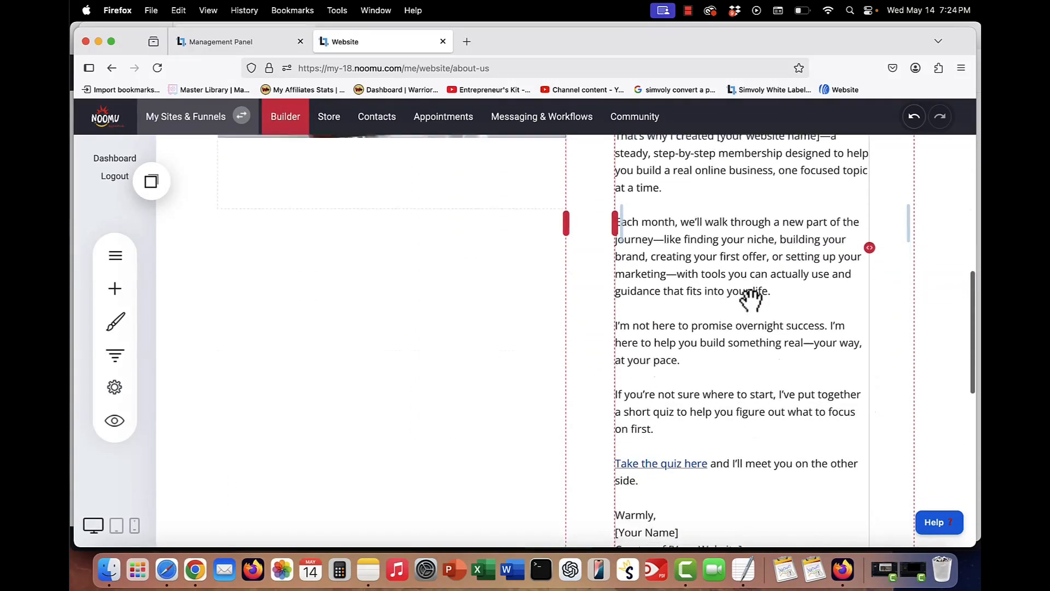
{"action": "scroll", "coordinate": [750, 300], "scroll_direction": "up", "scroll_amount": 12}
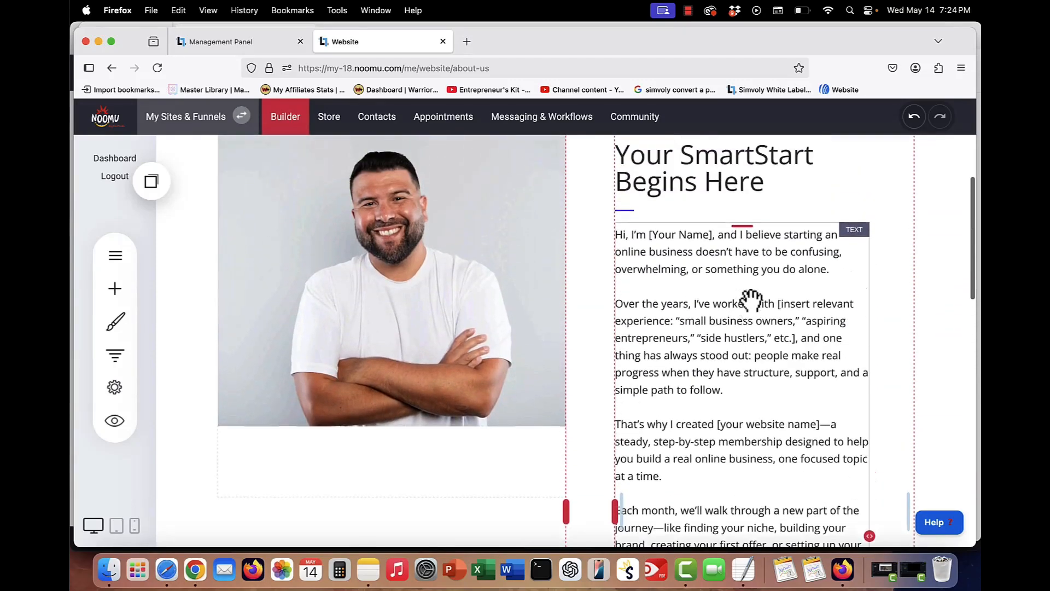
{"action": "scroll", "coordinate": [751, 299], "scroll_direction": "up", "scroll_amount": 1}
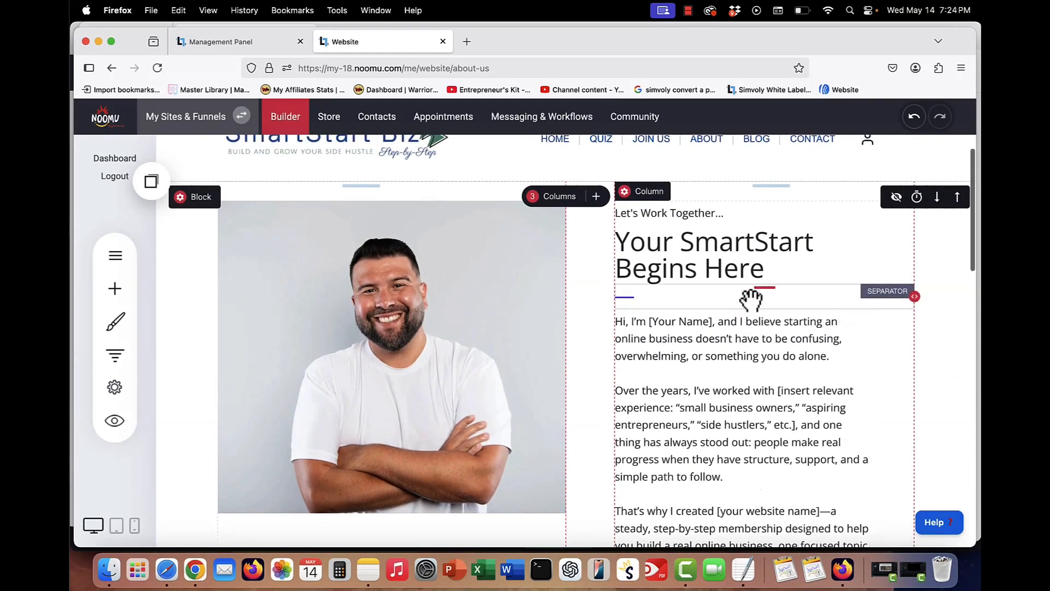
{"action": "scroll", "coordinate": [750, 300], "scroll_direction": "down", "scroll_amount": 10}
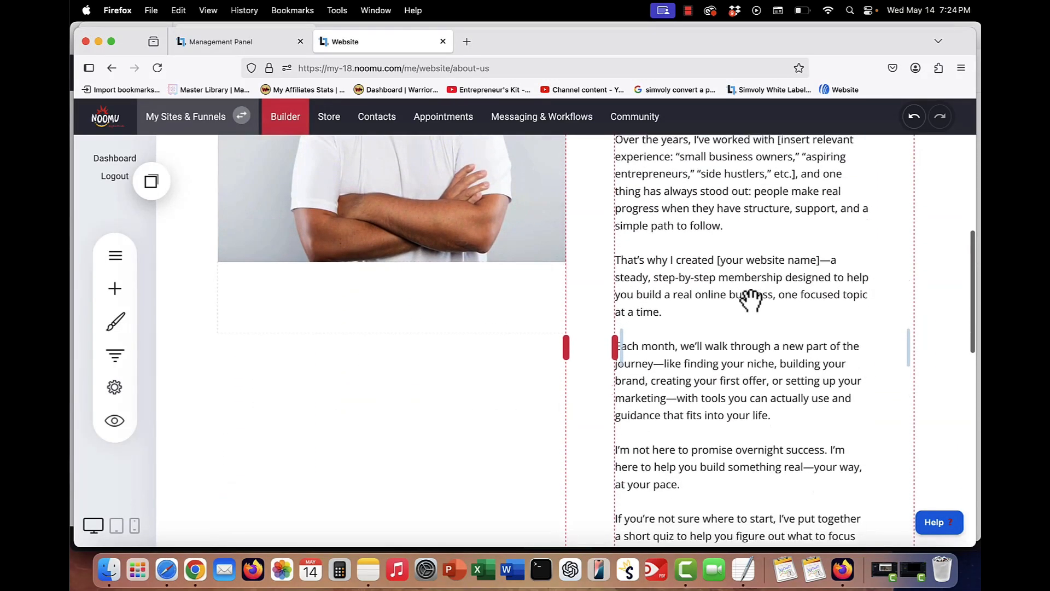
{"action": "scroll", "coordinate": [751, 300], "scroll_direction": "down", "scroll_amount": 4}
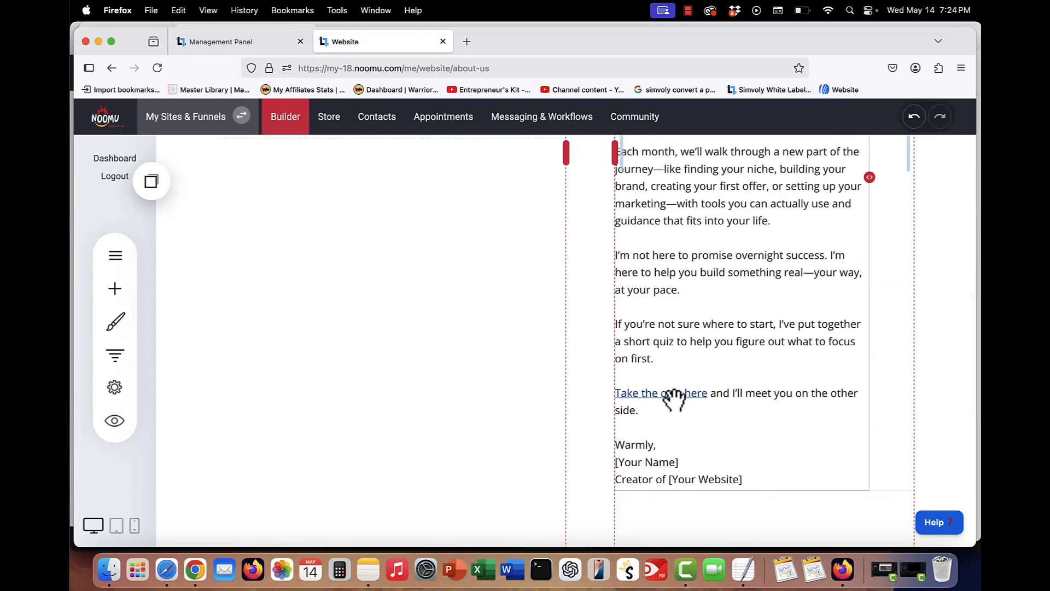
{"action": "scroll", "coordinate": [673, 399], "scroll_direction": "up", "scroll_amount": 16}
- Open the PRIVATE: Edit Your Branding Templates page from the pages list and read through its content
{"action": "left_click", "coordinate": [114, 255]}
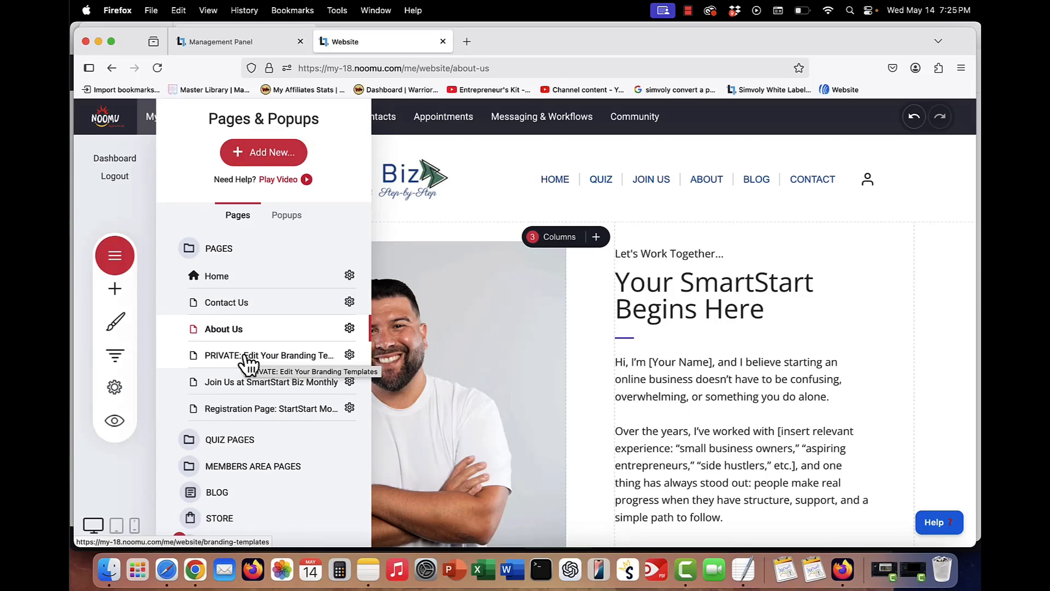
{"action": "left_click", "coordinate": [248, 356]}
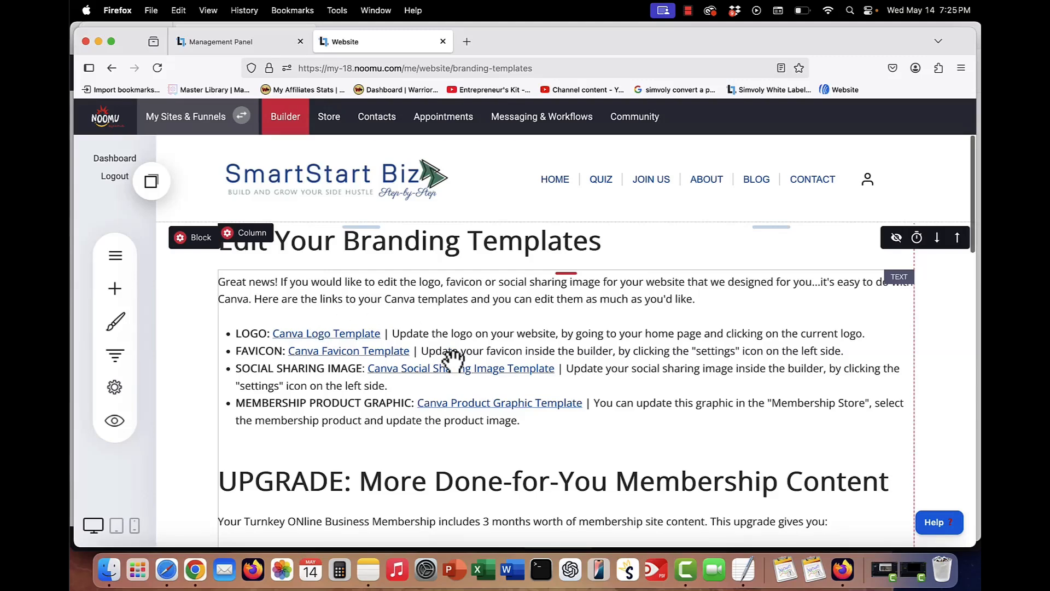
{"action": "scroll", "coordinate": [453, 359], "scroll_direction": "down", "scroll_amount": 1}
{"action": "scroll", "coordinate": [453, 359], "scroll_direction": "up", "scroll_amount": 1}
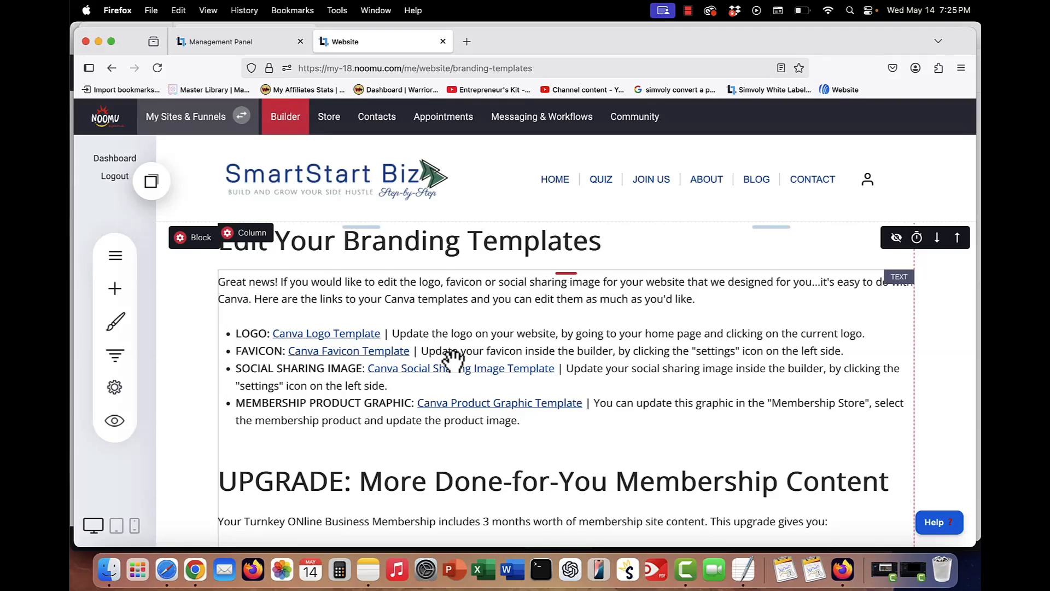
{"action": "scroll", "coordinate": [548, 393], "scroll_direction": "down", "scroll_amount": 4}
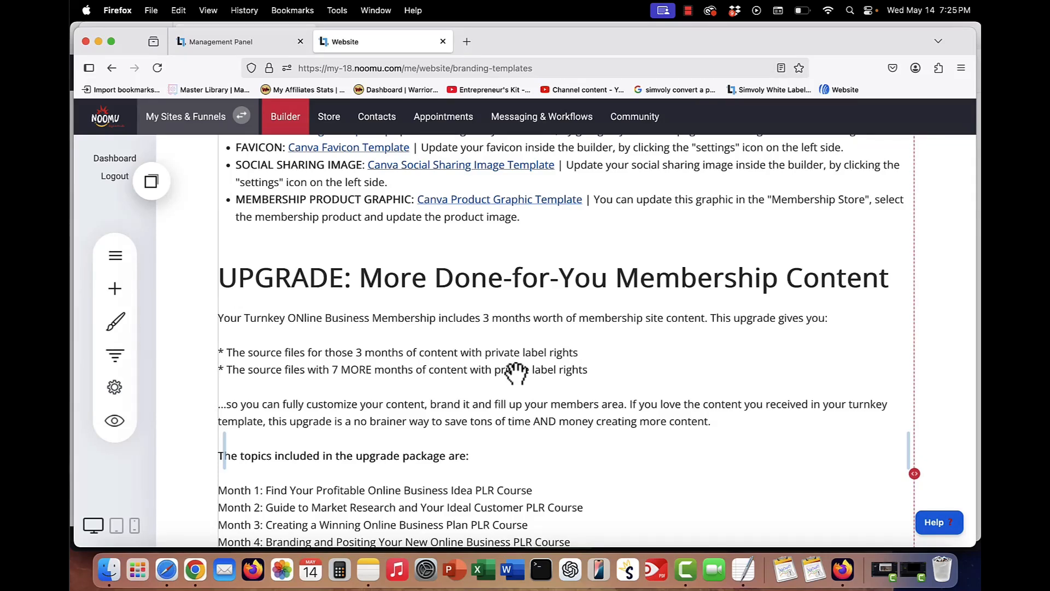
{"action": "scroll", "coordinate": [516, 374], "scroll_direction": "down", "scroll_amount": 1}
{"action": "scroll", "coordinate": [517, 374], "scroll_direction": "down", "scroll_amount": 1}
{"action": "scroll", "coordinate": [516, 373], "scroll_direction": "down", "scroll_amount": 2}
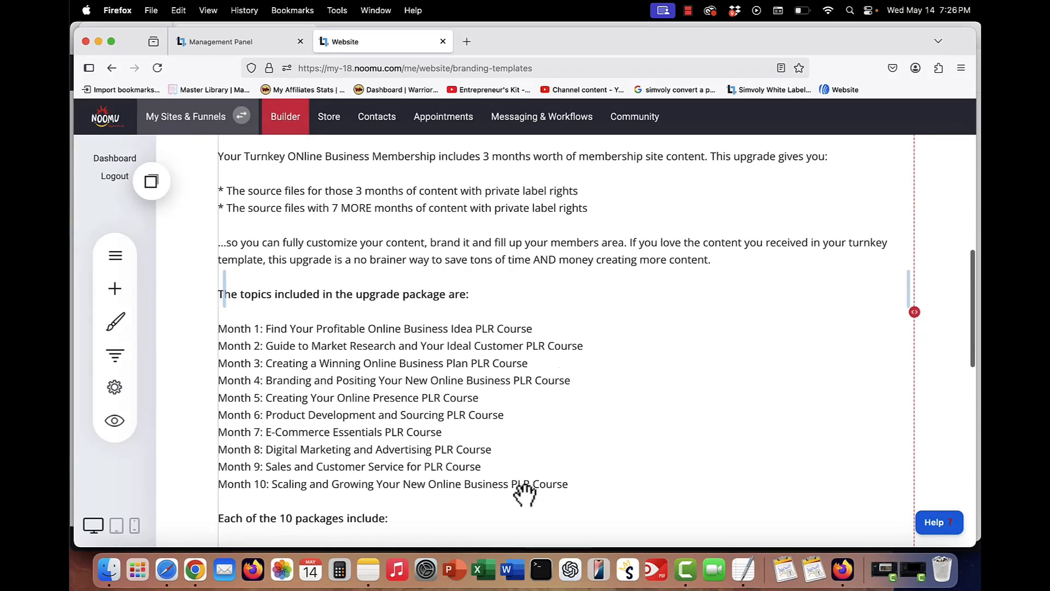
{"action": "scroll", "coordinate": [236, 376], "scroll_direction": "down", "scroll_amount": 5}
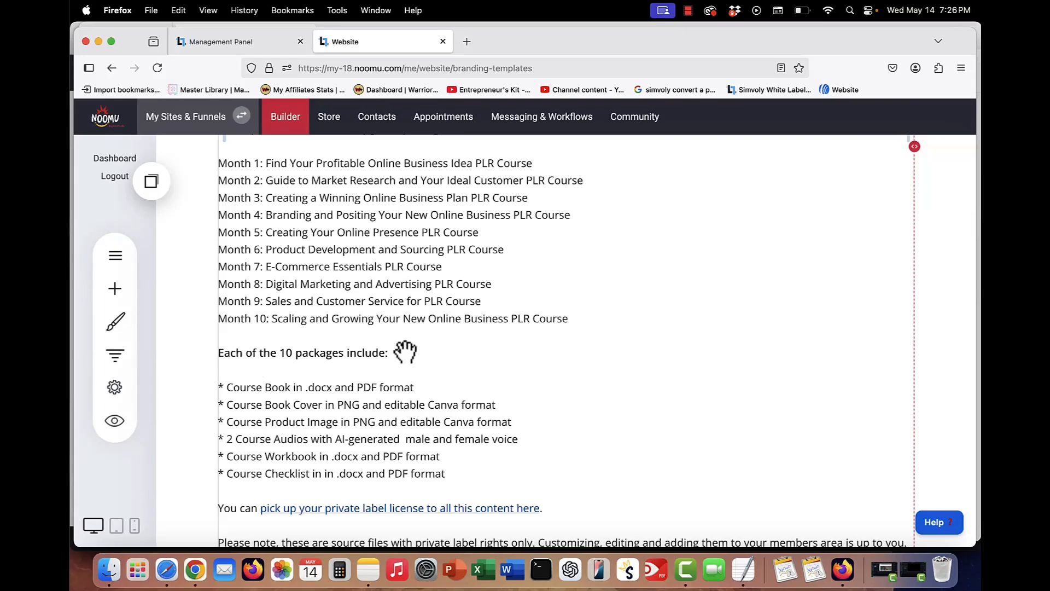
{"action": "scroll", "coordinate": [414, 351], "scroll_direction": "up", "scroll_amount": 5}
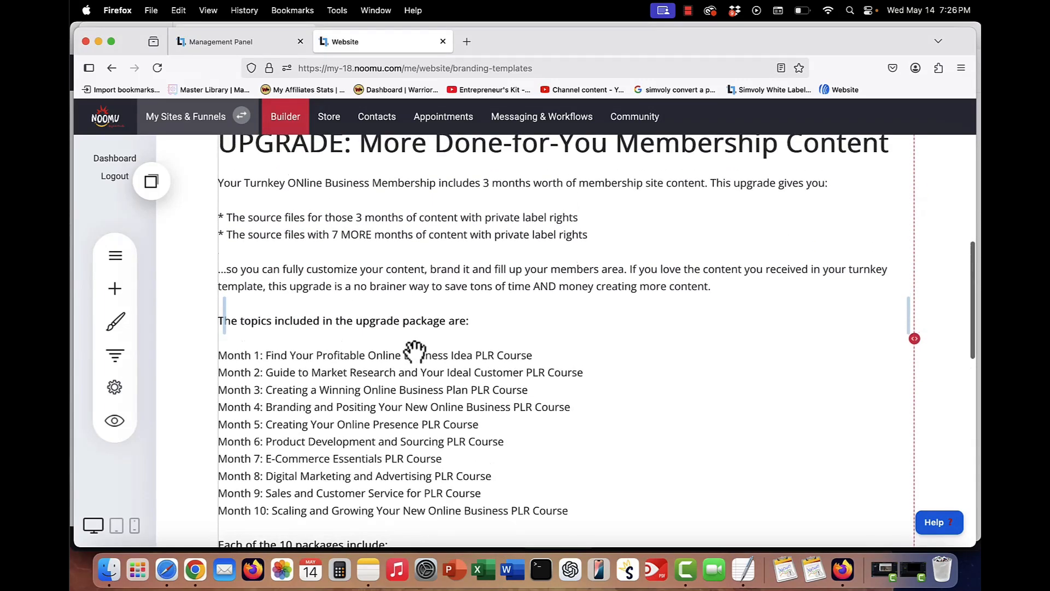
{"action": "scroll", "coordinate": [414, 351], "scroll_direction": "down", "scroll_amount": 5}
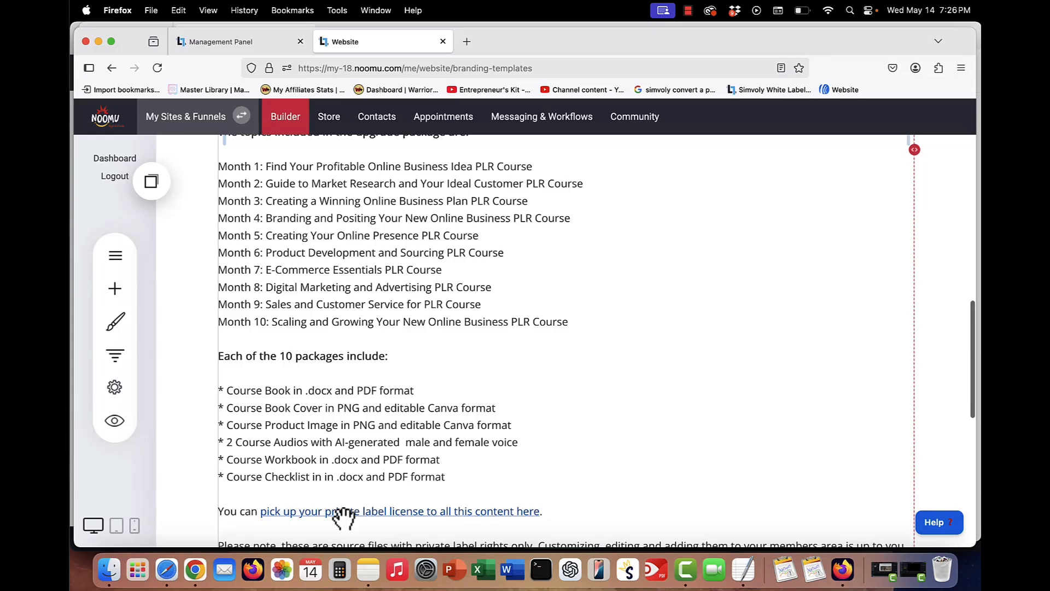
{"action": "scroll", "coordinate": [343, 517], "scroll_direction": "down", "scroll_amount": 1}
{"action": "scroll", "coordinate": [343, 516], "scroll_direction": "up", "scroll_amount": 7}
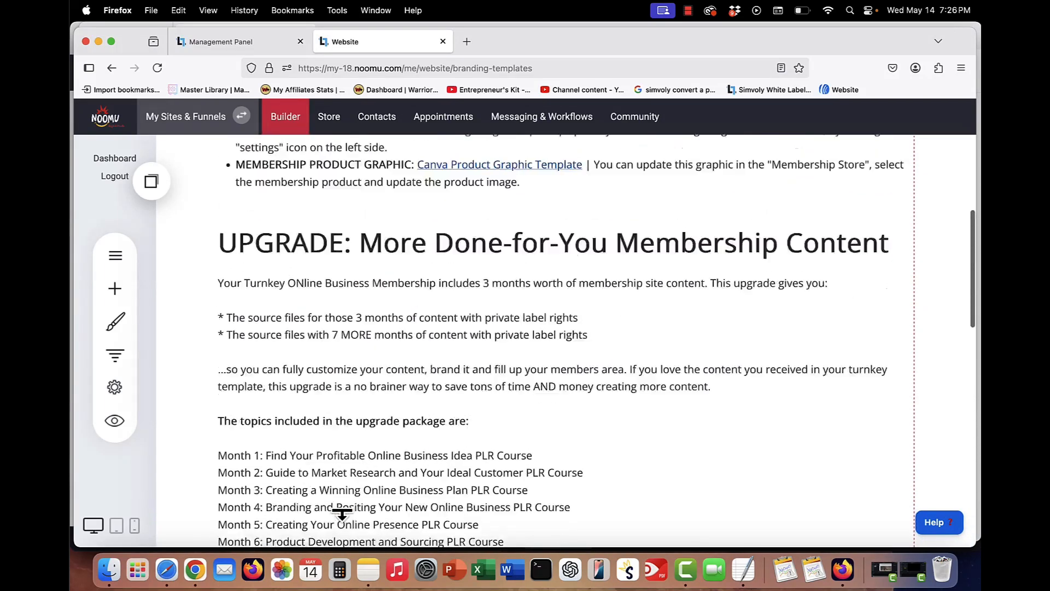
{"action": "scroll", "coordinate": [343, 517], "scroll_direction": "up", "scroll_amount": 7}
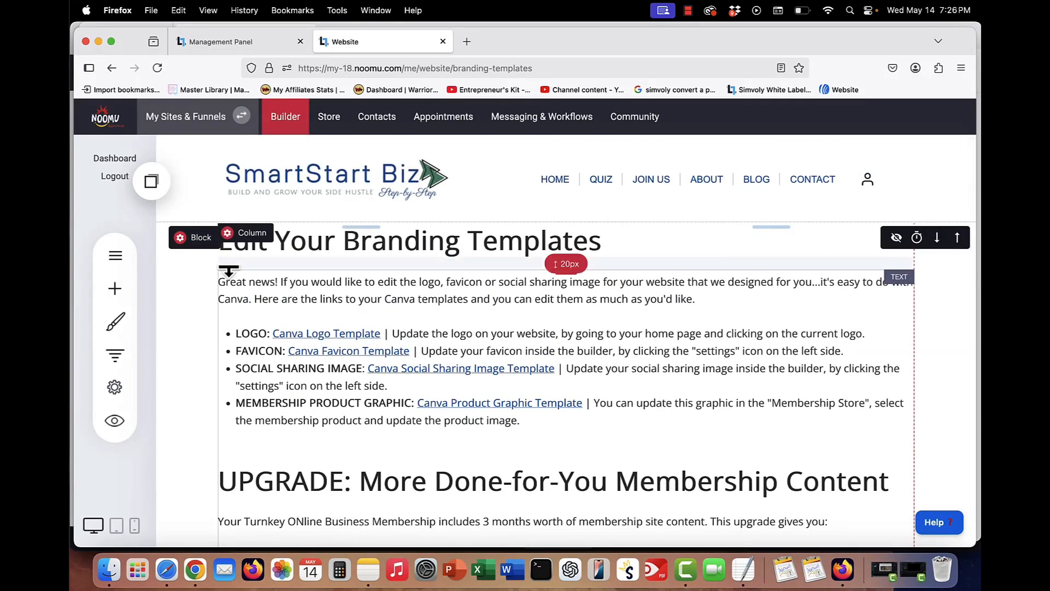
- Open the Join Us at SmartStart Biz Monthly page and scroll through its sales content
{"action": "left_click", "coordinate": [117, 257]}
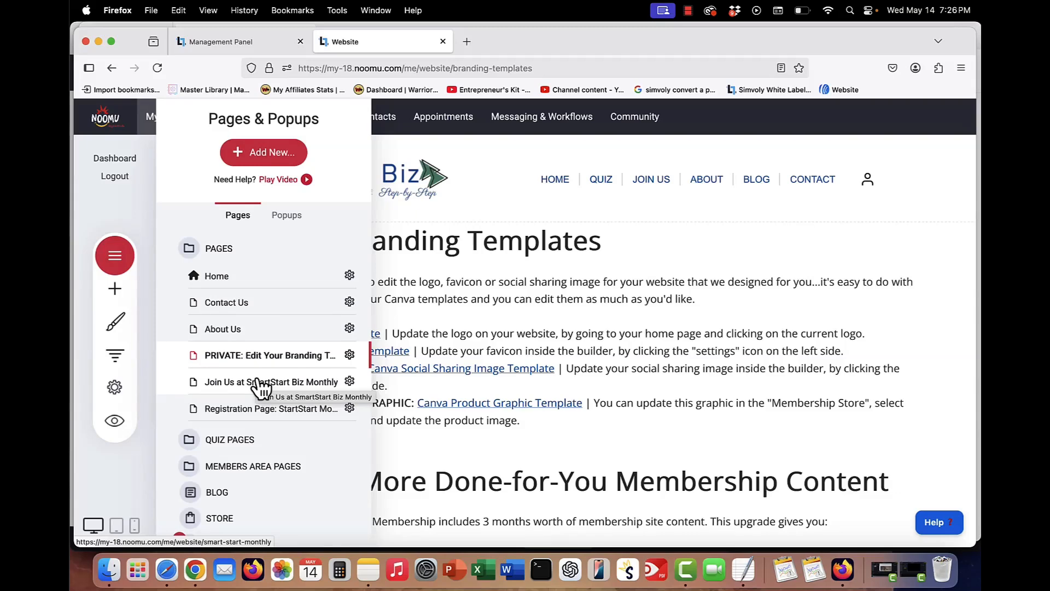
{"action": "left_click", "coordinate": [258, 382]}
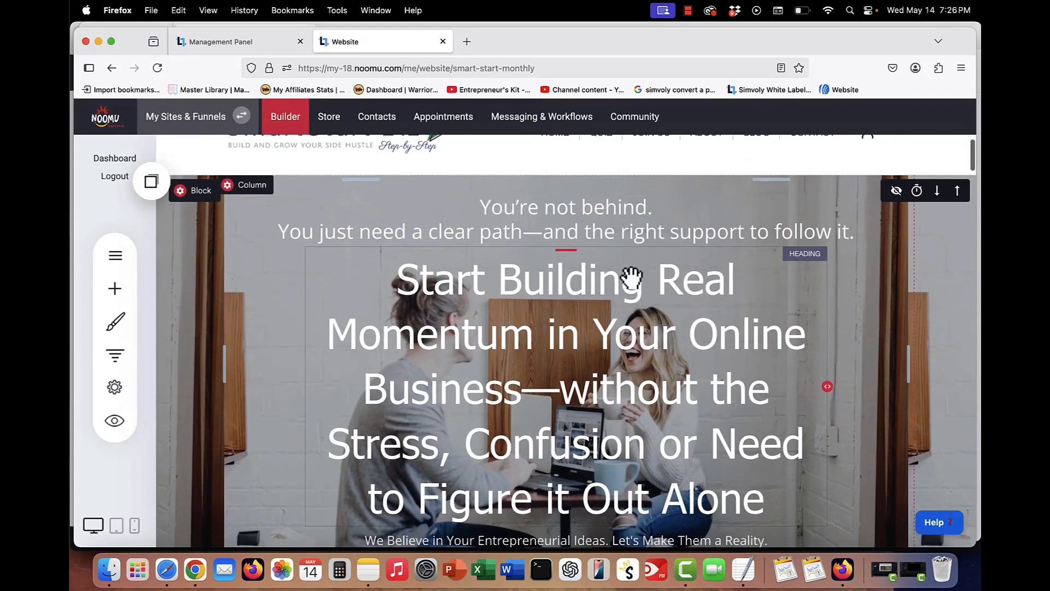
{"action": "scroll", "coordinate": [631, 277], "scroll_direction": "down", "scroll_amount": 1}
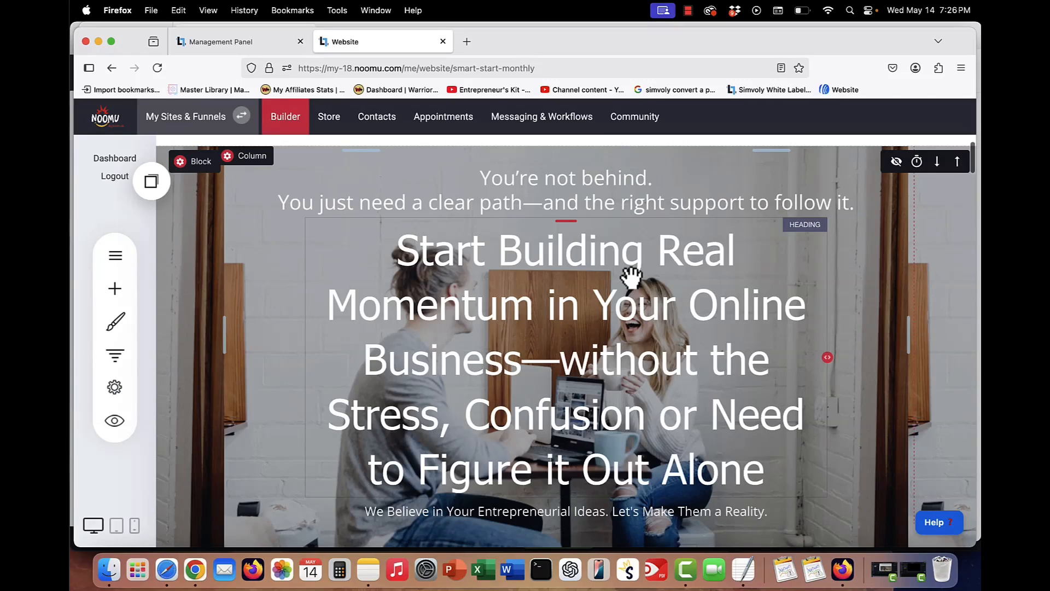
{"action": "scroll", "coordinate": [632, 277], "scroll_direction": "down", "scroll_amount": 1}
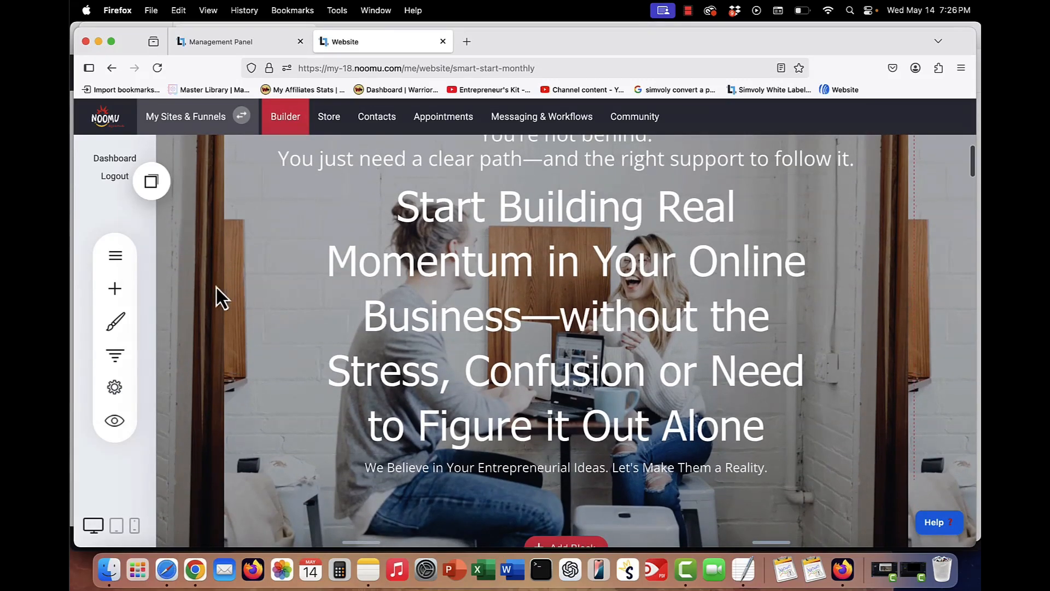
{"action": "scroll", "coordinate": [235, 295], "scroll_direction": "down", "scroll_amount": 5}
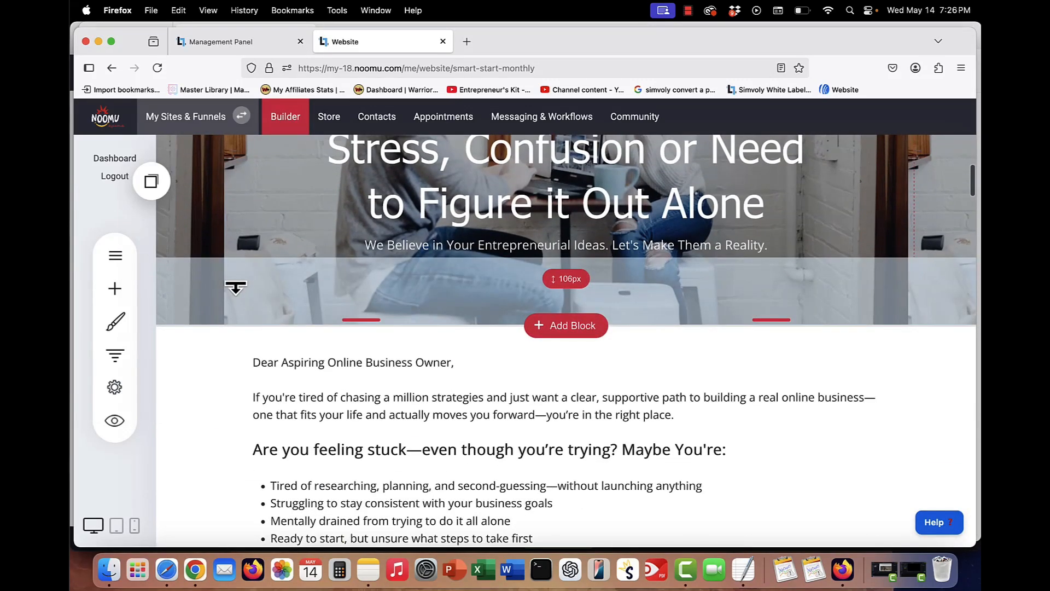
{"action": "scroll", "coordinate": [235, 287], "scroll_direction": "up", "scroll_amount": 3}
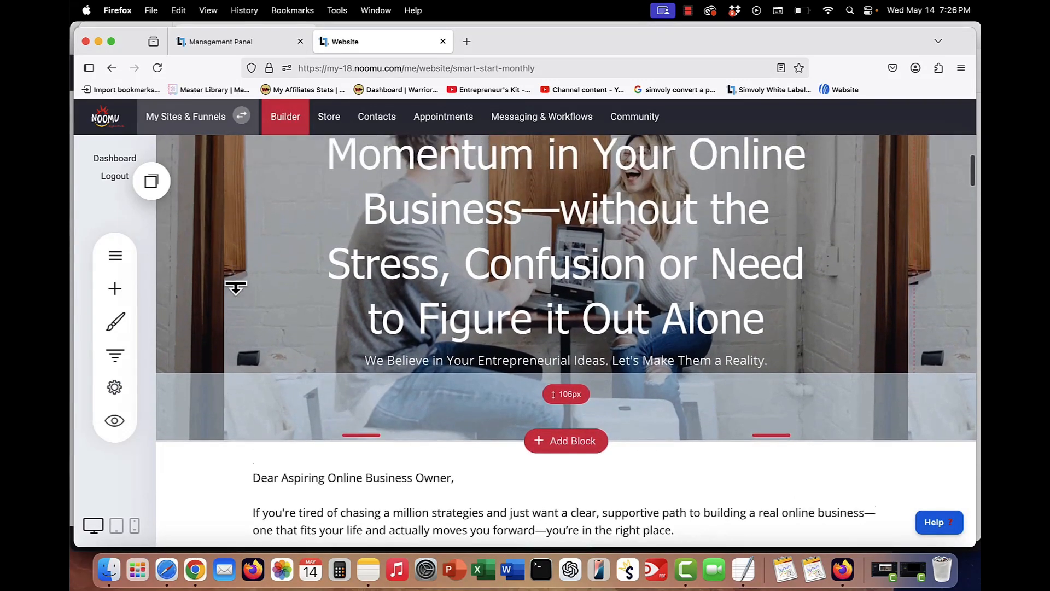
{"action": "scroll", "coordinate": [235, 287], "scroll_direction": "down", "scroll_amount": 6}
{"action": "scroll", "coordinate": [237, 290], "scroll_direction": "down", "scroll_amount": 1}
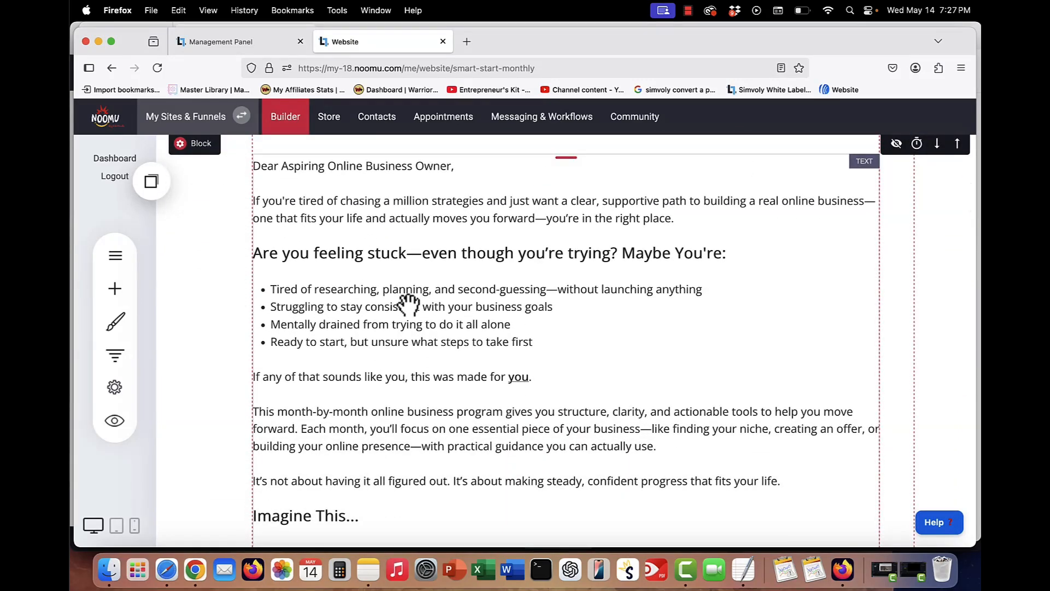
{"action": "scroll", "coordinate": [409, 303], "scroll_direction": "down", "scroll_amount": 15}
{"action": "scroll", "coordinate": [409, 303], "scroll_direction": "down", "scroll_amount": 5}
{"action": "scroll", "coordinate": [714, 361], "scroll_direction": "up", "scroll_amount": 16}
{"action": "scroll", "coordinate": [714, 361], "scroll_direction": "up", "scroll_amount": 12}
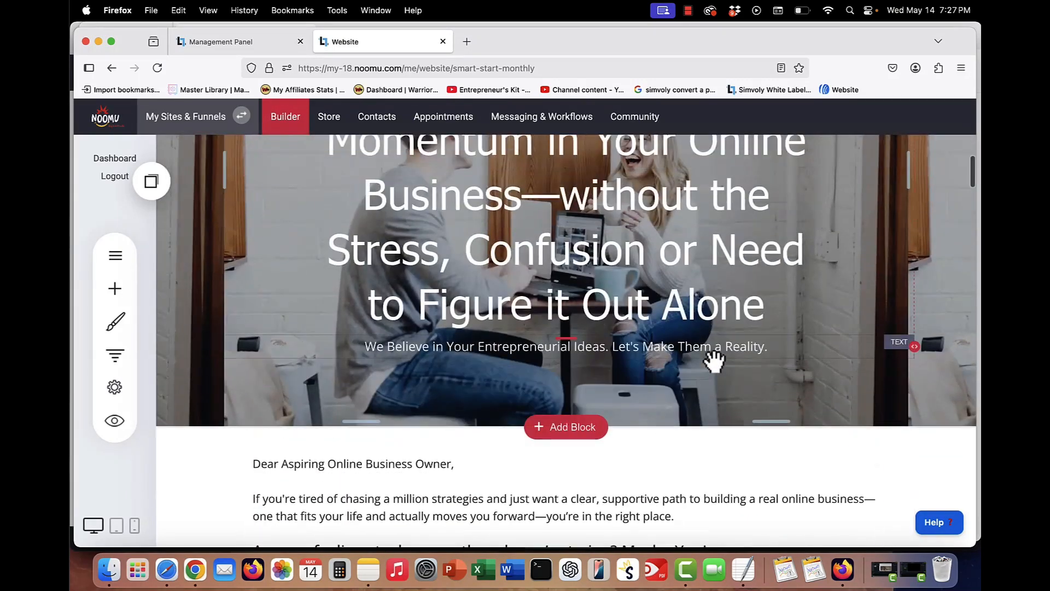
{"action": "scroll", "coordinate": [714, 361], "scroll_direction": "up", "scroll_amount": 1}
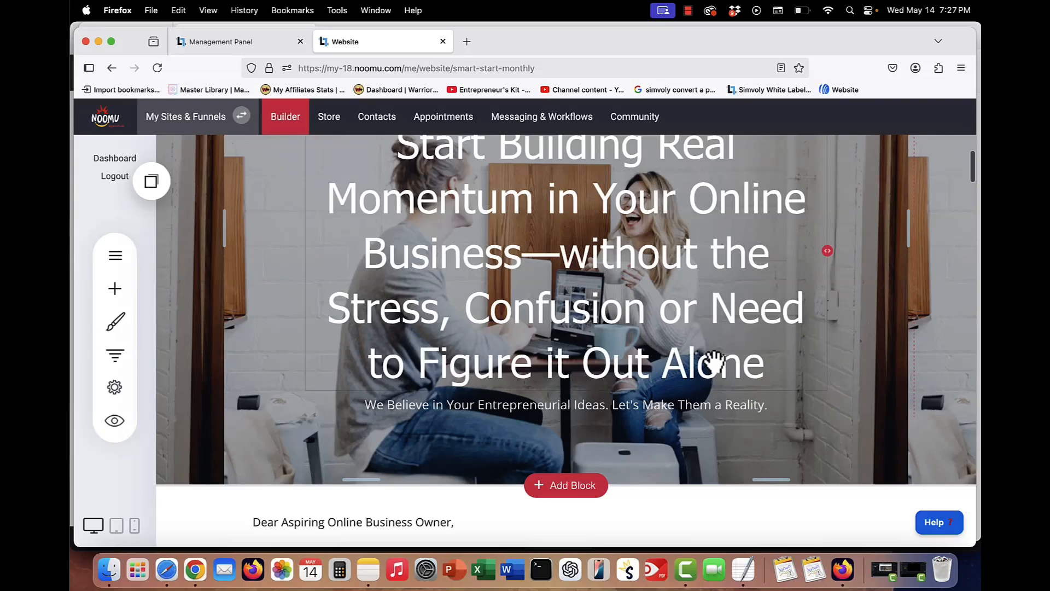
{"action": "scroll", "coordinate": [714, 361], "scroll_direction": "down", "scroll_amount": 3}
{"action": "scroll", "coordinate": [616, 328], "scroll_direction": "down", "scroll_amount": 3}
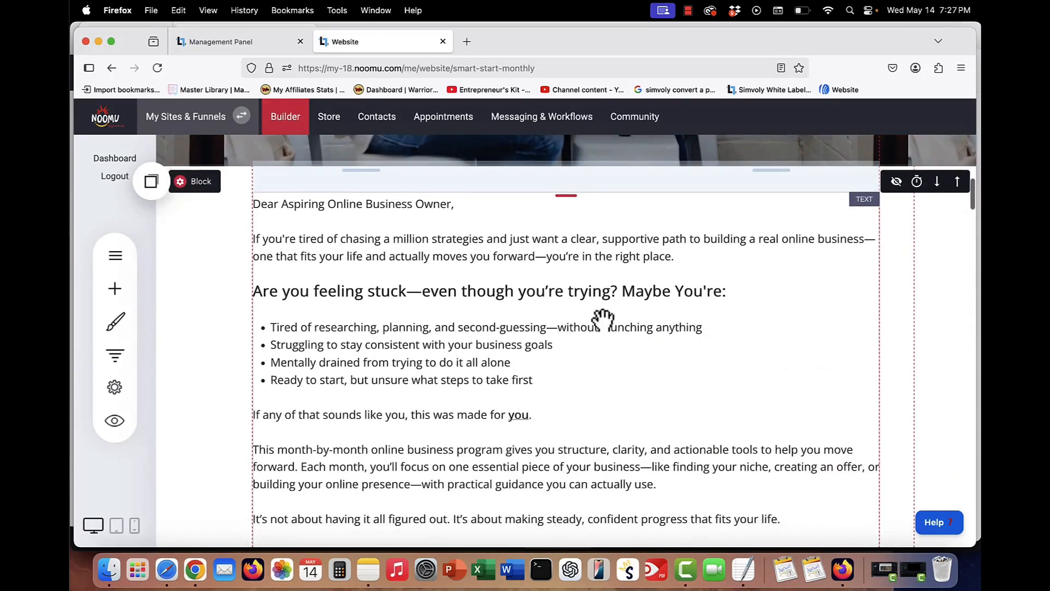
{"action": "scroll", "coordinate": [588, 317], "scroll_direction": "down", "scroll_amount": 1}
{"action": "scroll", "coordinate": [588, 317], "scroll_direction": "down", "scroll_amount": 1}
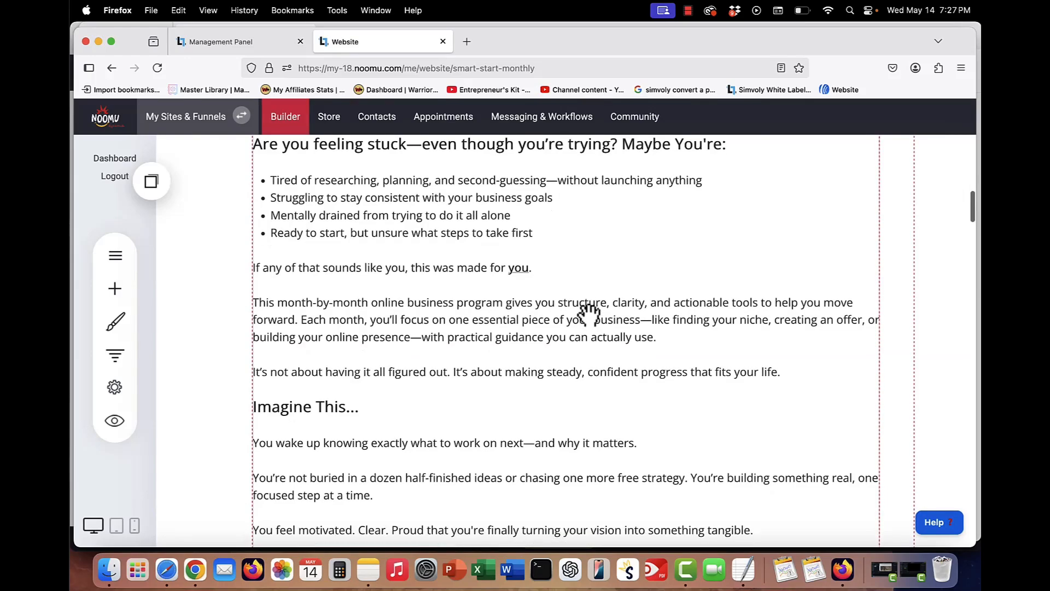
{"action": "scroll", "coordinate": [588, 313], "scroll_direction": "down", "scroll_amount": 12}
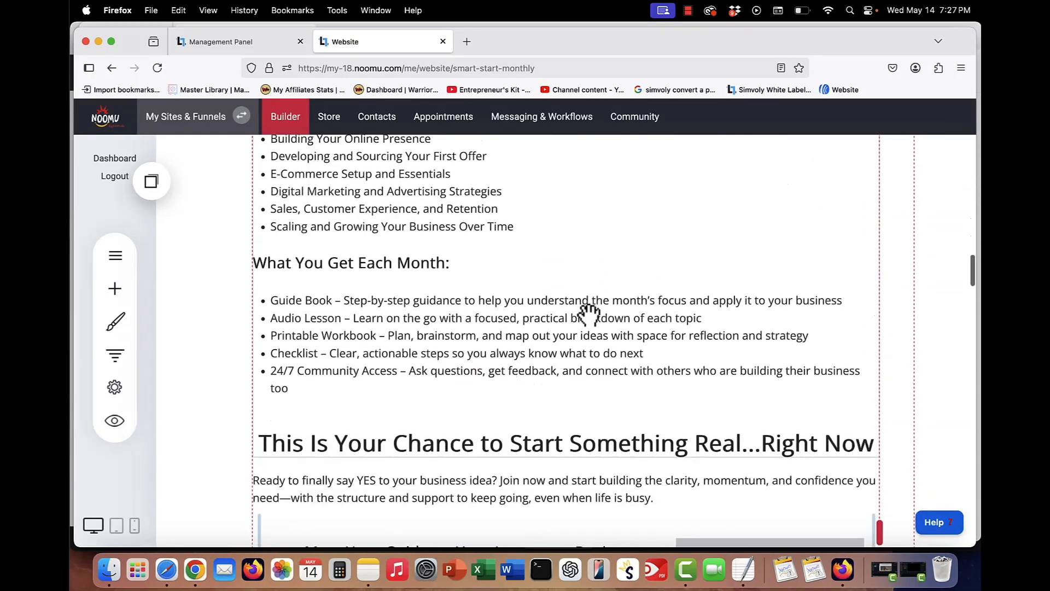
{"action": "scroll", "coordinate": [588, 313], "scroll_direction": "down", "scroll_amount": 15}
{"action": "scroll", "coordinate": [588, 313], "scroll_direction": "down", "scroll_amount": 5}
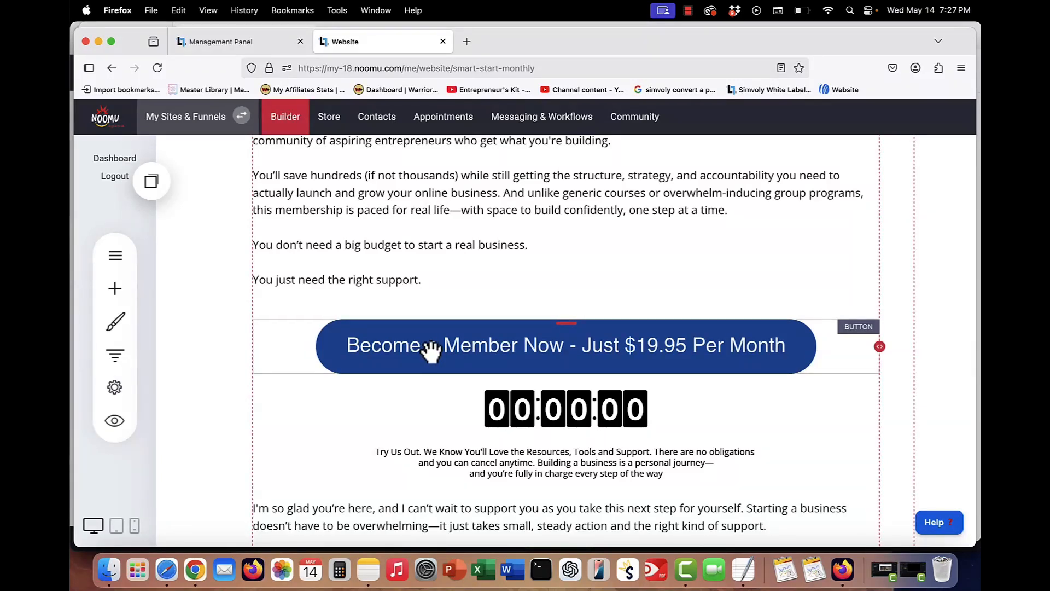
- Open the settings of the countdown timer below the Become a Member Now button
{"action": "left_click", "coordinate": [116, 290]}
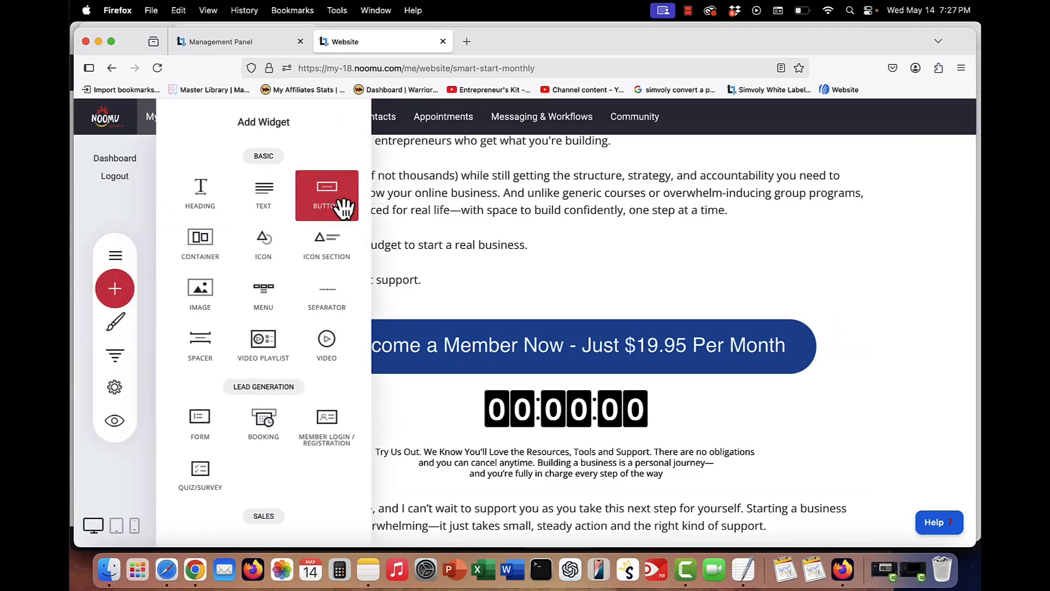
{"action": "left_click", "coordinate": [557, 344]}
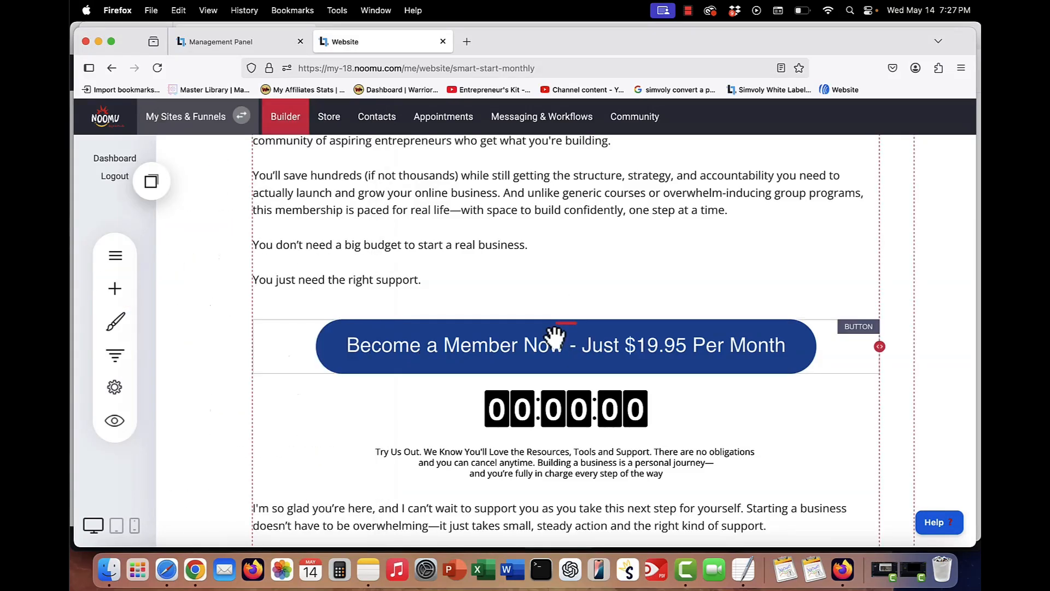
{"action": "left_click", "coordinate": [555, 337]}
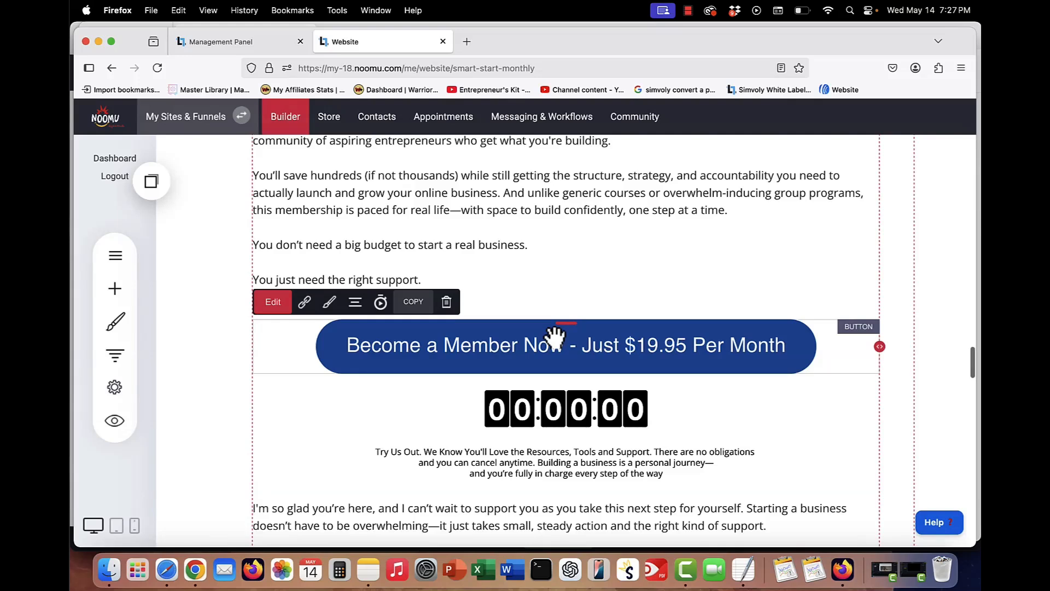
{"action": "left_click", "coordinate": [527, 413]}
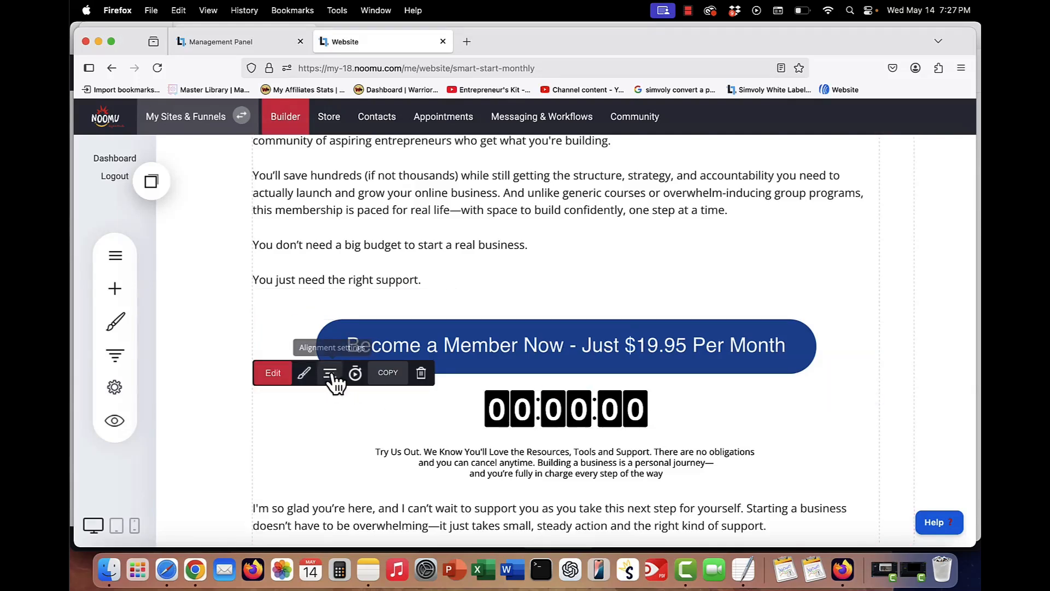
{"action": "left_click", "coordinate": [272, 374]}
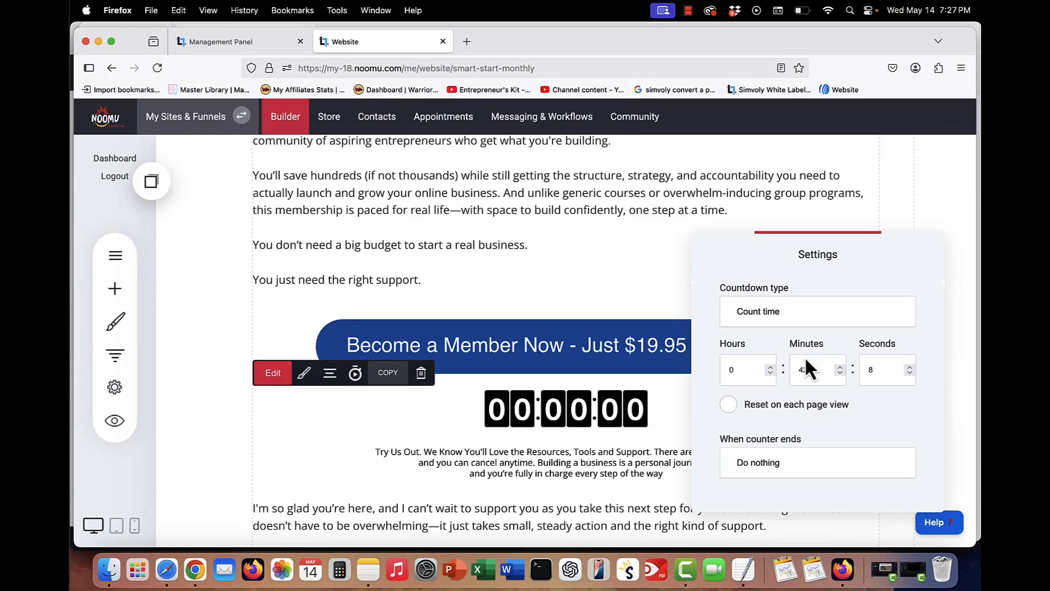
- Try switching the countdown timer's type to Count to date, then discard the unsaved change
{"action": "left_click", "coordinate": [776, 309]}
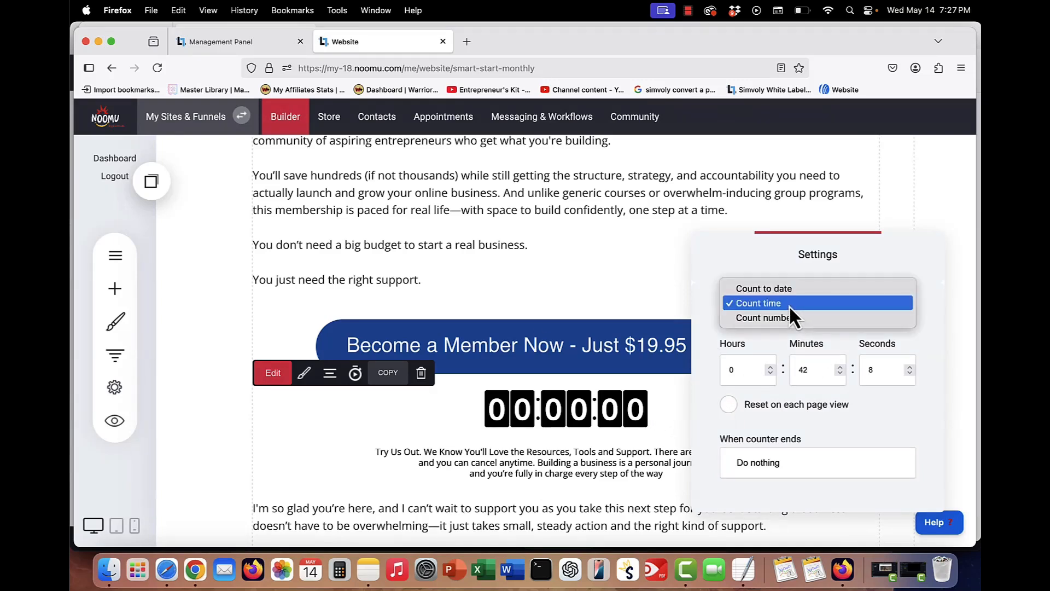
{"action": "left_click", "coordinate": [789, 304]}
{"action": "left_click", "coordinate": [788, 304]}
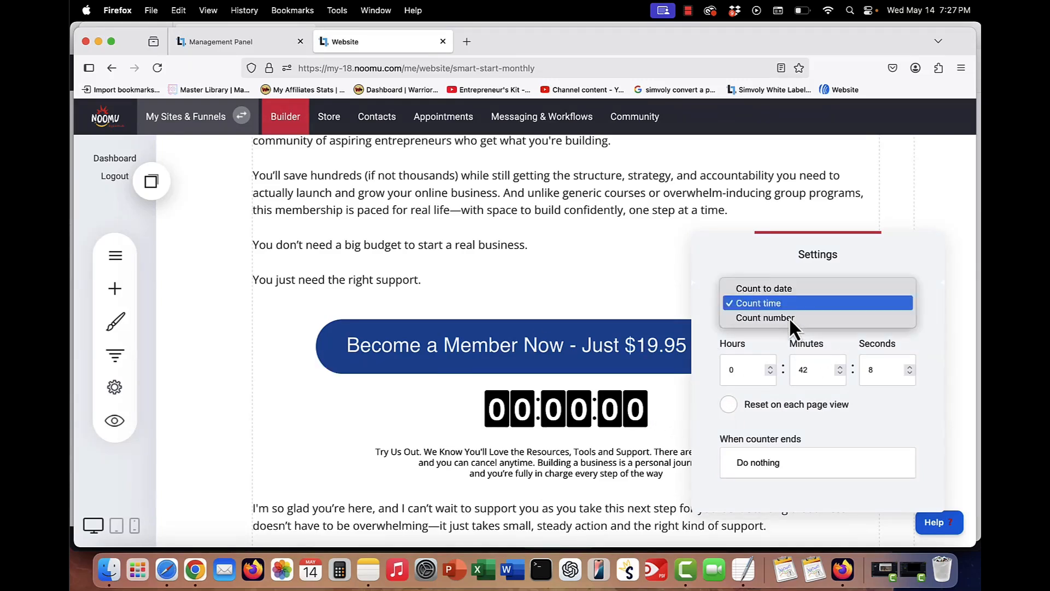
{"action": "left_click", "coordinate": [785, 289]}
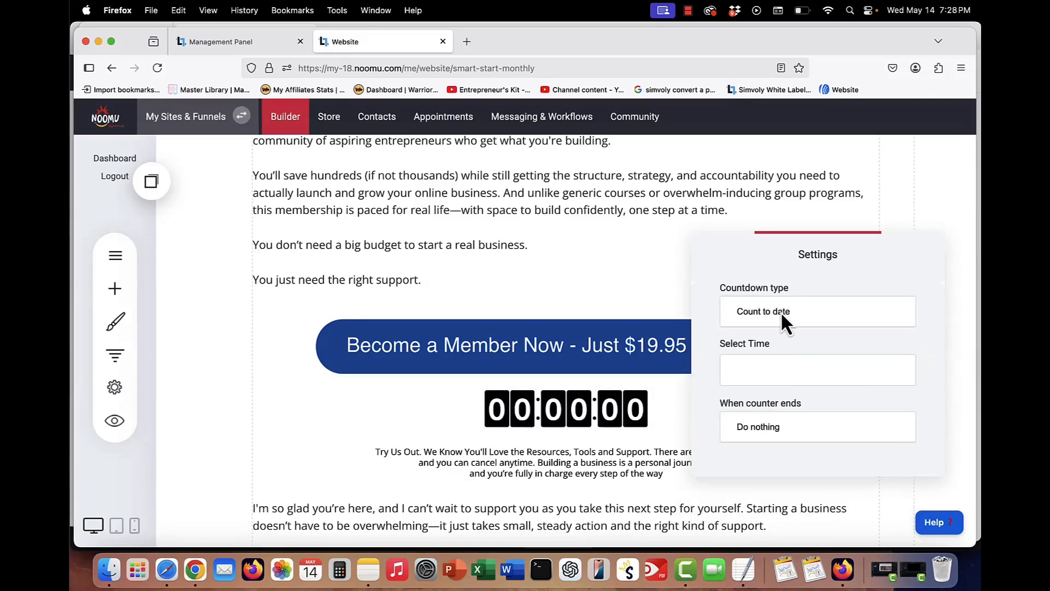
{"action": "left_click", "coordinate": [655, 411]}
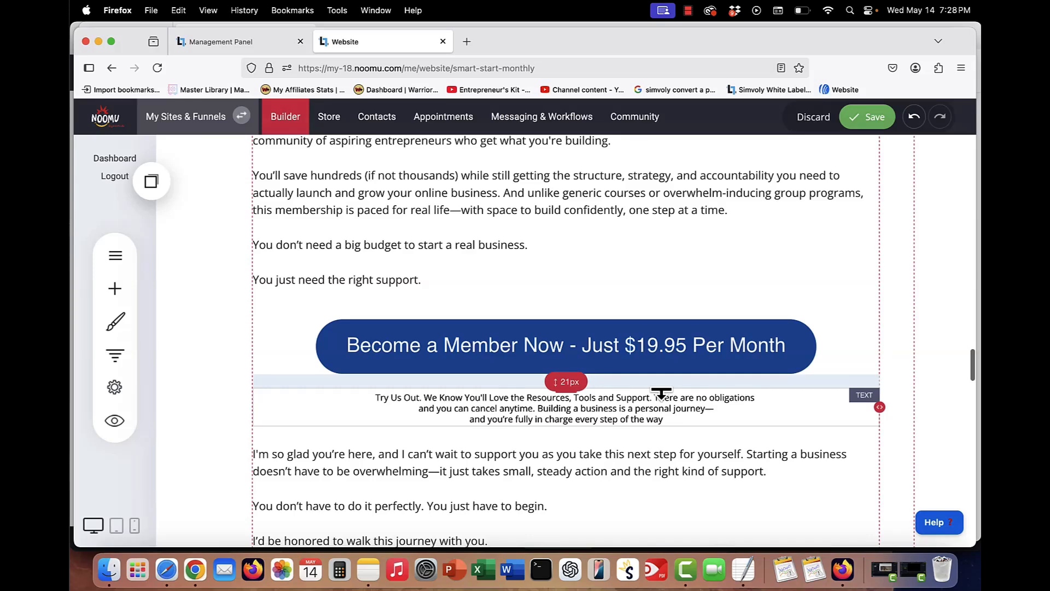
{"action": "left_click", "coordinate": [817, 121]}
- Scroll through the remaining sections of the Join Us at SmartStart Biz Monthly page down to the footer
{"action": "scroll", "coordinate": [693, 339], "scroll_direction": "up", "scroll_amount": 5}
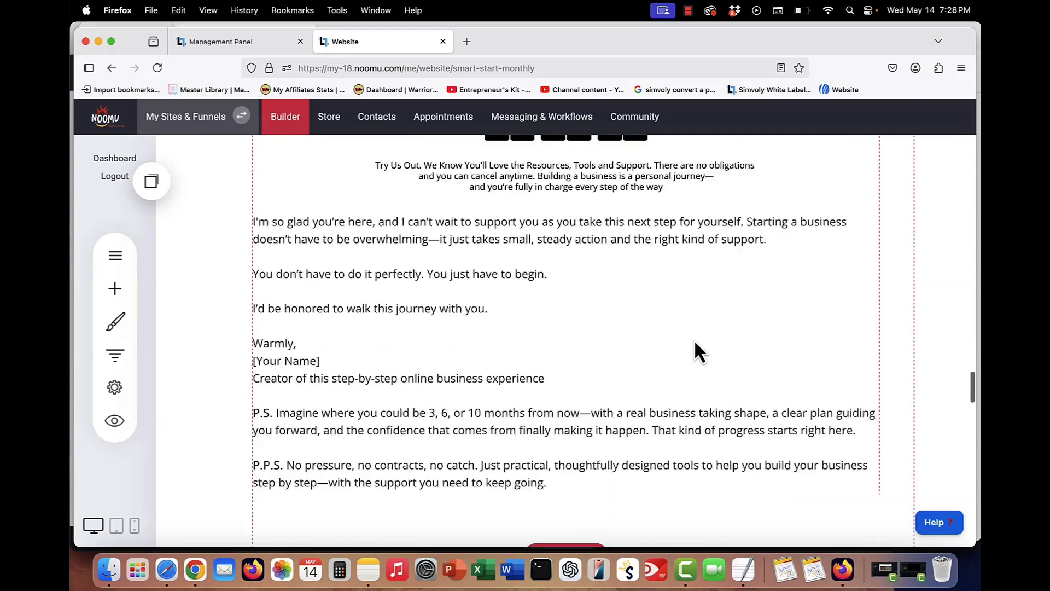
{"action": "scroll", "coordinate": [693, 339], "scroll_direction": "down", "scroll_amount": 8}
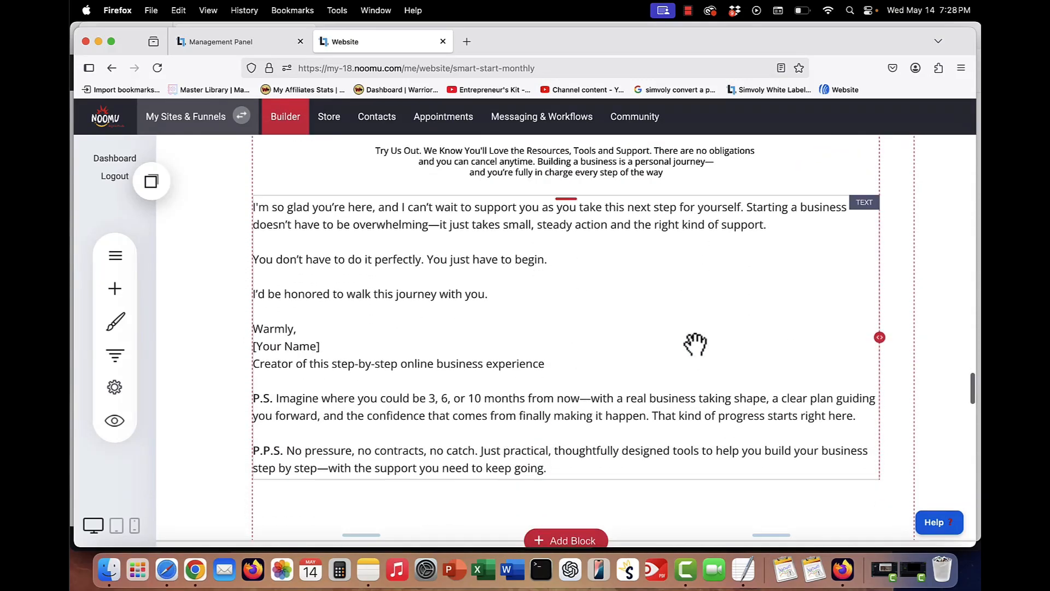
{"action": "scroll", "coordinate": [649, 306], "scroll_direction": "down", "scroll_amount": 12}
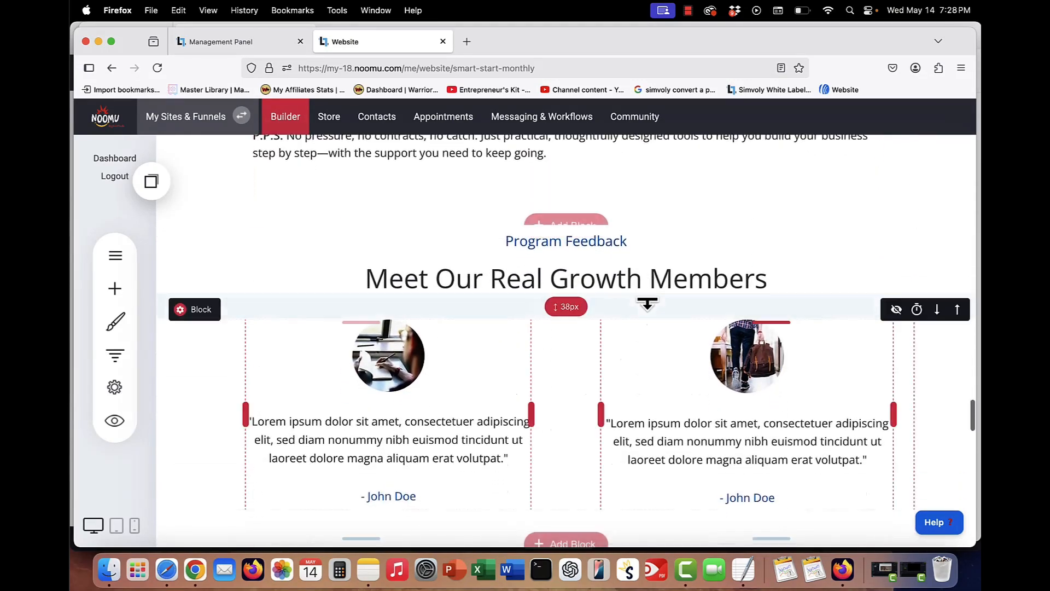
{"action": "scroll", "coordinate": [649, 296], "scroll_direction": "down", "scroll_amount": 12}
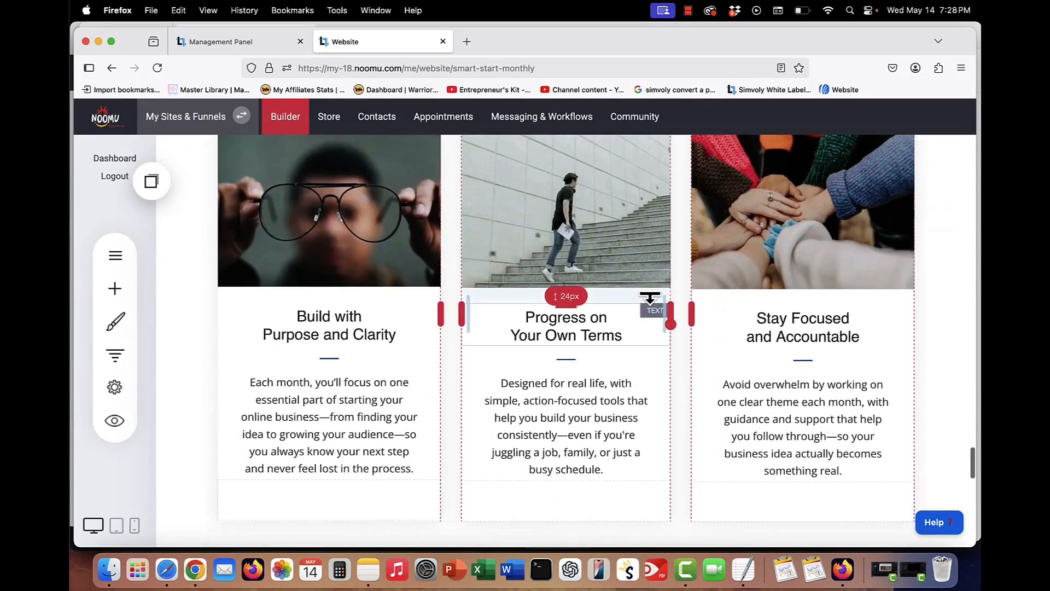
{"action": "scroll", "coordinate": [650, 298], "scroll_direction": "up", "scroll_amount": 10}
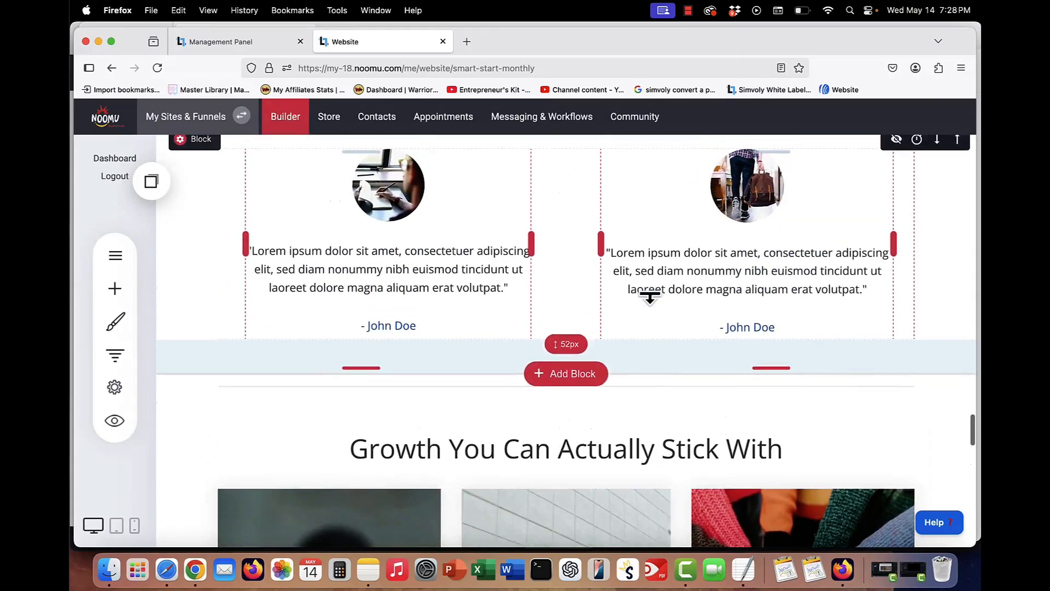
{"action": "scroll", "coordinate": [650, 301], "scroll_direction": "down", "scroll_amount": 7}
{"action": "scroll", "coordinate": [650, 301], "scroll_direction": "up", "scroll_amount": 3}
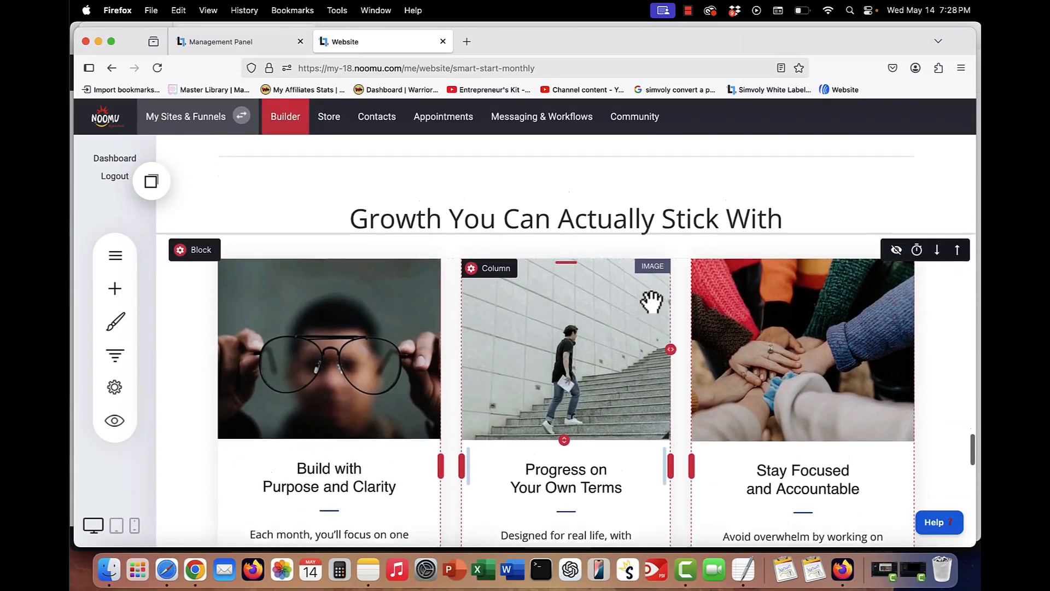
{"action": "scroll", "coordinate": [650, 301], "scroll_direction": "down", "scroll_amount": 15}
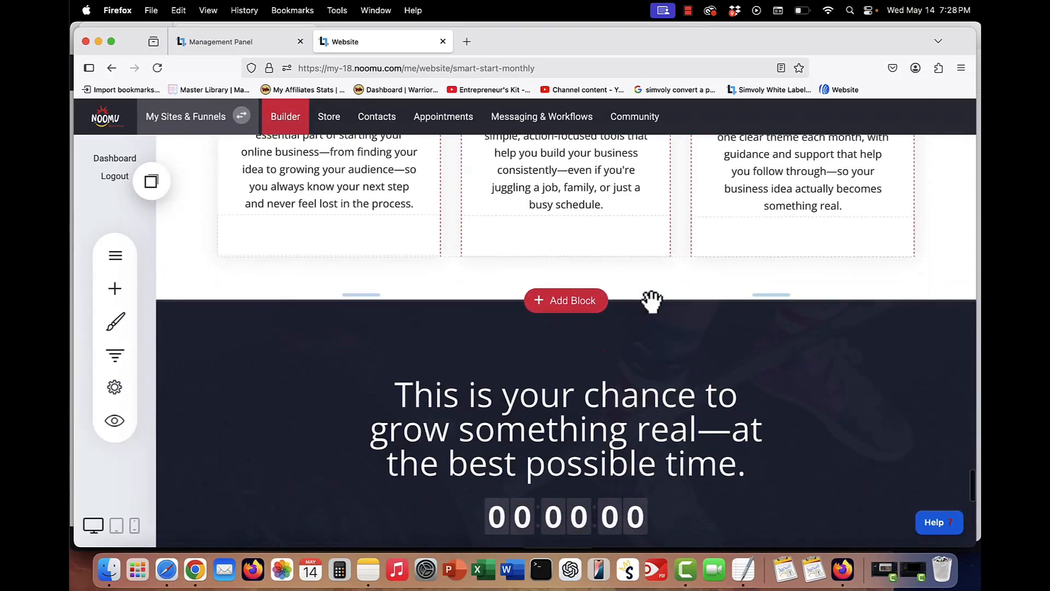
{"action": "scroll", "coordinate": [650, 298], "scroll_direction": "up", "scroll_amount": 11}
{"action": "scroll", "coordinate": [650, 298], "scroll_direction": "down", "scroll_amount": 12}
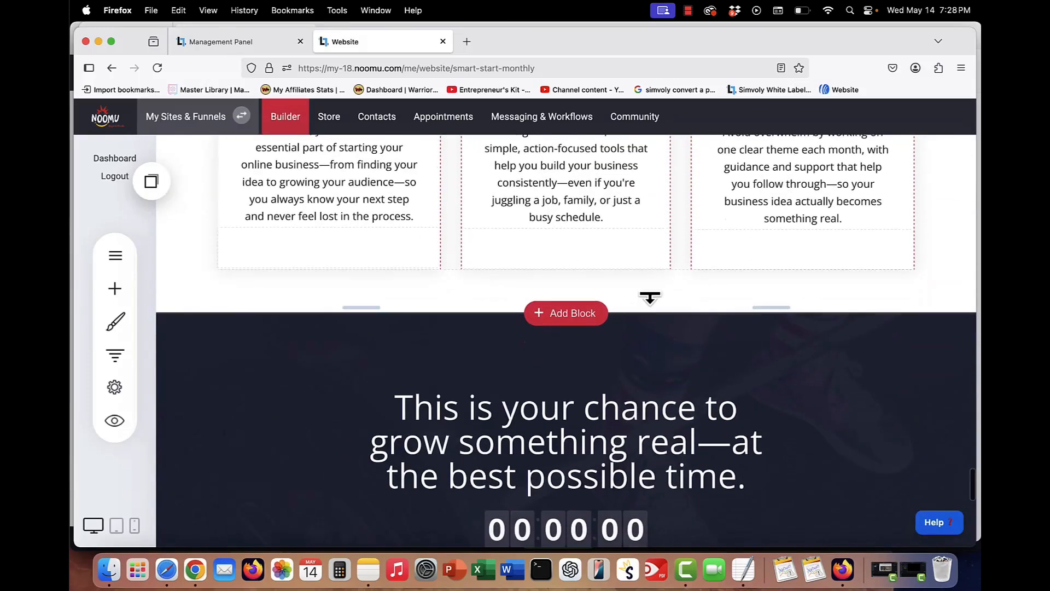
{"action": "scroll", "coordinate": [650, 299], "scroll_direction": "down", "scroll_amount": 3}
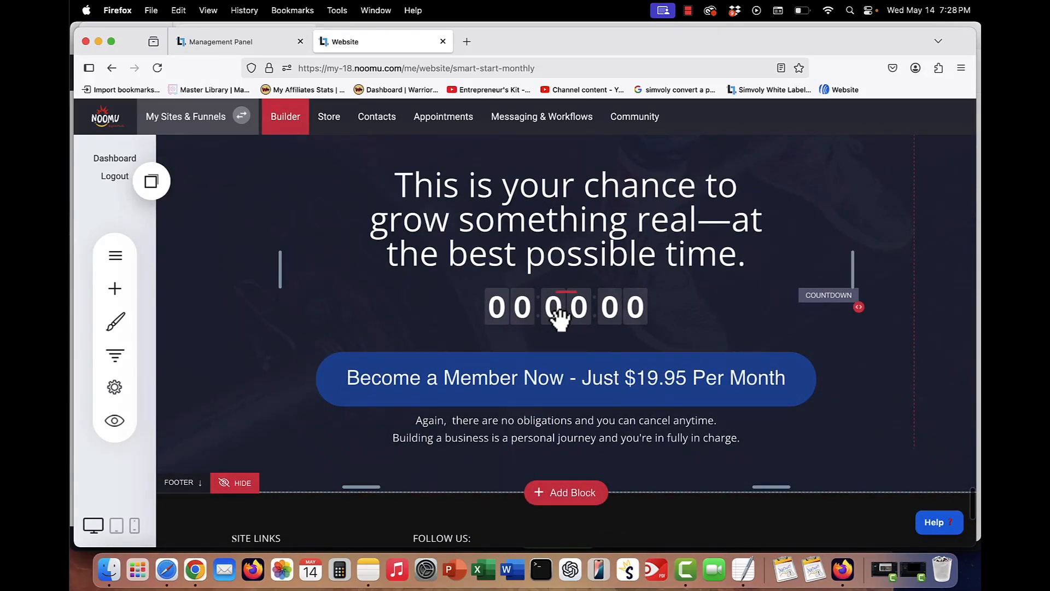
{"action": "scroll", "coordinate": [559, 318], "scroll_direction": "up", "scroll_amount": 5}
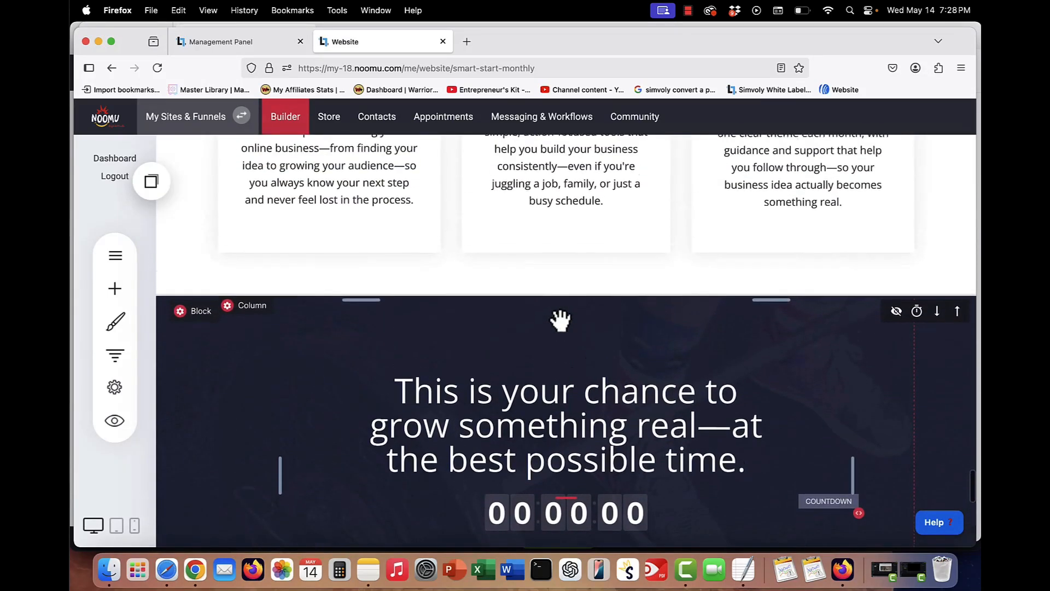
{"action": "scroll", "coordinate": [556, 313], "scroll_direction": "down", "scroll_amount": 4}
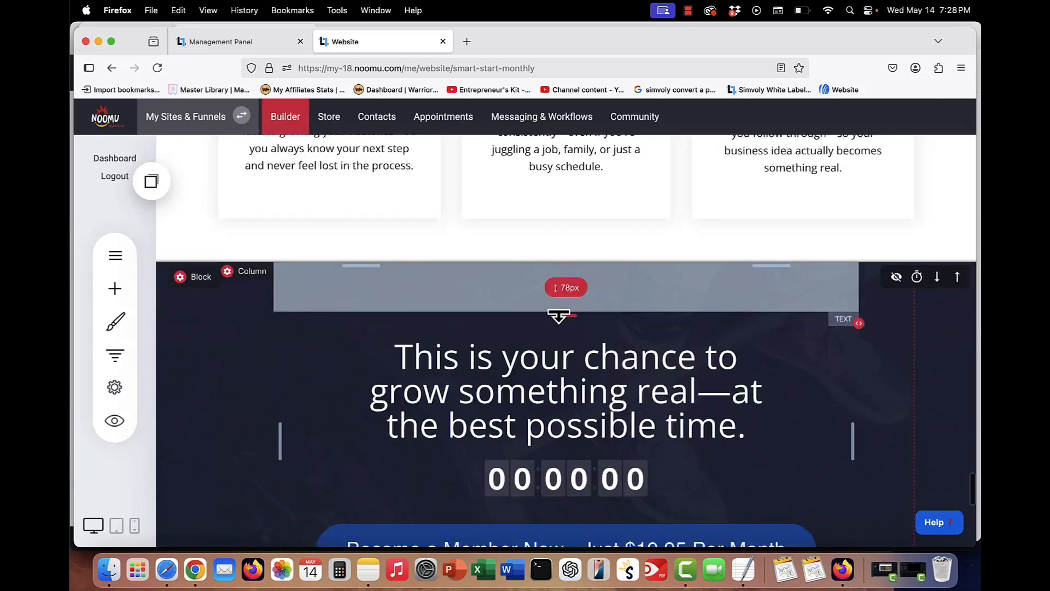
{"action": "left_click", "coordinate": [483, 397]}
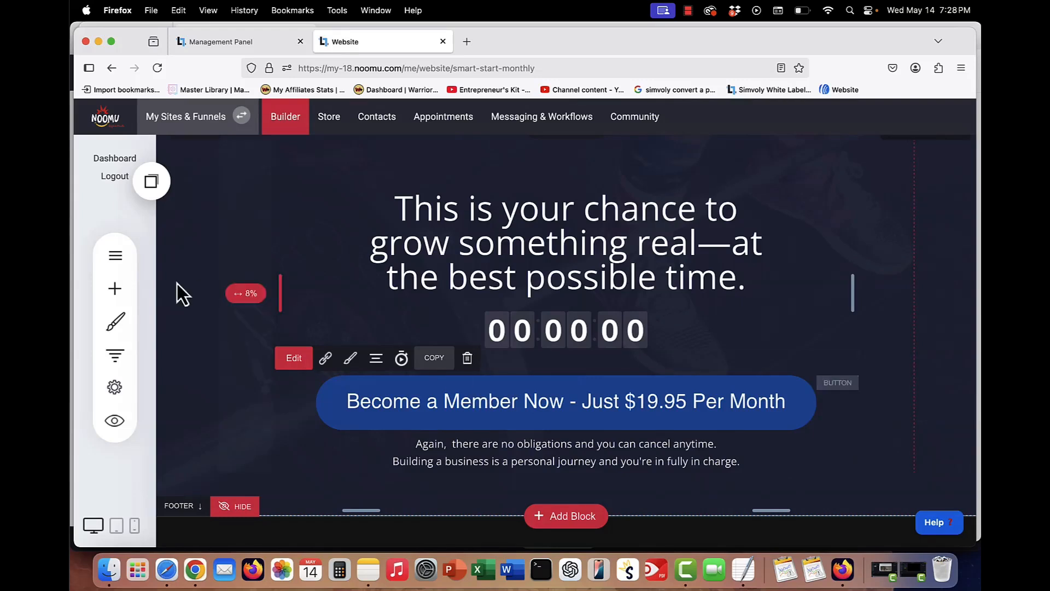
- Open the Registration Page: StartStart Monthly from the pages list and scroll through its checkout form
{"action": "left_click", "coordinate": [111, 259]}
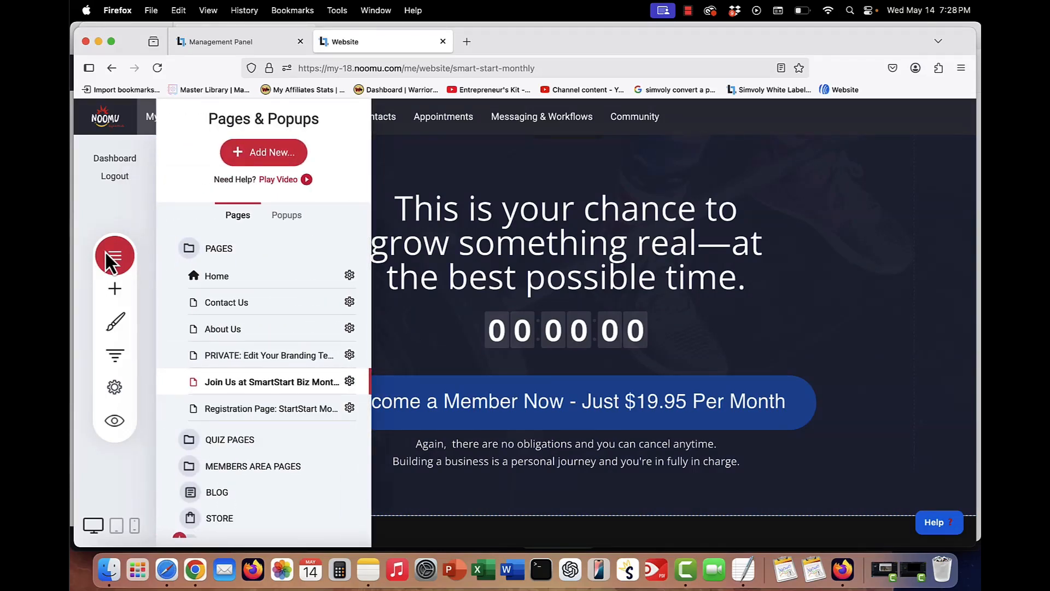
{"action": "scroll", "coordinate": [272, 335], "scroll_direction": "down", "scroll_amount": 1}
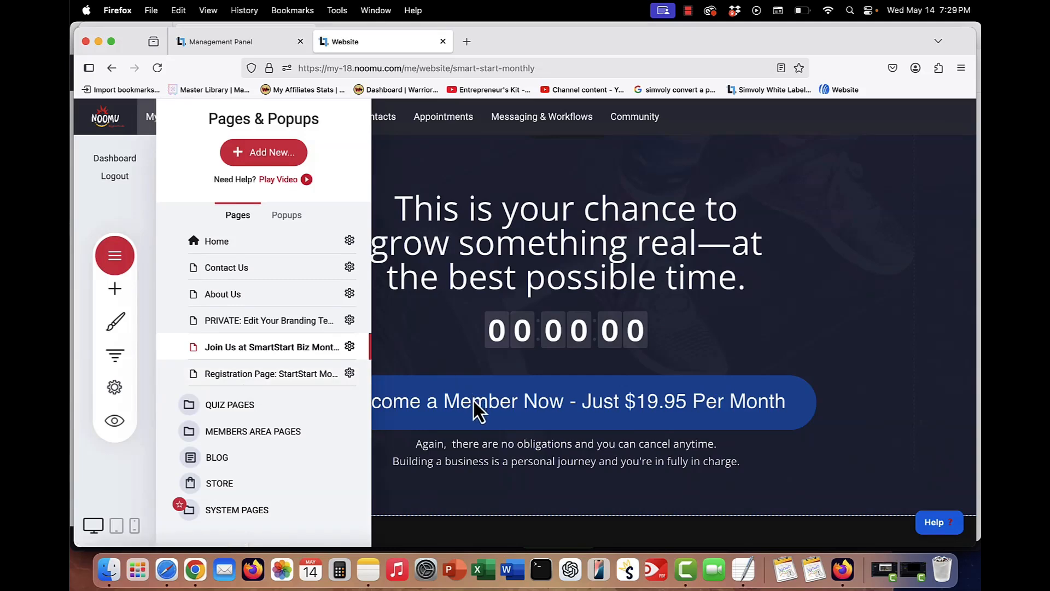
{"action": "left_click", "coordinate": [278, 376]}
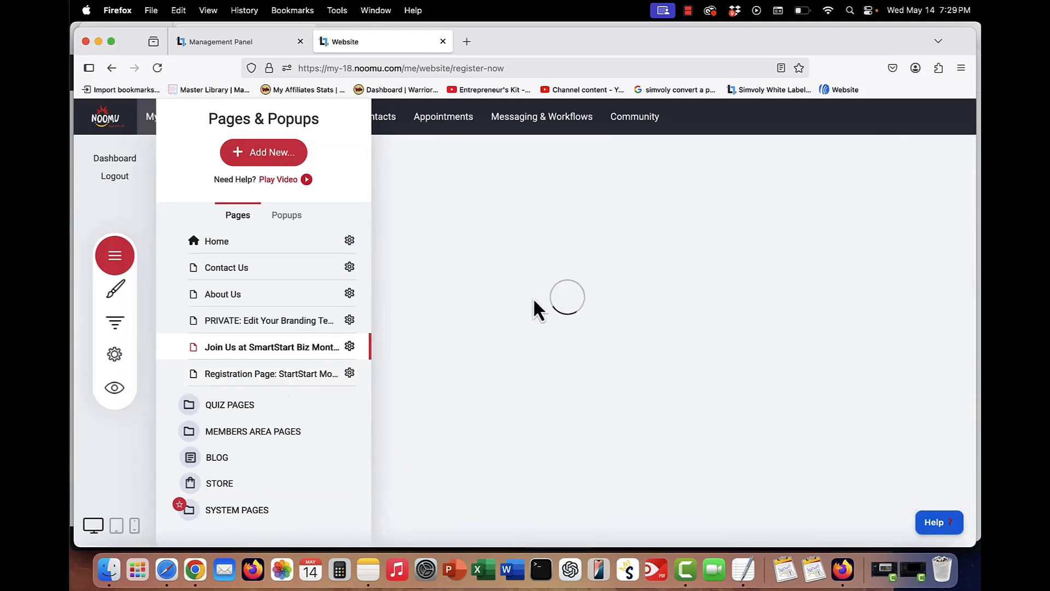
{"action": "left_click", "coordinate": [529, 285]}
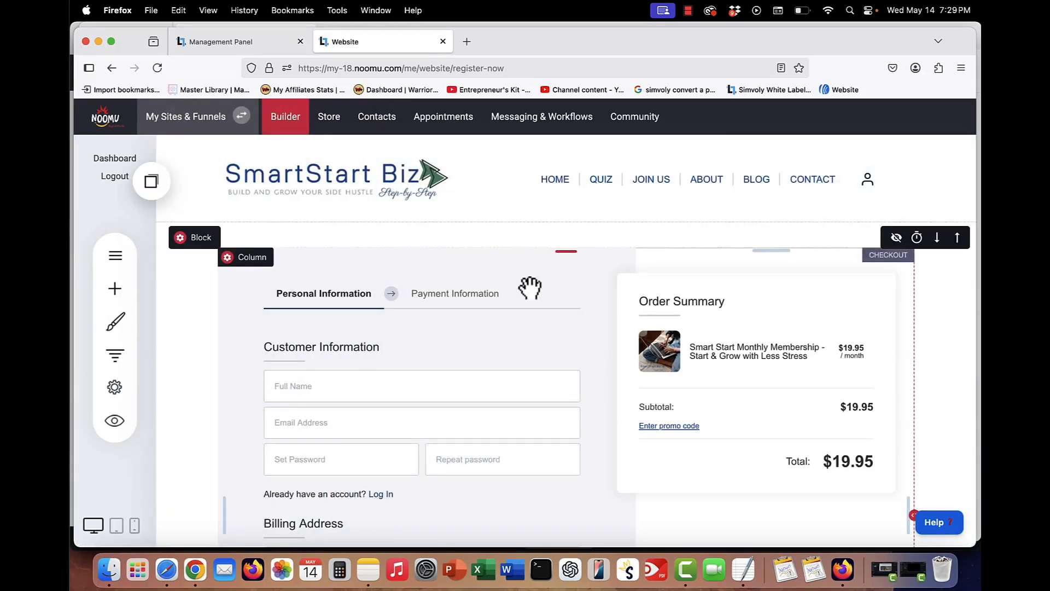
{"action": "scroll", "coordinate": [529, 287], "scroll_direction": "down", "scroll_amount": 1}
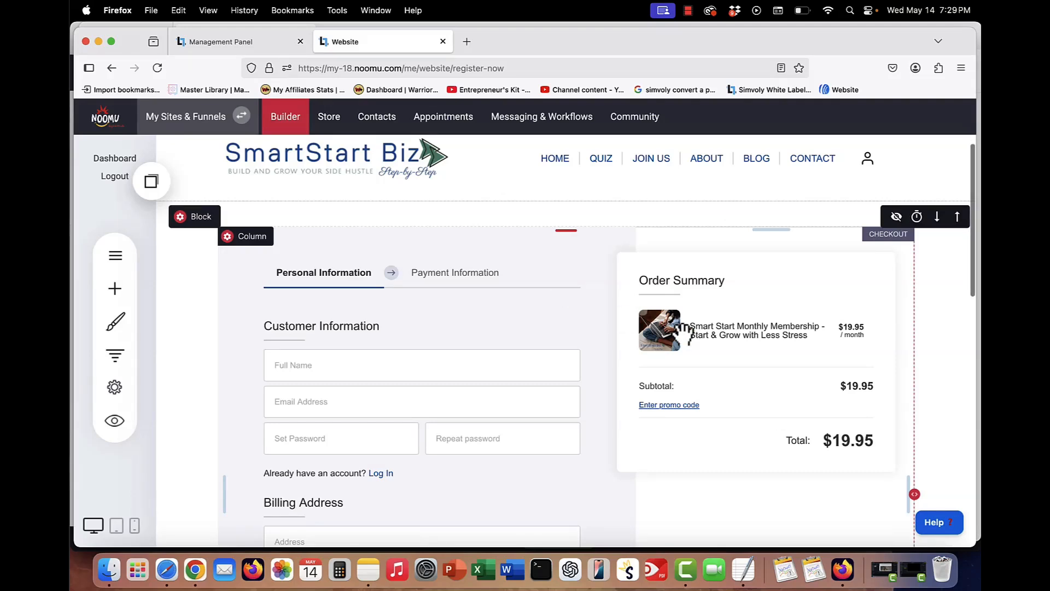
{"action": "scroll", "coordinate": [683, 331], "scroll_direction": "down", "scroll_amount": 1}
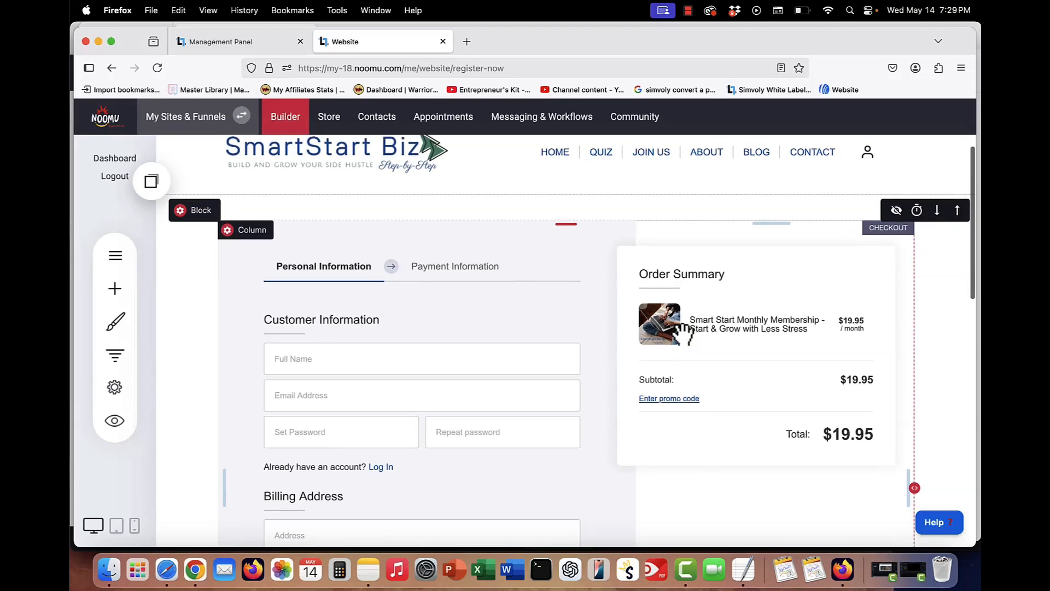
{"action": "scroll", "coordinate": [684, 331], "scroll_direction": "down", "scroll_amount": 1}
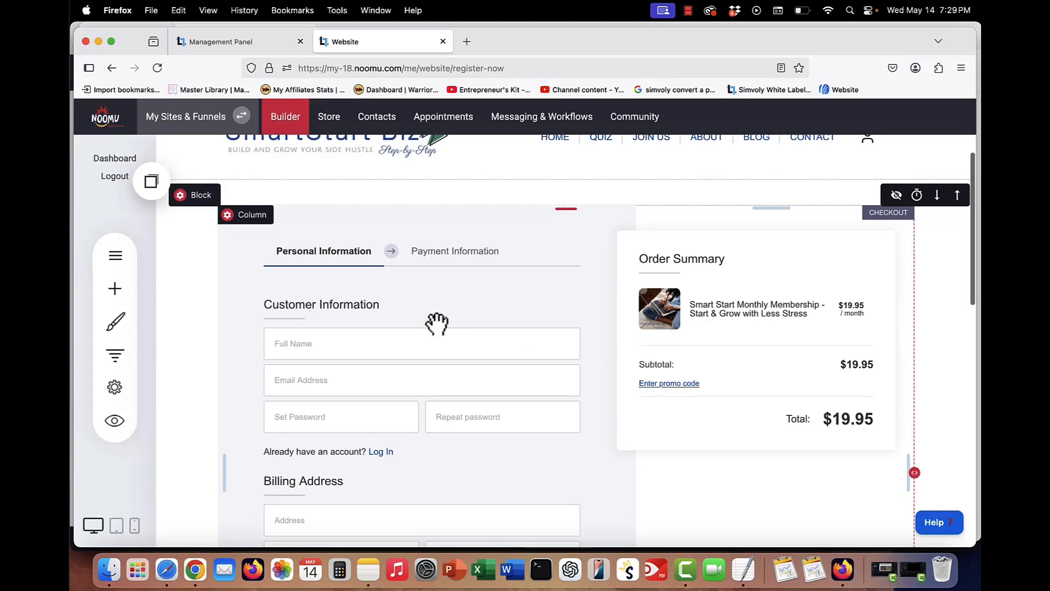
- Browse the widget library, then open the checkout widget's Products panel to view its main products and bump offers
{"action": "left_click", "coordinate": [116, 289]}
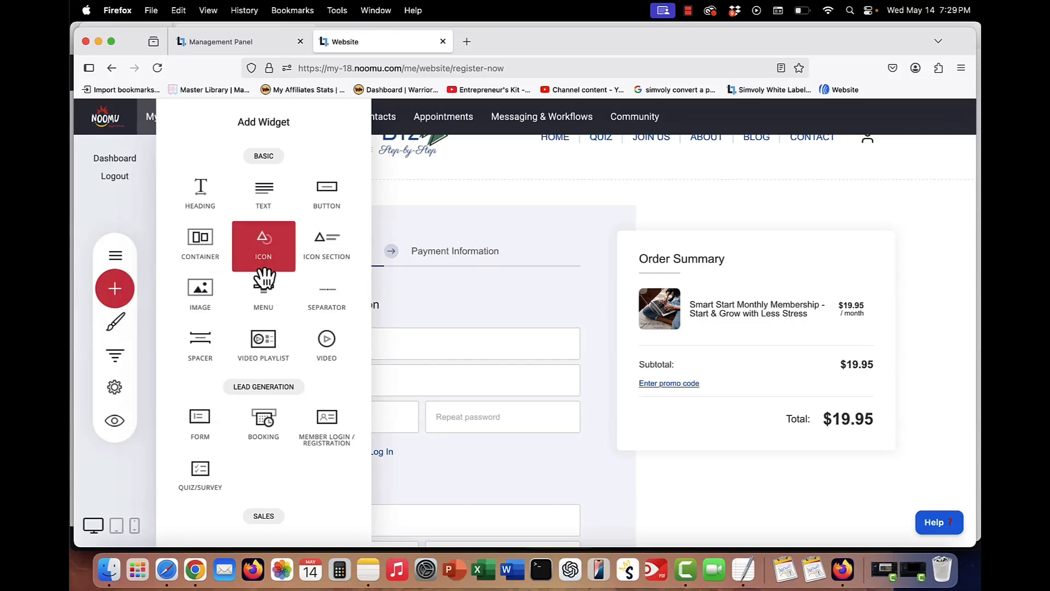
{"action": "scroll", "coordinate": [264, 279], "scroll_direction": "down", "scroll_amount": 5}
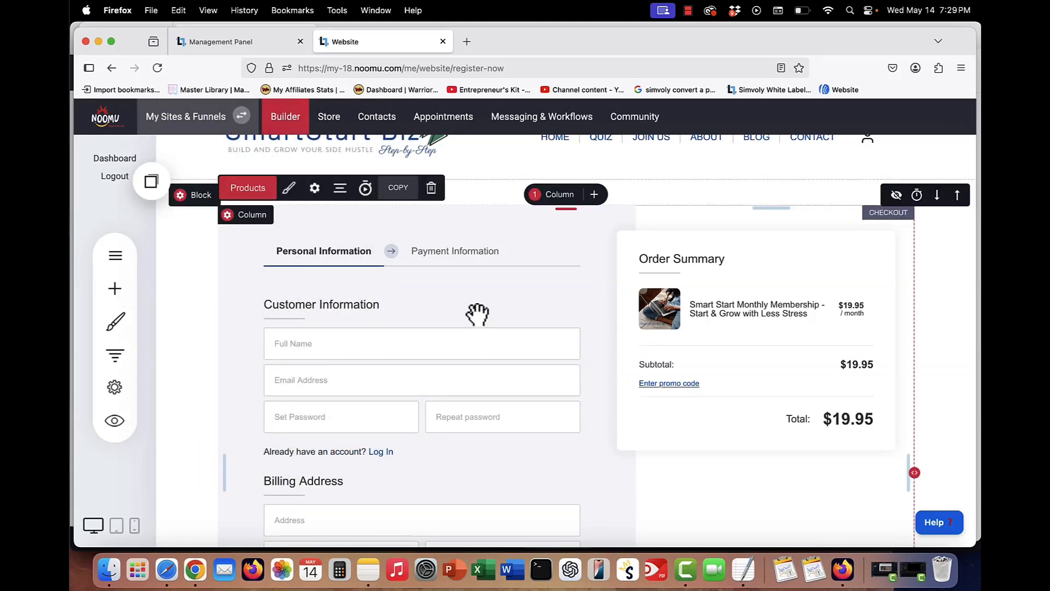
{"action": "left_click", "coordinate": [251, 192]}
{"action": "scroll", "coordinate": [740, 363], "scroll_direction": "down", "scroll_amount": 4}
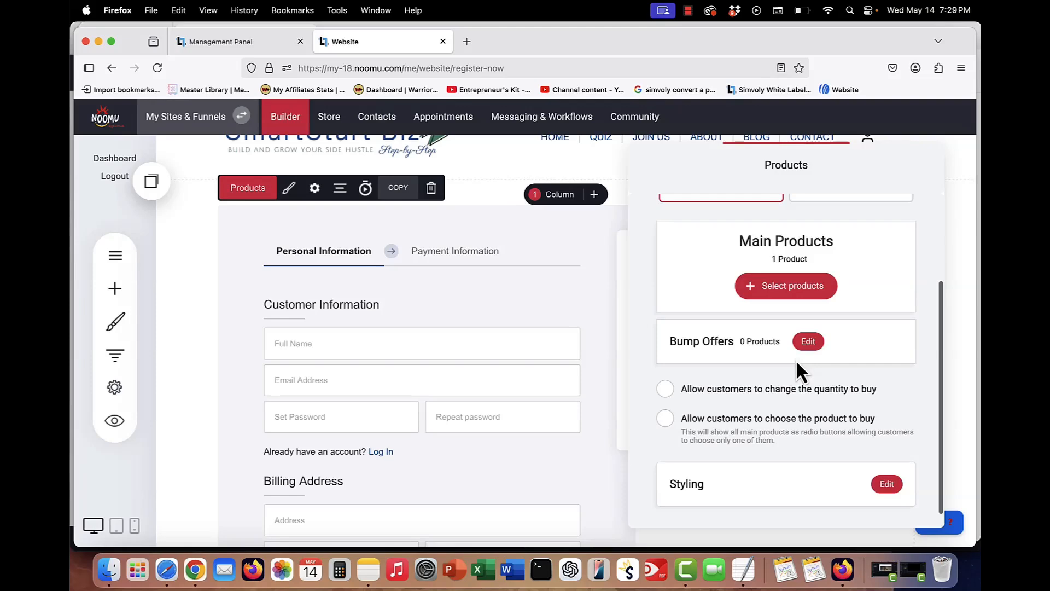
{"action": "left_click", "coordinate": [435, 284]}
{"action": "left_click", "coordinate": [311, 224]}
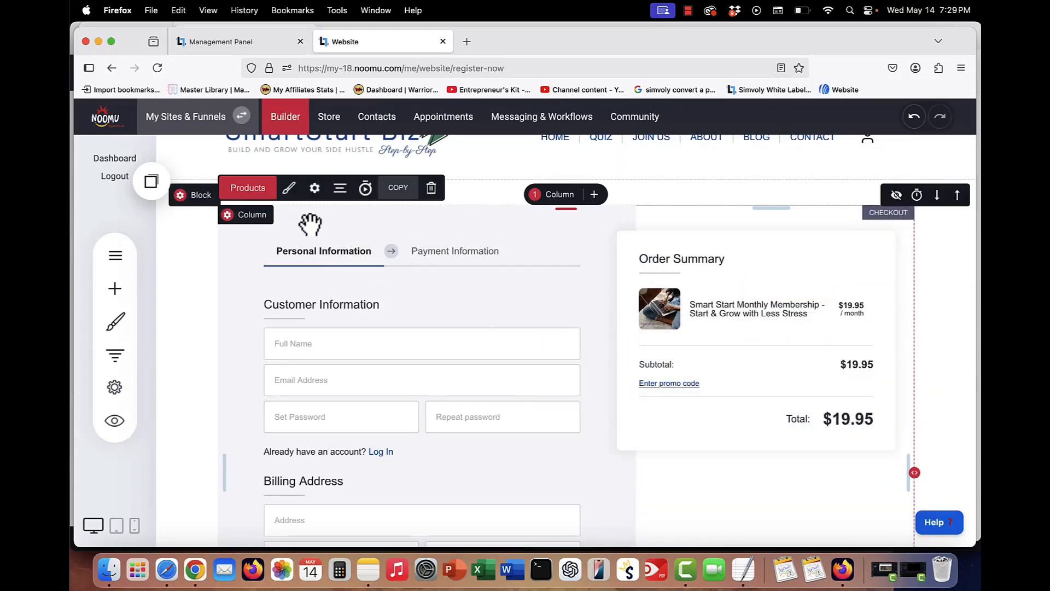
- Open the checkout widget's settings and review the email marketing list choices without selecting a list
{"action": "left_click", "coordinate": [314, 192]}
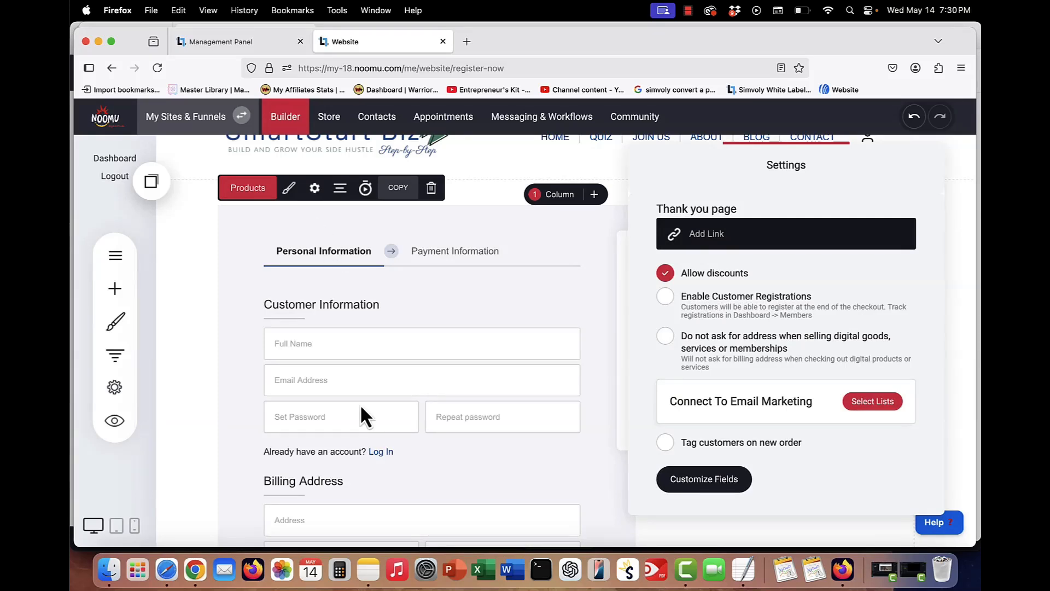
{"action": "left_click", "coordinate": [867, 403]}
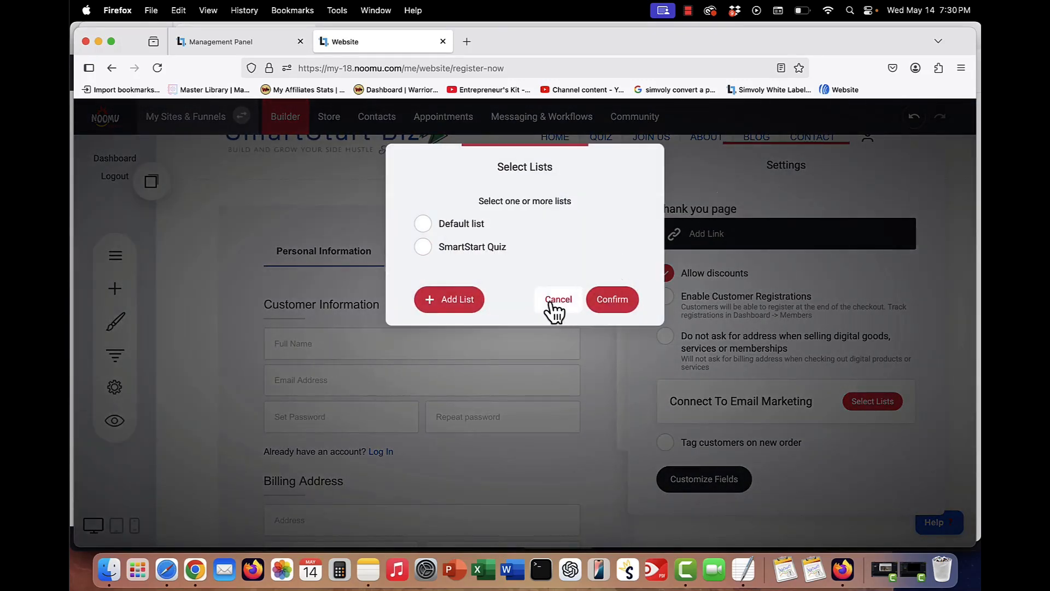
{"action": "left_click", "coordinate": [558, 300]}
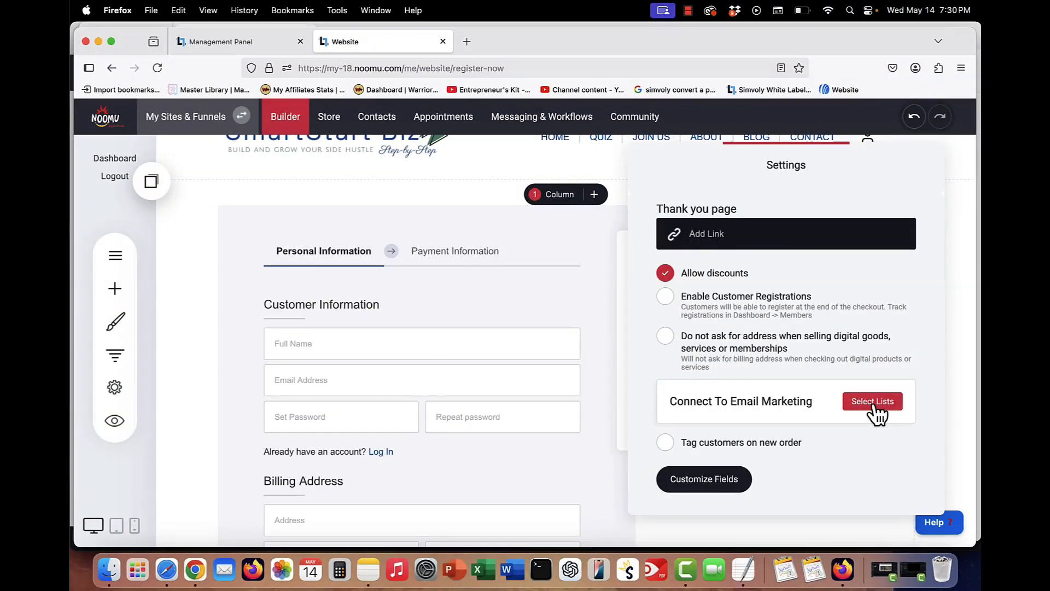
{"action": "left_click", "coordinate": [665, 444]}
{"action": "left_click", "coordinate": [517, 295]}
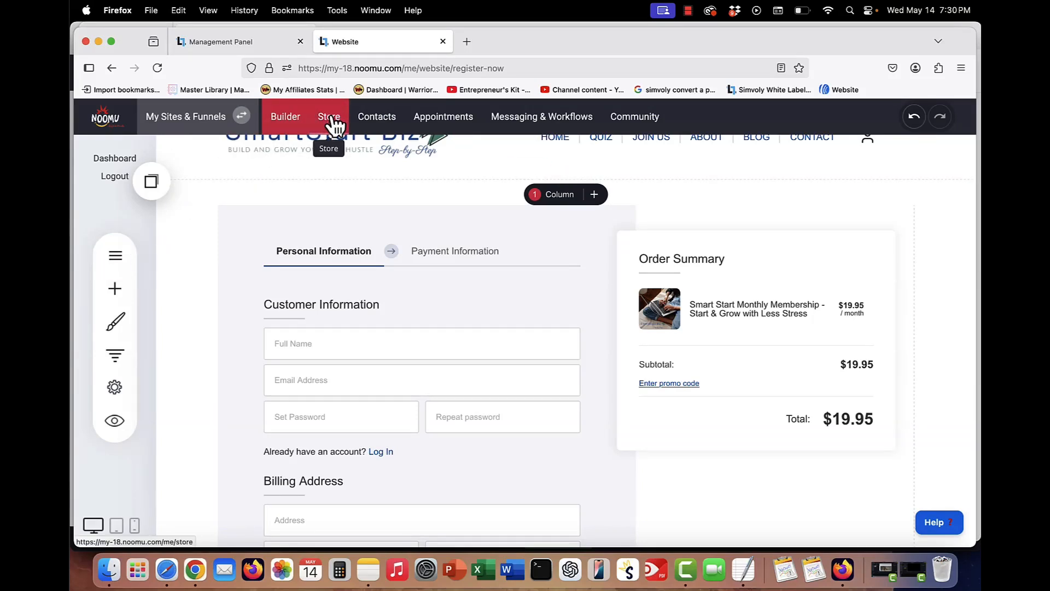
- Open the Store section from the pages list
{"action": "left_click", "coordinate": [114, 260]}
{"action": "scroll", "coordinate": [239, 412], "scroll_direction": "down", "scroll_amount": 1}
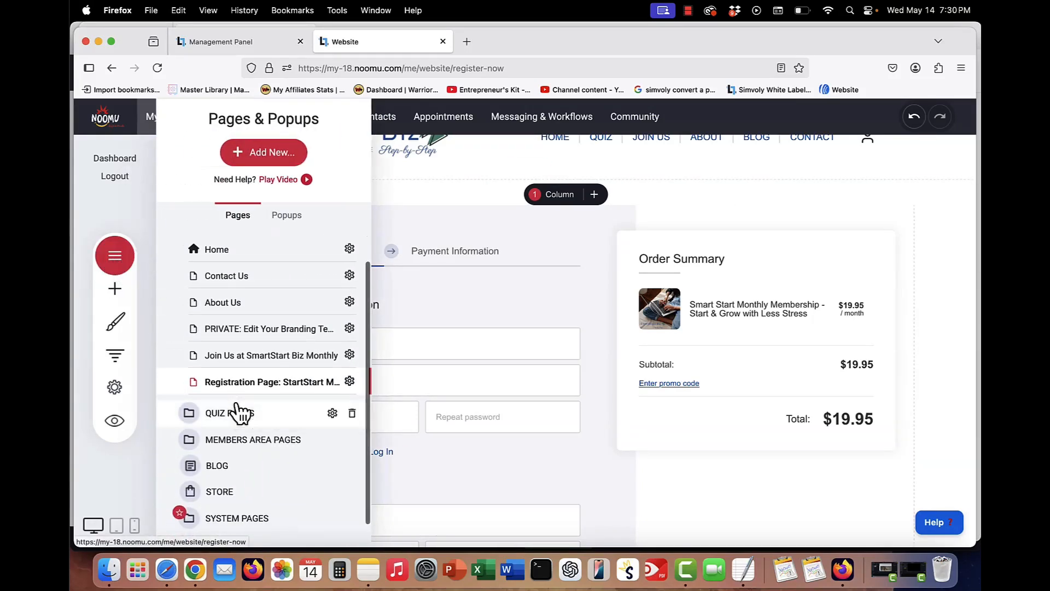
{"action": "left_click", "coordinate": [220, 493]}
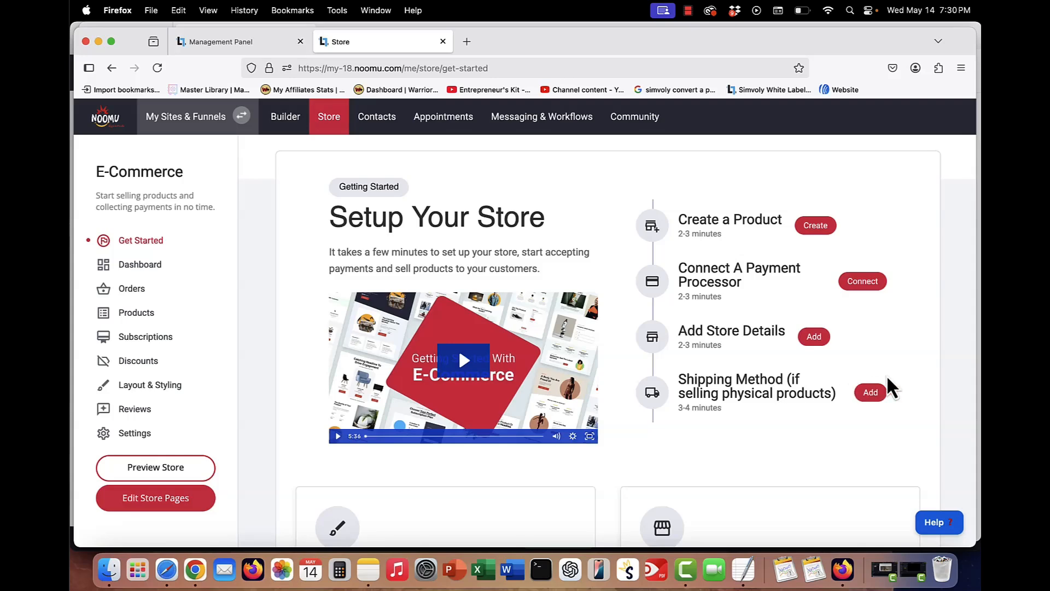
- Scroll the store setup guide and open the store's Products list
{"action": "scroll", "coordinate": [640, 383], "scroll_direction": "down", "scroll_amount": 3}
{"action": "scroll", "coordinate": [638, 379], "scroll_direction": "down", "scroll_amount": 2}
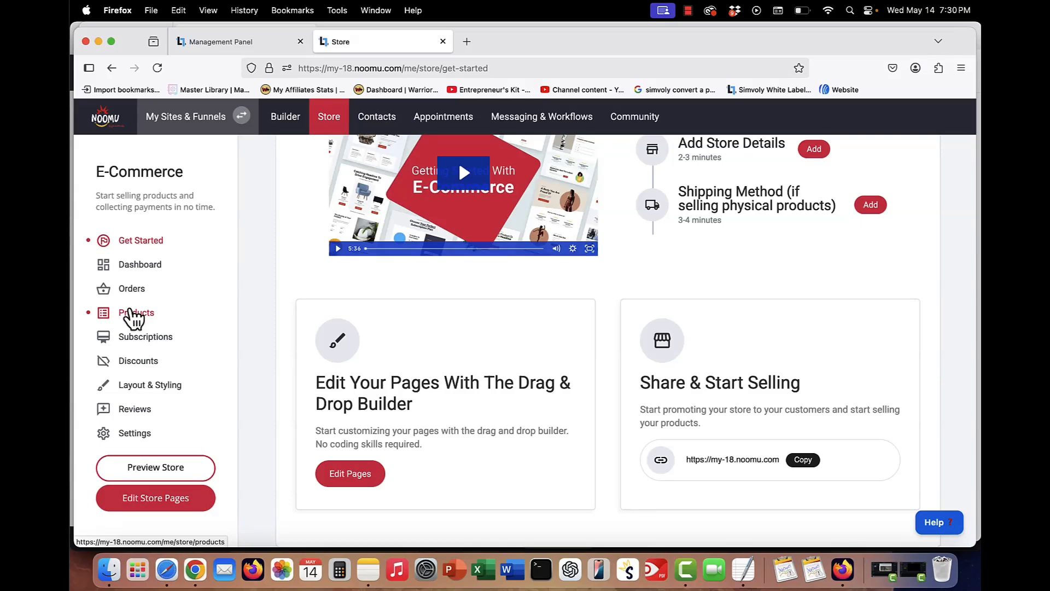
{"action": "left_click", "coordinate": [131, 312]}
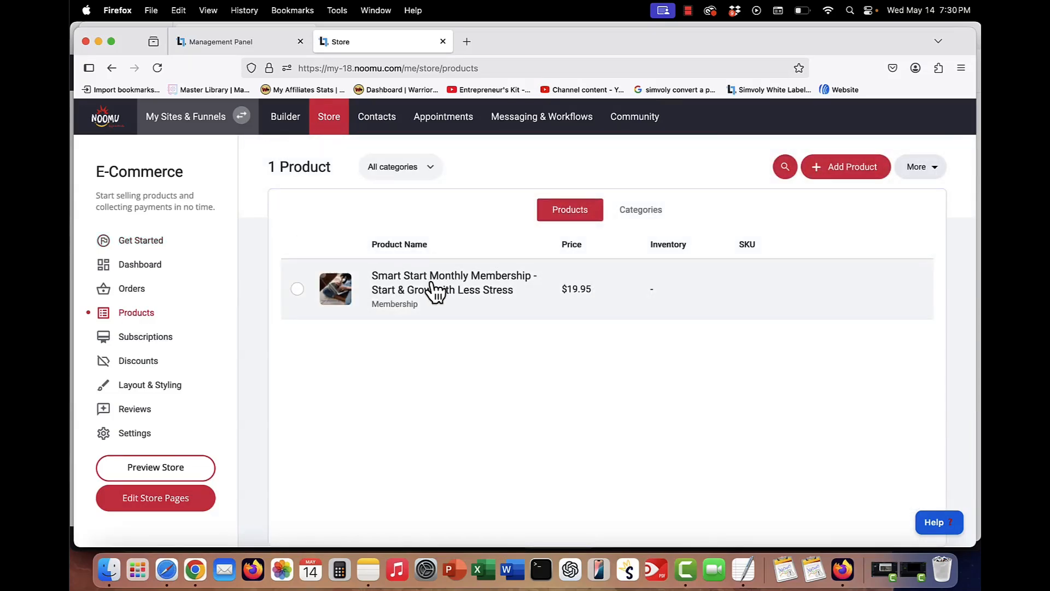
- Open the Smart Start Monthly Membership product and view its category selection without changing it
{"action": "left_click", "coordinate": [430, 283]}
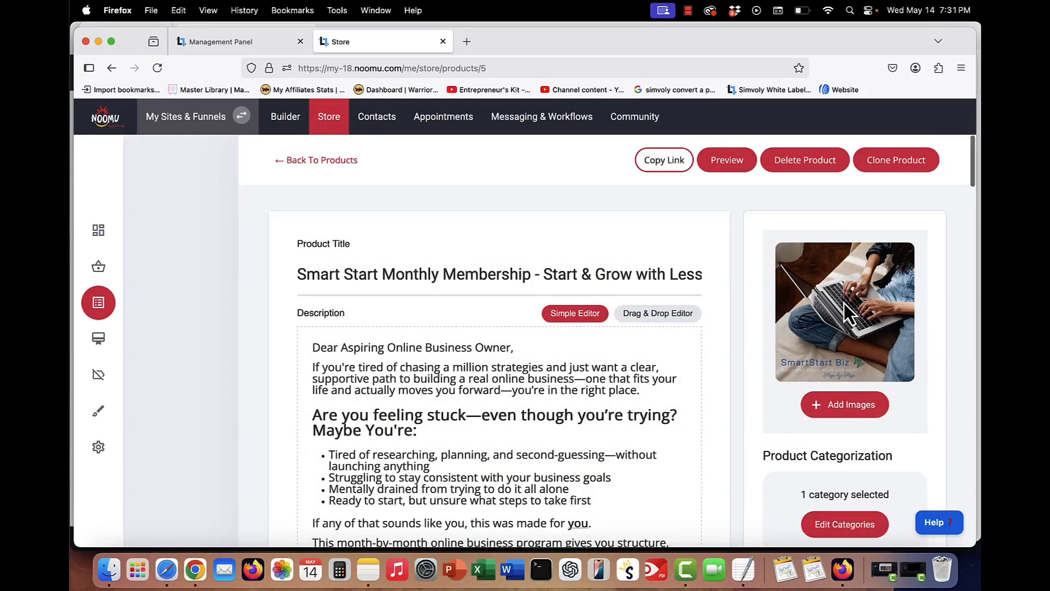
{"action": "scroll", "coordinate": [496, 283], "scroll_direction": "down", "scroll_amount": 1}
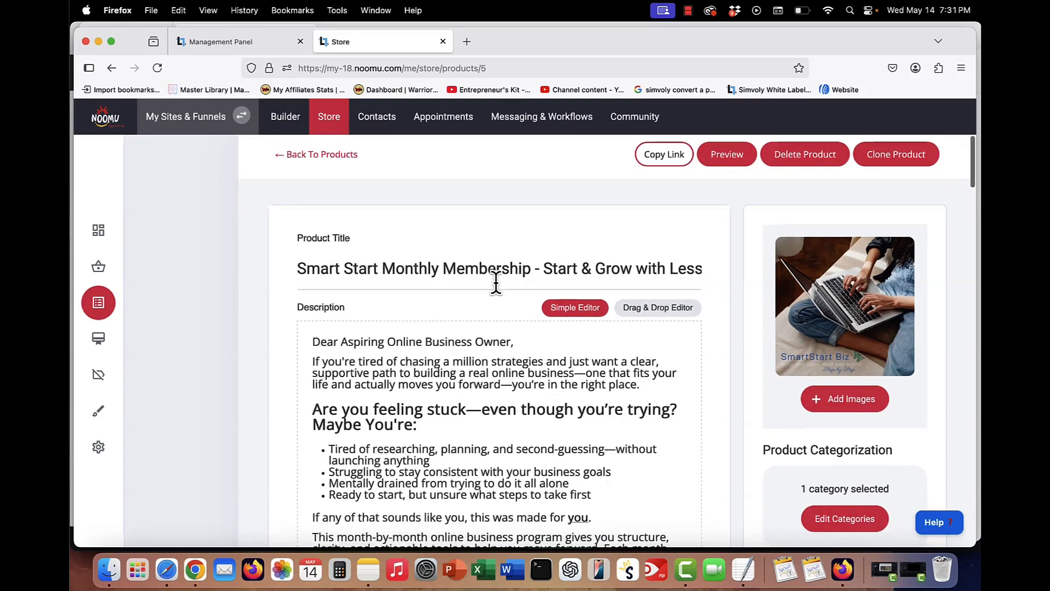
{"action": "scroll", "coordinate": [496, 283], "scroll_direction": "down", "scroll_amount": 5}
{"action": "left_click", "coordinate": [837, 335]}
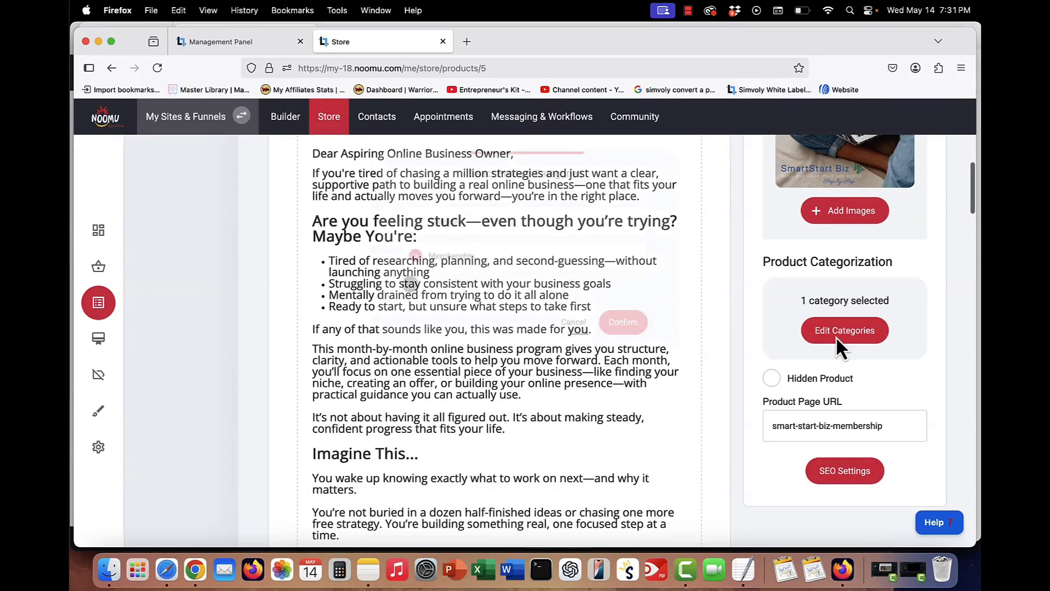
{"action": "left_click", "coordinate": [580, 332]}
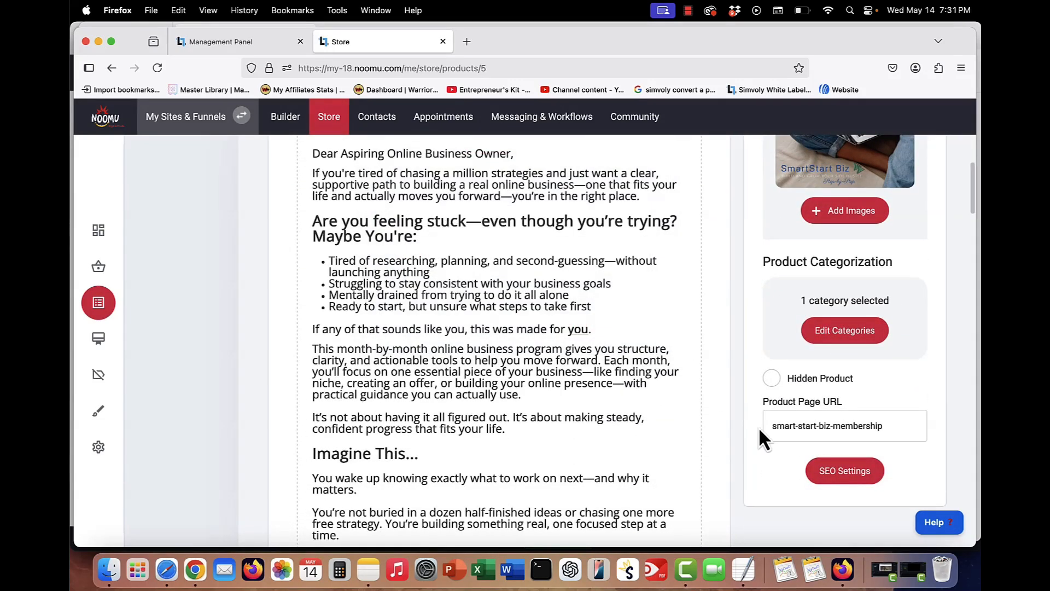
- Preview the membership product's store page and scroll through its description before closing the preview
{"action": "scroll", "coordinate": [759, 427], "scroll_direction": "down", "scroll_amount": 8}
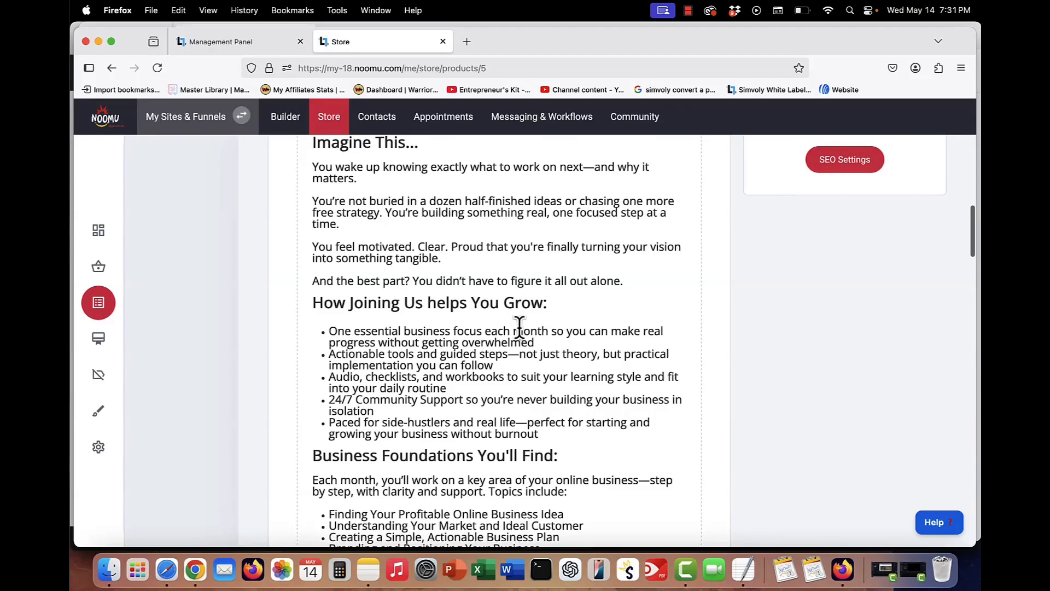
{"action": "scroll", "coordinate": [540, 377], "scroll_direction": "up", "scroll_amount": 10}
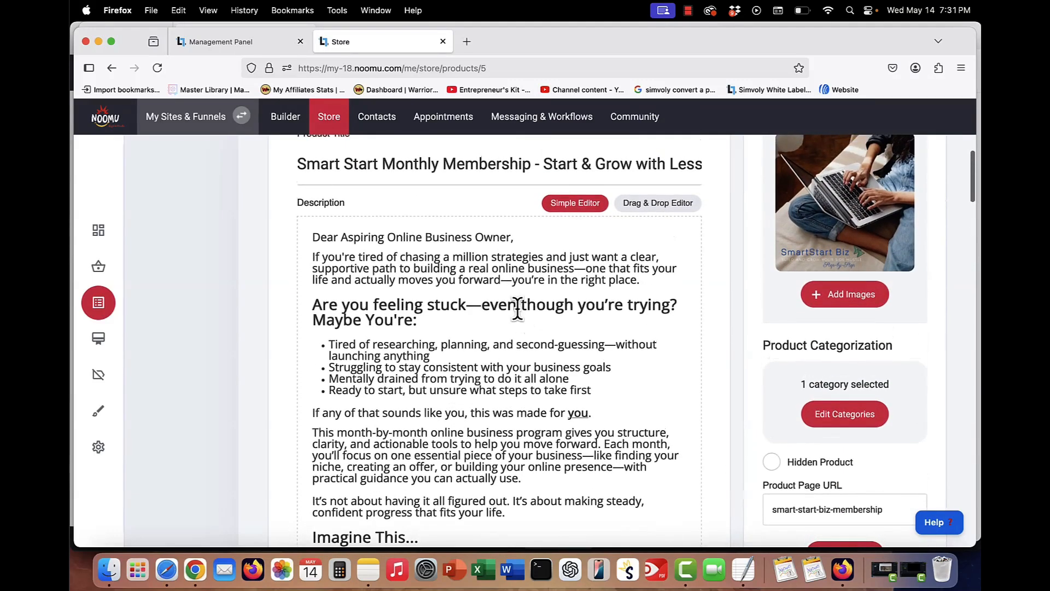
{"action": "left_click", "coordinate": [484, 357]}
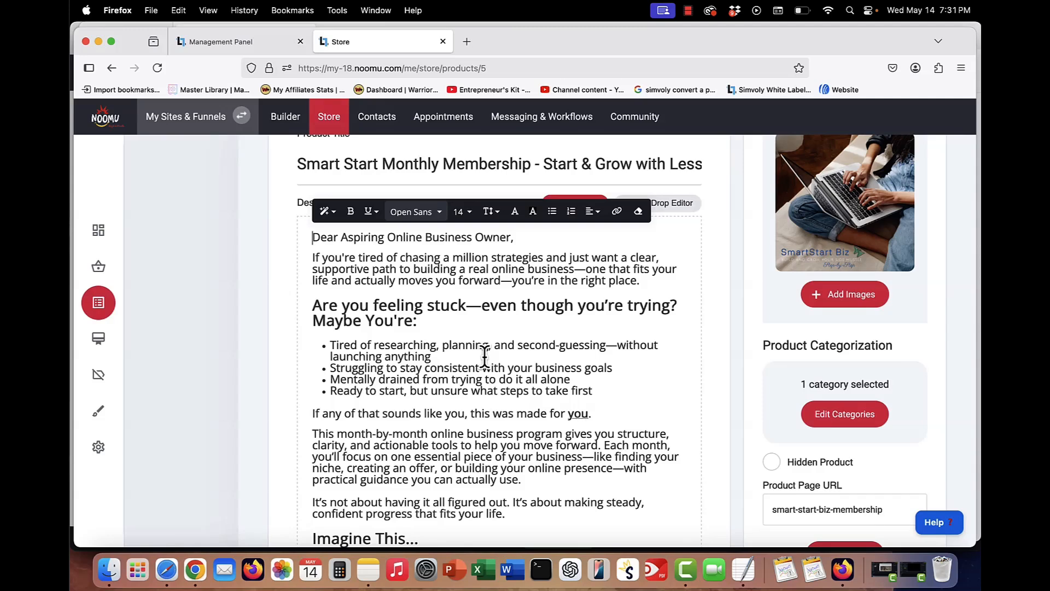
{"action": "scroll", "coordinate": [714, 276], "scroll_direction": "up", "scroll_amount": 3}
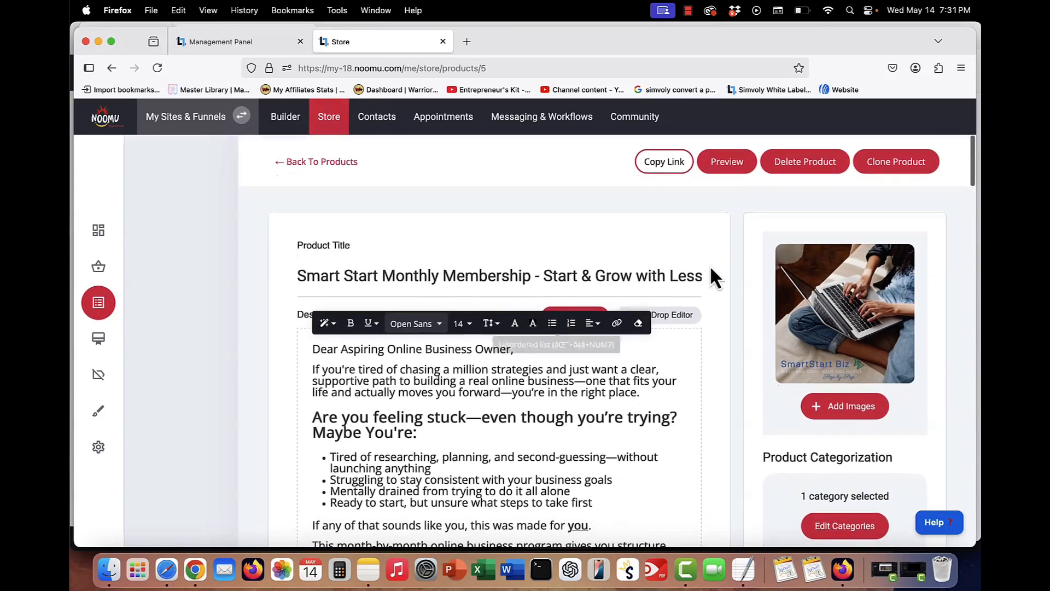
{"action": "left_click", "coordinate": [725, 163]}
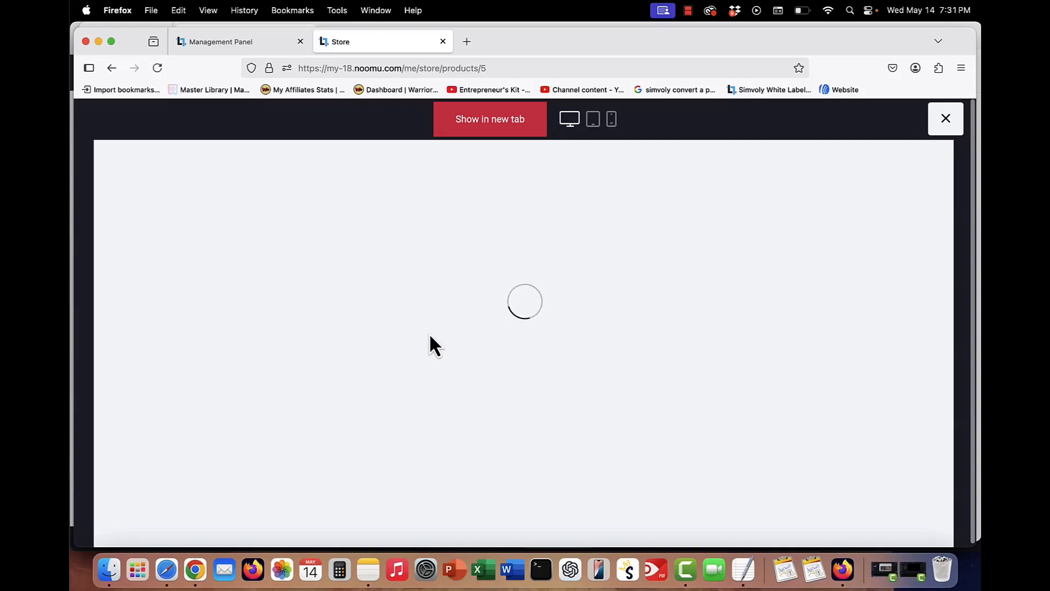
{"action": "scroll", "coordinate": [590, 328], "scroll_direction": "down", "scroll_amount": 1}
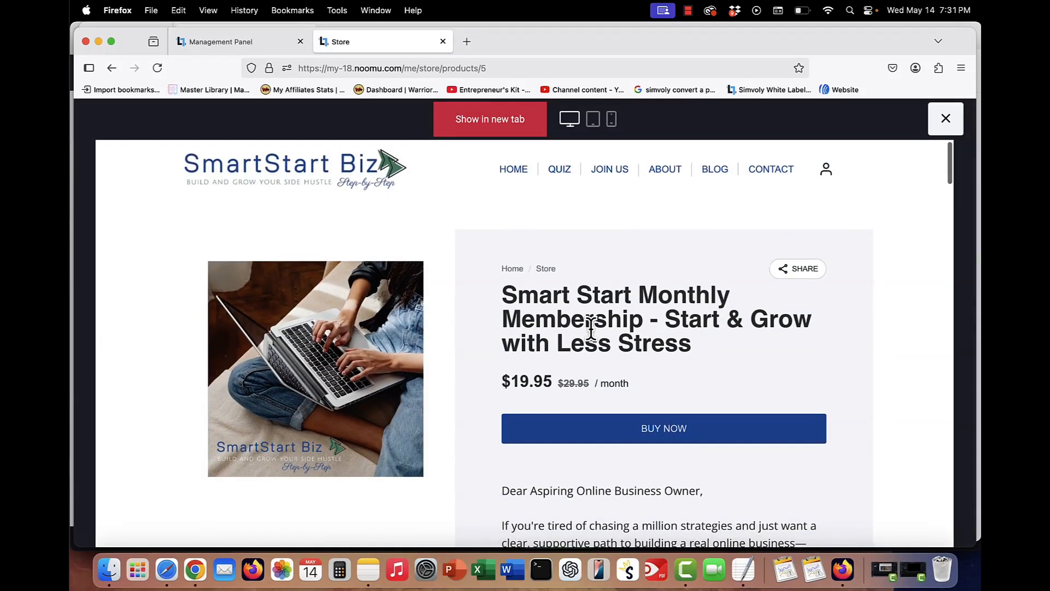
{"action": "scroll", "coordinate": [591, 328], "scroll_direction": "down", "scroll_amount": 1}
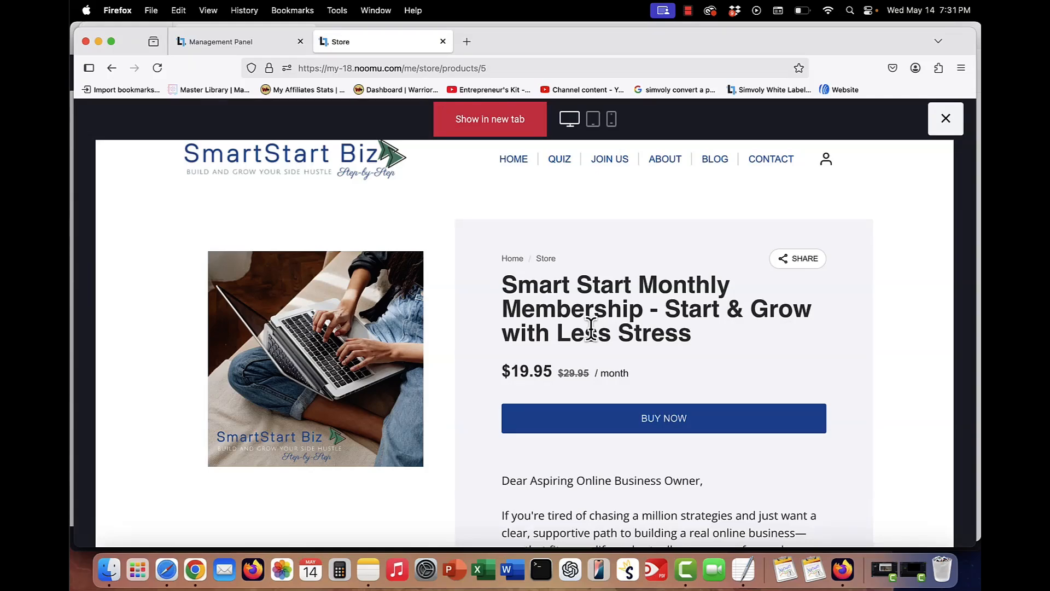
{"action": "scroll", "coordinate": [616, 417], "scroll_direction": "down", "scroll_amount": 10}
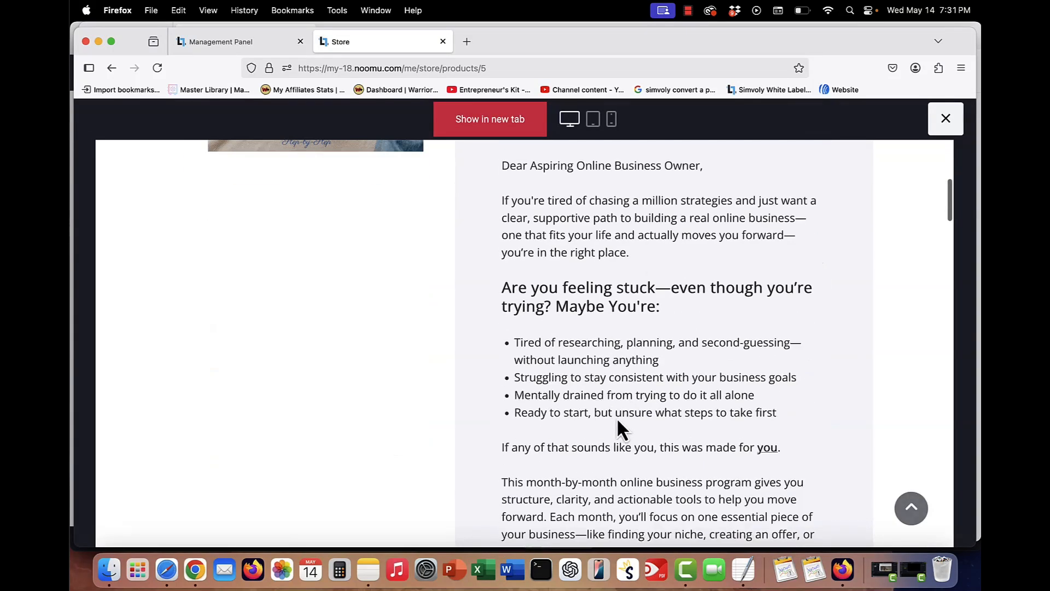
{"action": "scroll", "coordinate": [615, 417], "scroll_direction": "down", "scroll_amount": 20}
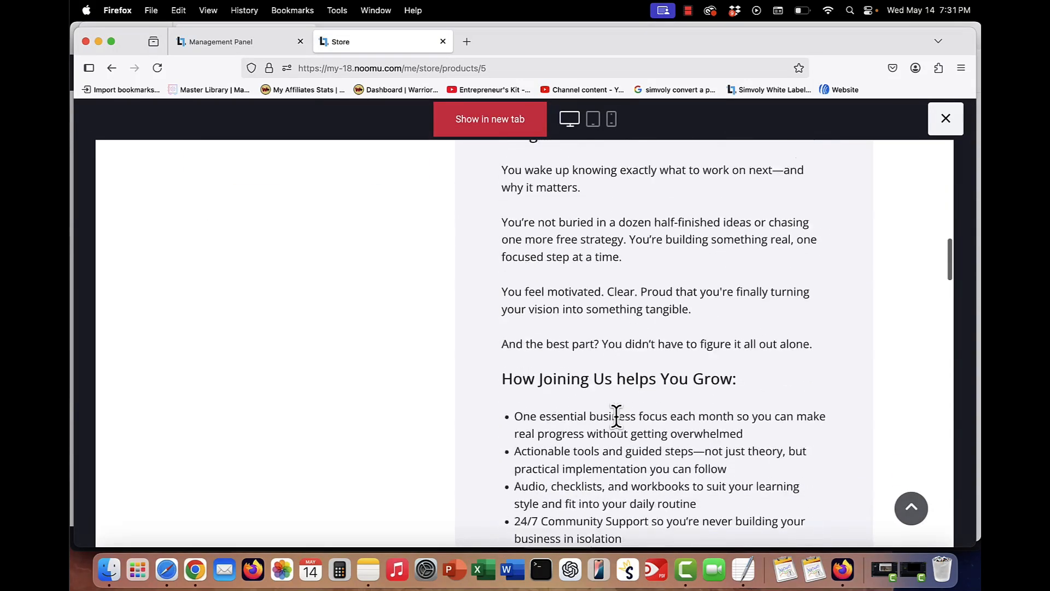
{"action": "scroll", "coordinate": [616, 417], "scroll_direction": "down", "scroll_amount": 5}
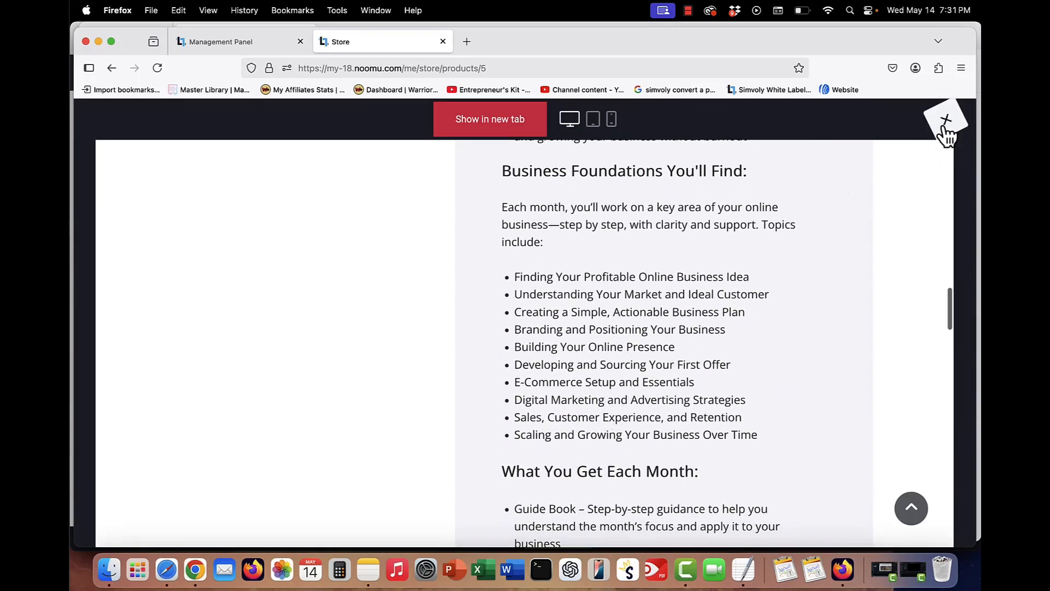
{"action": "scroll", "coordinate": [660, 328], "scroll_direction": "down", "scroll_amount": 12}
{"action": "scroll", "coordinate": [660, 328], "scroll_direction": "down", "scroll_amount": 20}
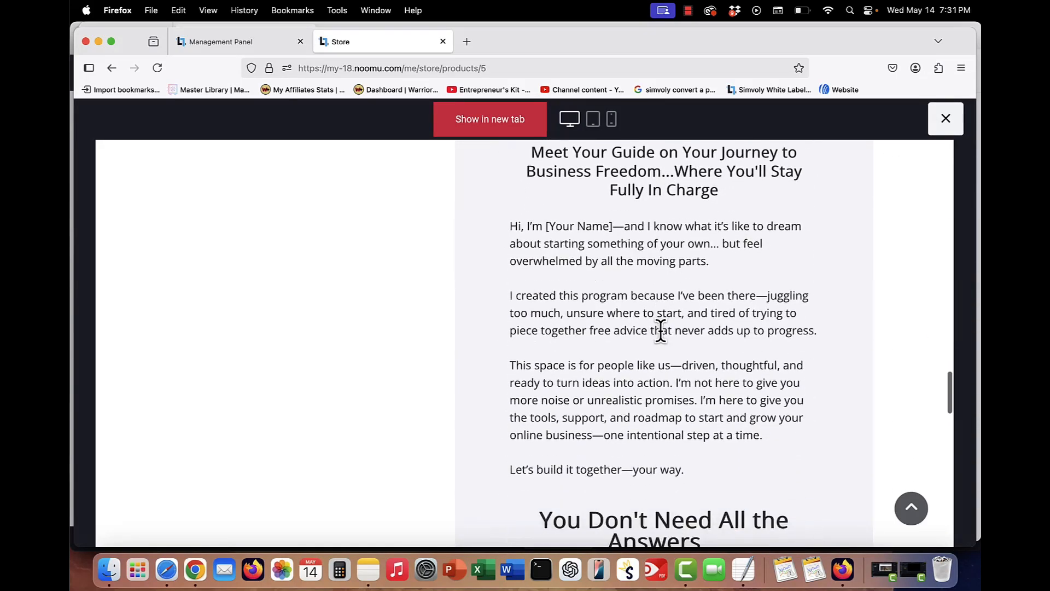
{"action": "left_click", "coordinate": [945, 118]}
- Scroll to the product's pricing and open its subscription renewal settings, reviewing the billing options without saving
{"action": "scroll", "coordinate": [473, 307], "scroll_direction": "down", "scroll_amount": 10}
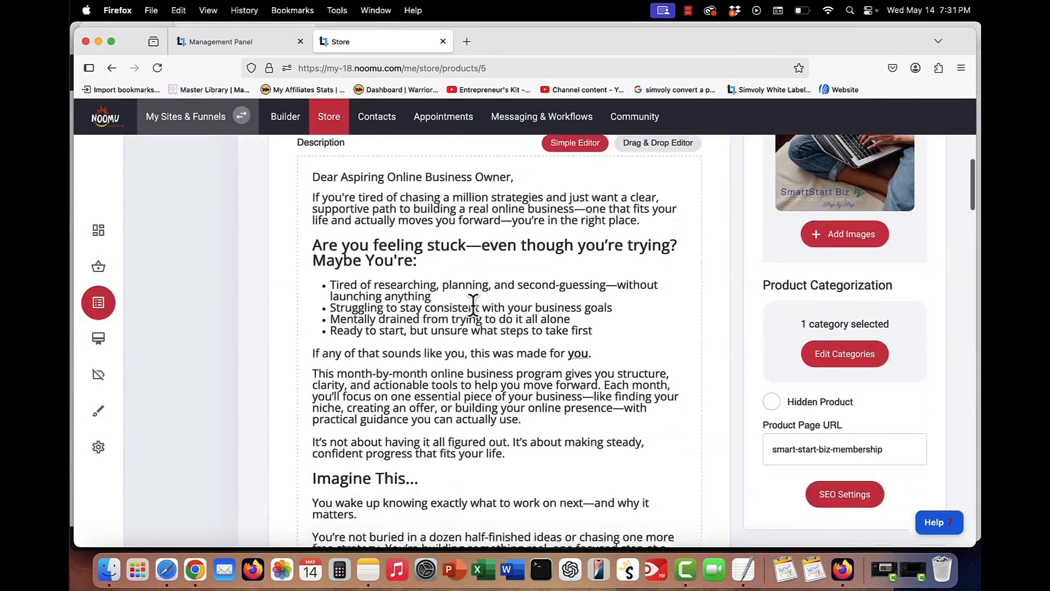
{"action": "scroll", "coordinate": [678, 328], "scroll_direction": "down", "scroll_amount": 17}
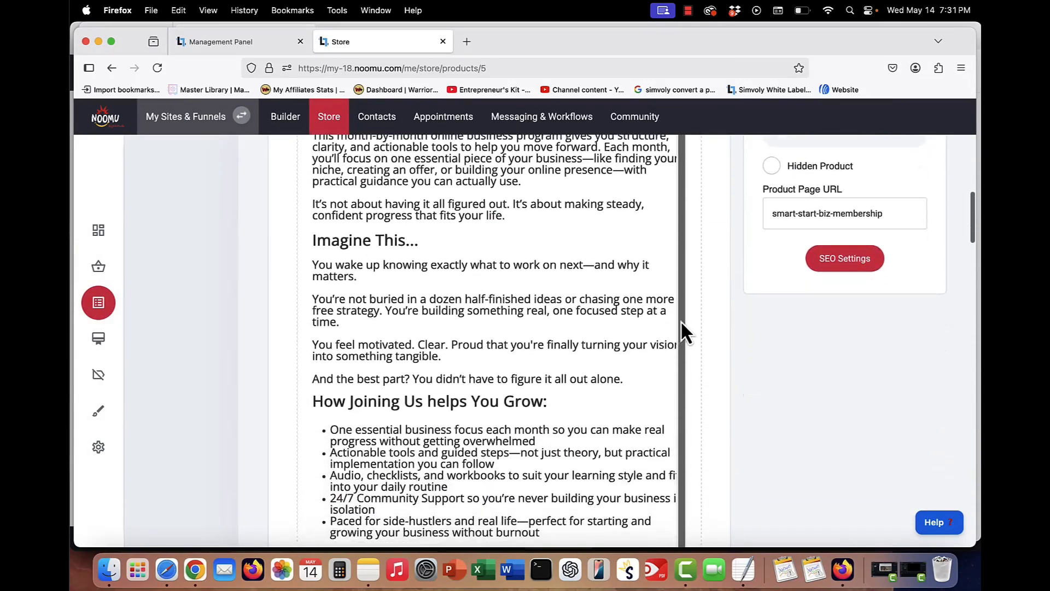
{"action": "scroll", "coordinate": [686, 319], "scroll_direction": "down", "scroll_amount": 17}
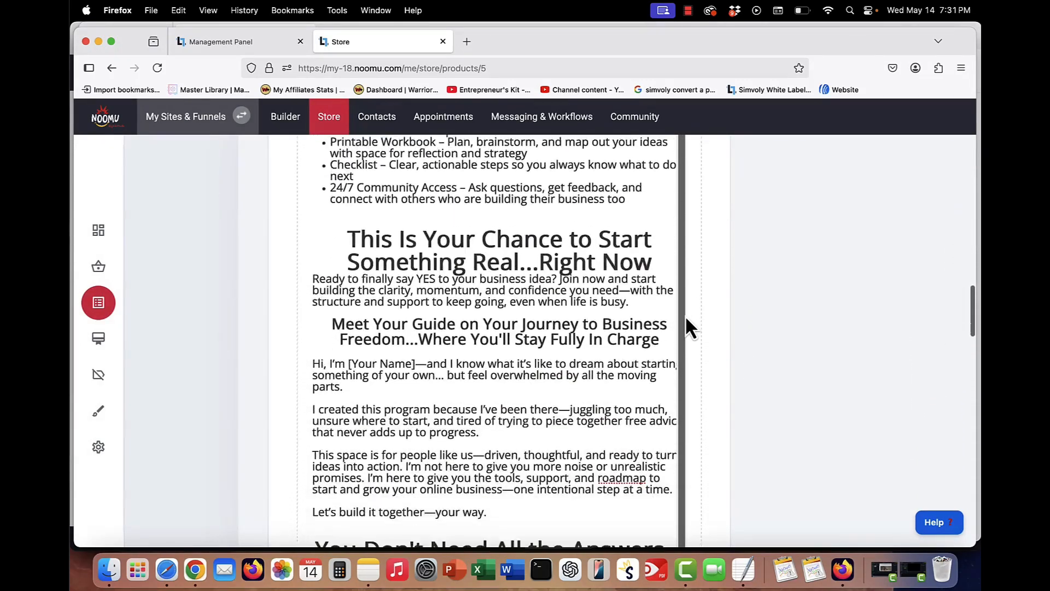
{"action": "scroll", "coordinate": [685, 316], "scroll_direction": "down", "scroll_amount": 10}
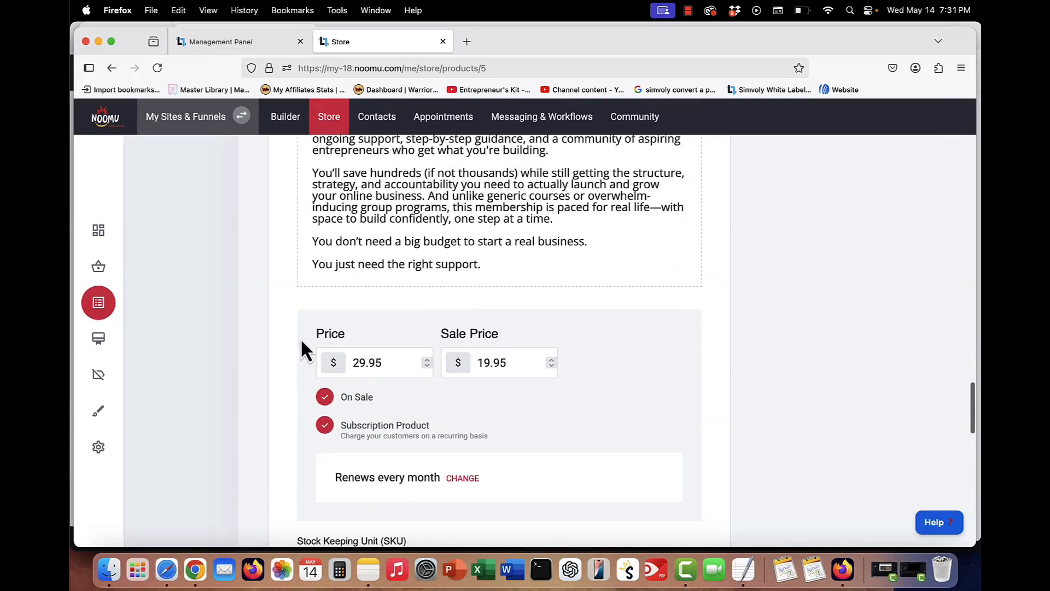
{"action": "scroll", "coordinate": [386, 300], "scroll_direction": "down", "scroll_amount": 5}
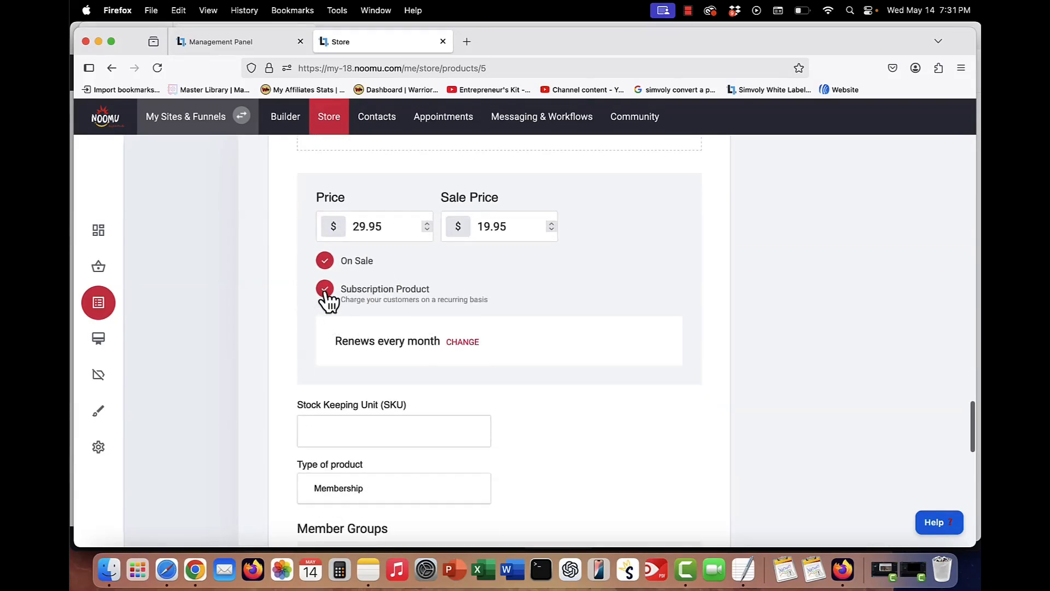
{"action": "left_click", "coordinate": [462, 345]}
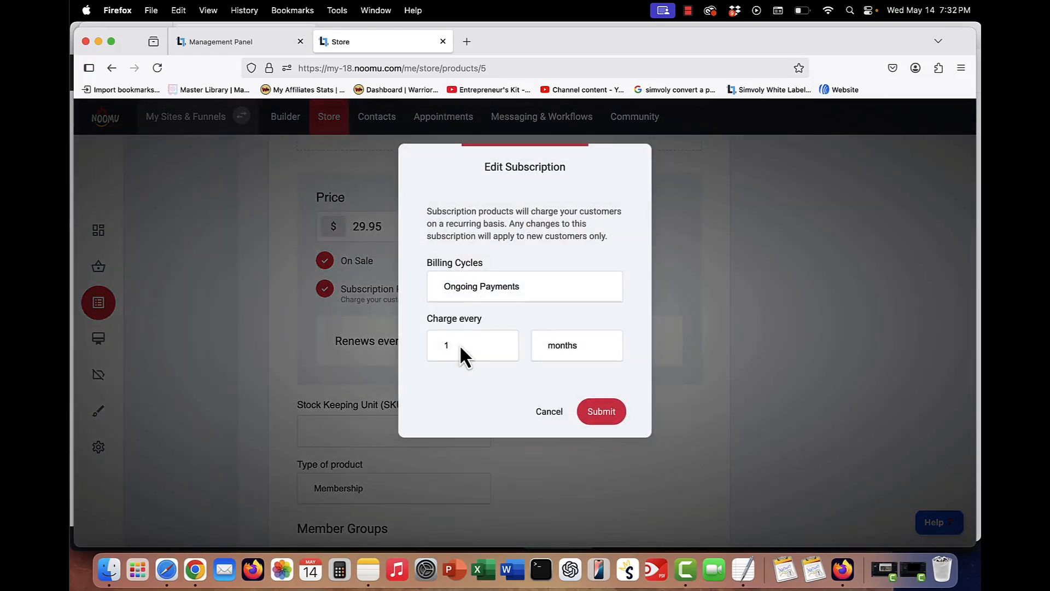
{"action": "left_click", "coordinate": [496, 287]}
{"action": "left_click", "coordinate": [490, 309]}
{"action": "left_click", "coordinate": [577, 361]}
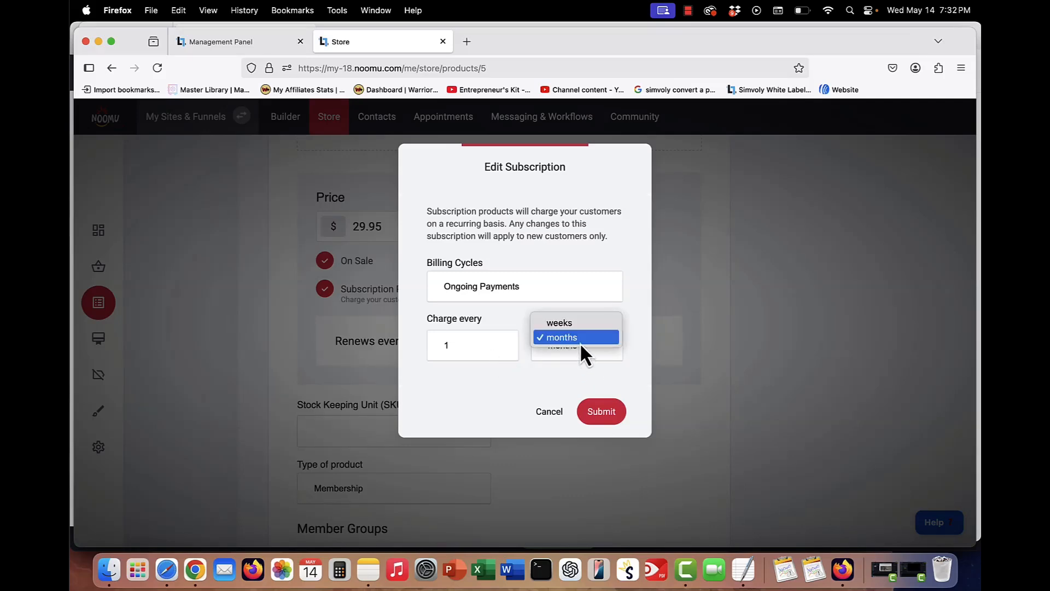
{"action": "left_click", "coordinate": [580, 343]}
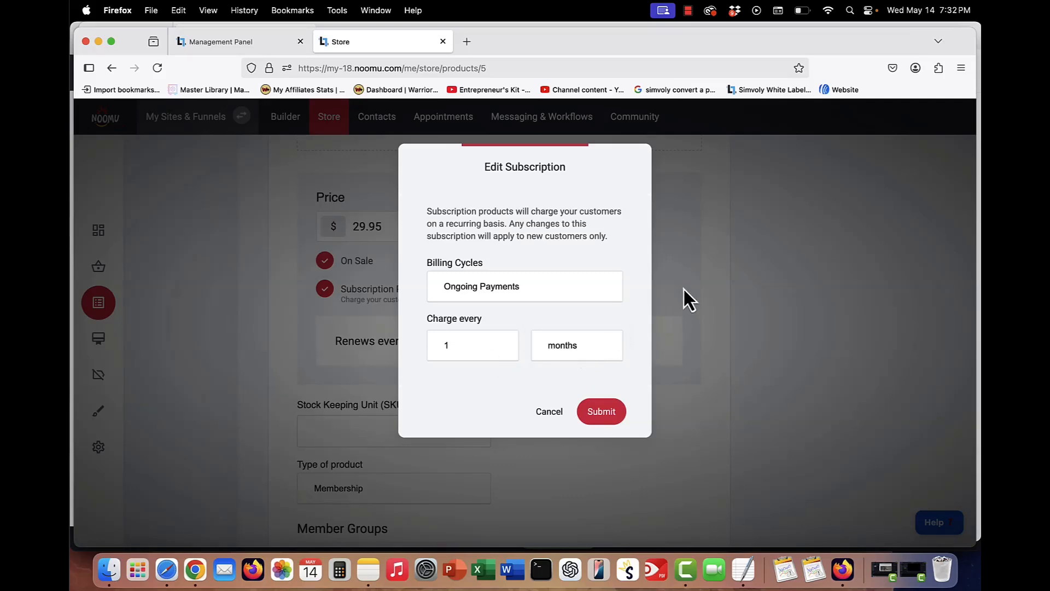
{"action": "left_click", "coordinate": [551, 416]}
- Review the product's type and member groups, then return to the website Builder
{"action": "scroll", "coordinate": [632, 317], "scroll_direction": "down", "scroll_amount": 1}
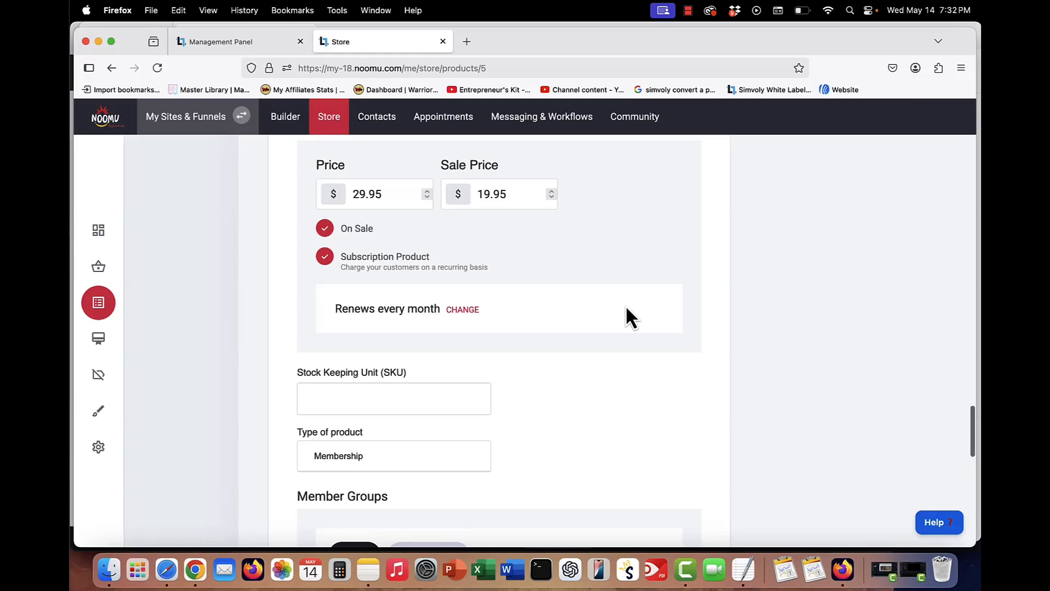
{"action": "scroll", "coordinate": [627, 315], "scroll_direction": "down", "scroll_amount": 5}
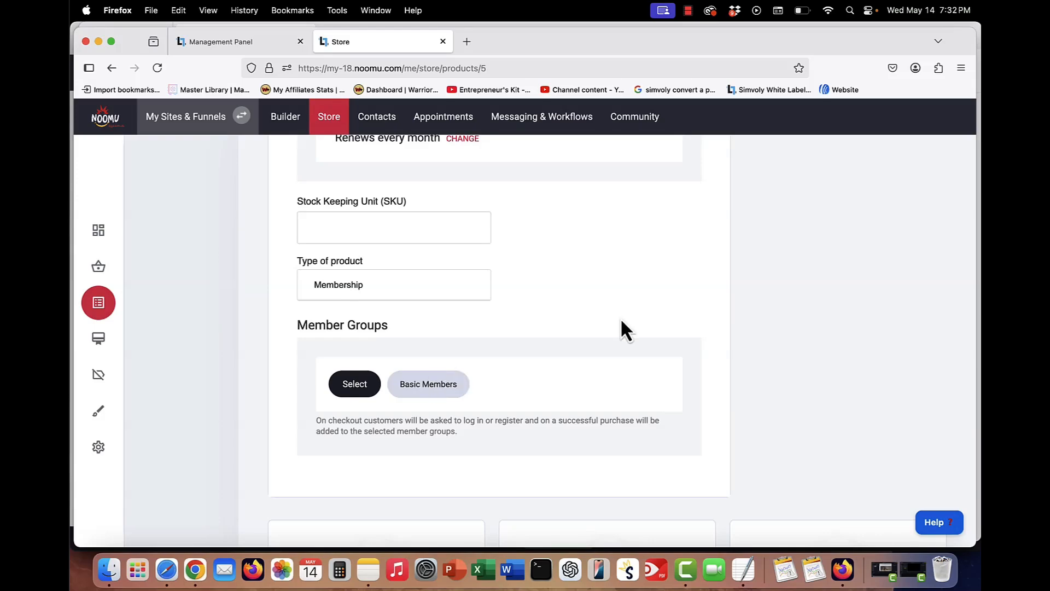
{"action": "scroll", "coordinate": [620, 321], "scroll_direction": "up", "scroll_amount": 15}
{"action": "scroll", "coordinate": [625, 329], "scroll_direction": "up", "scroll_amount": 15}
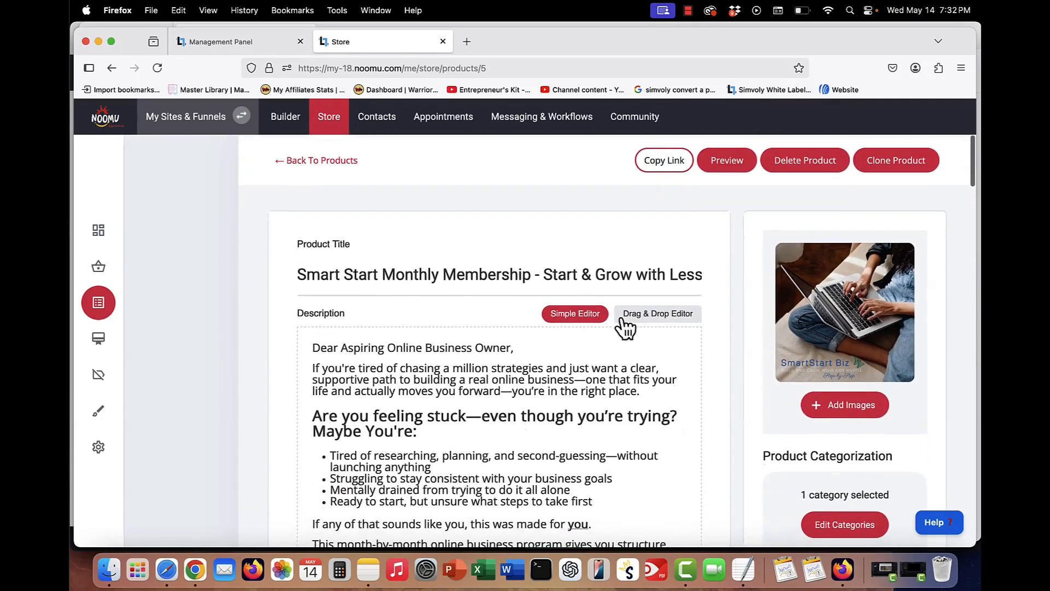
{"action": "left_click", "coordinate": [286, 127]}
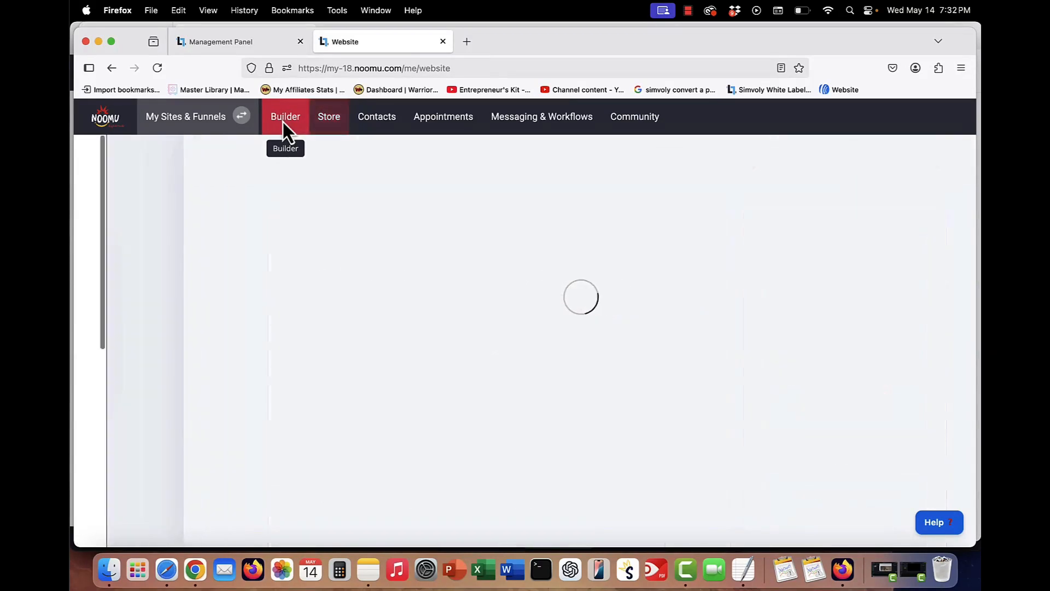
- Open the pages list and expand the Members Area Pages group
{"action": "left_click", "coordinate": [110, 256]}
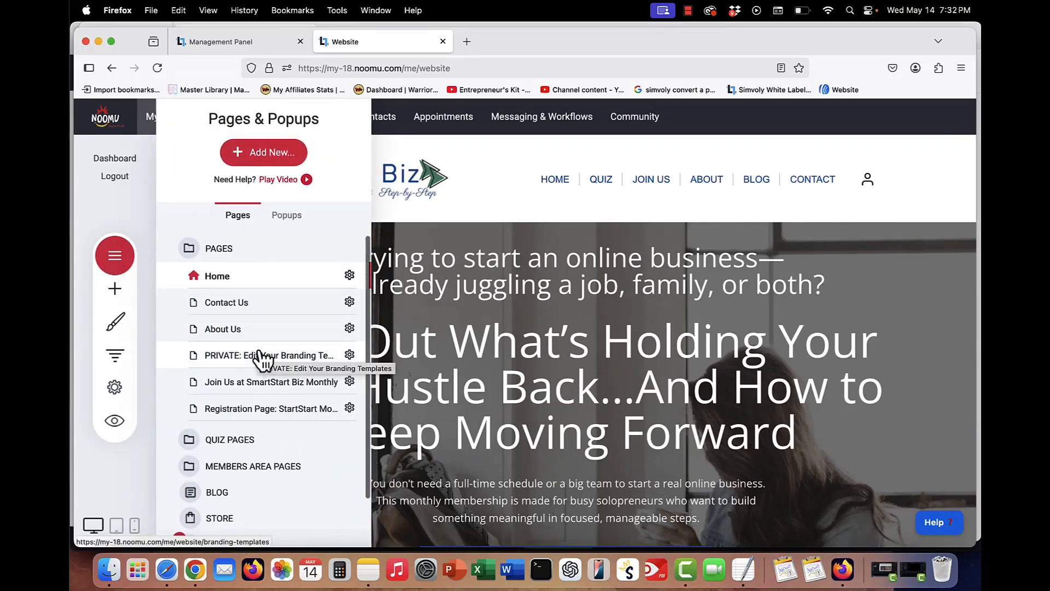
{"action": "scroll", "coordinate": [243, 333], "scroll_direction": "down", "scroll_amount": 1}
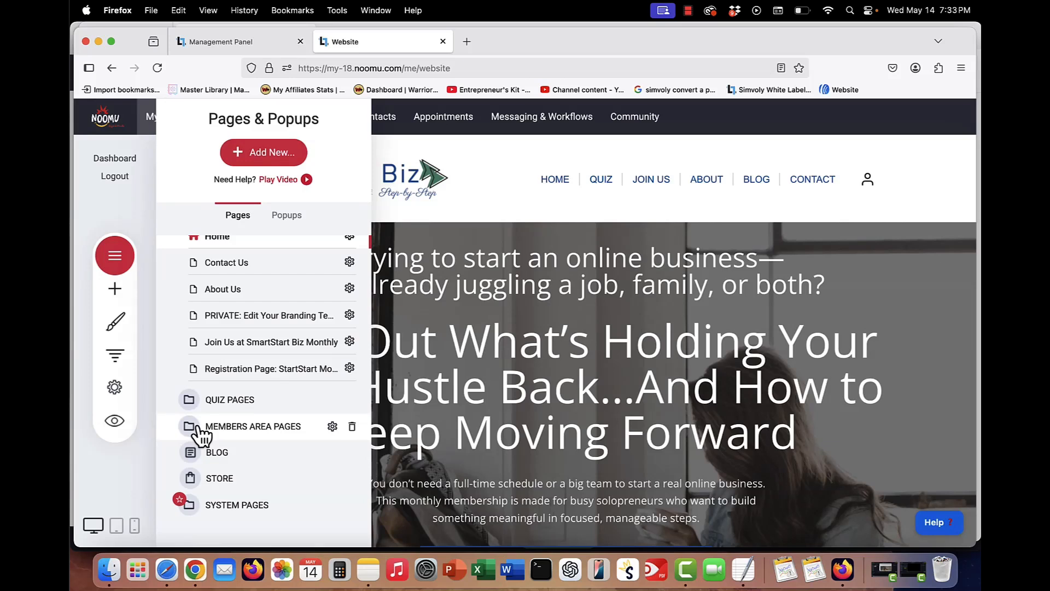
{"action": "left_click", "coordinate": [200, 429]}
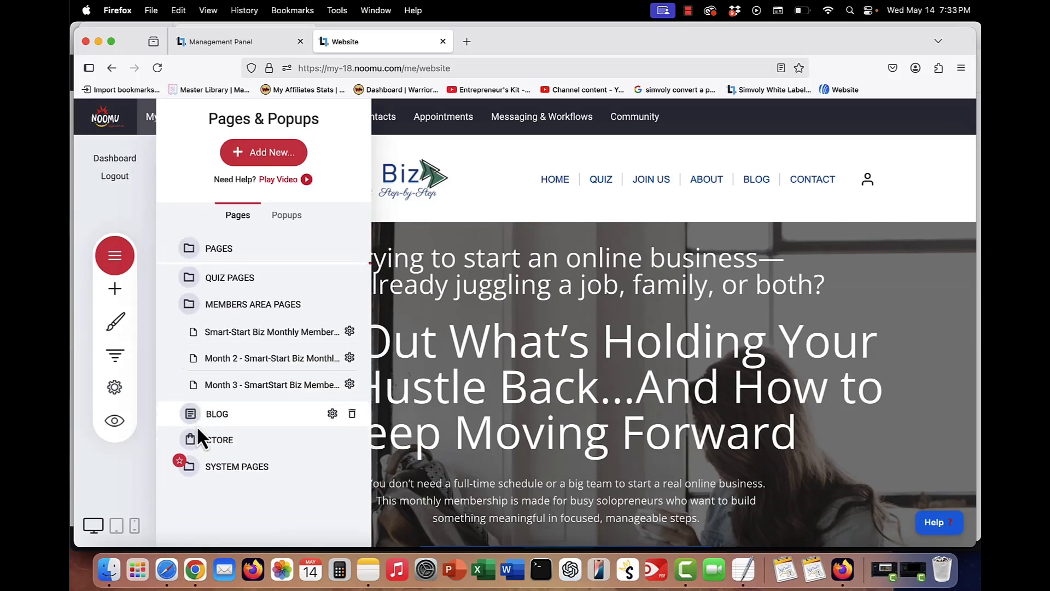
- Open the Smart-Start Biz Monthly Members Area page settings and choose Members Only page access
{"action": "left_click", "coordinate": [350, 328]}
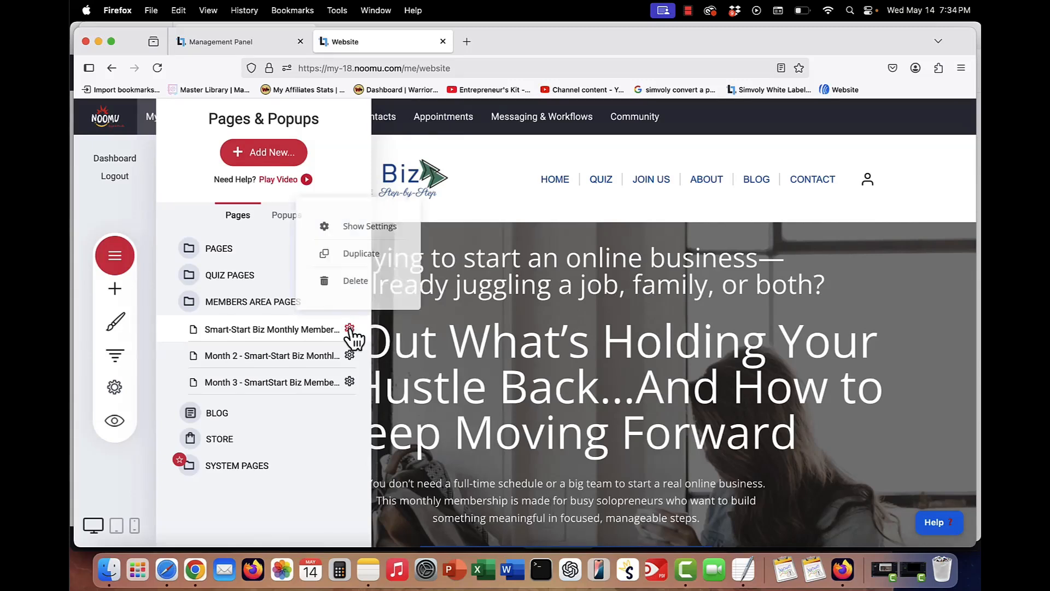
{"action": "left_click", "coordinate": [391, 230]}
{"action": "scroll", "coordinate": [498, 325], "scroll_direction": "down", "scroll_amount": 1}
{"action": "scroll", "coordinate": [497, 326], "scroll_direction": "down", "scroll_amount": 2}
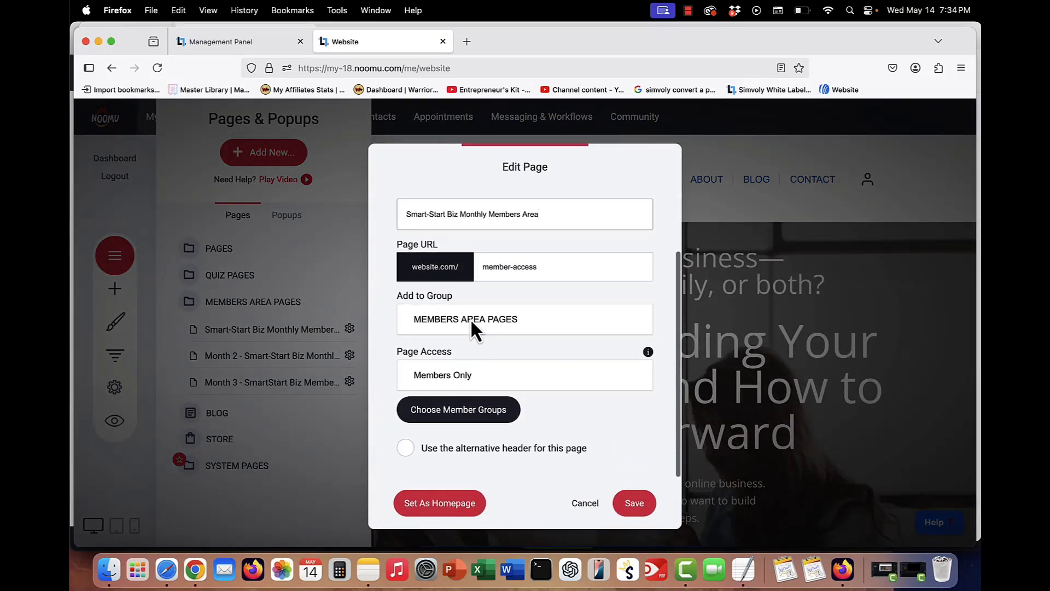
{"action": "left_click", "coordinate": [459, 376]}
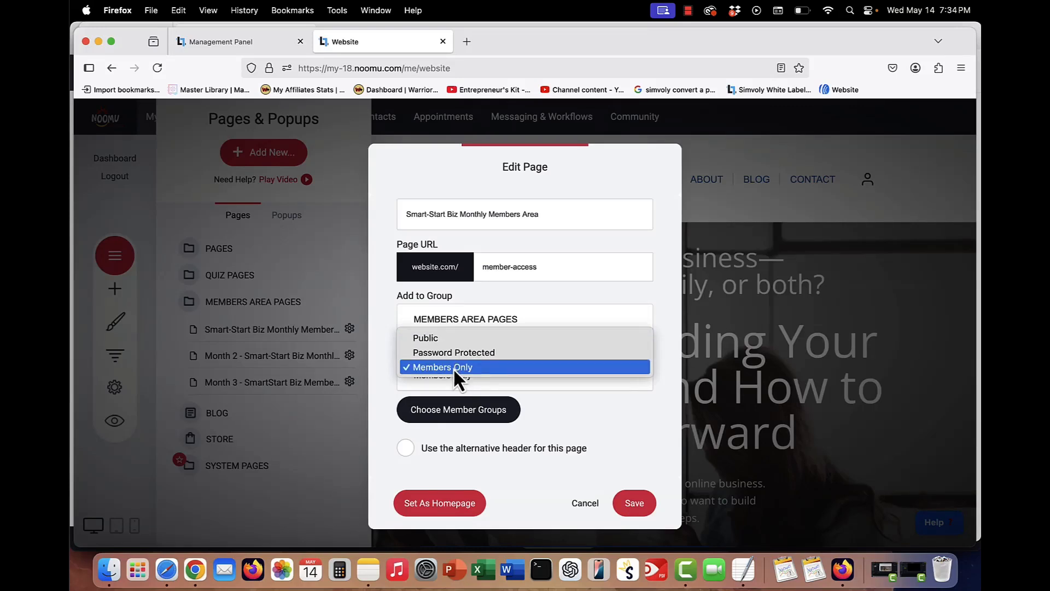
{"action": "left_click", "coordinate": [452, 369]}
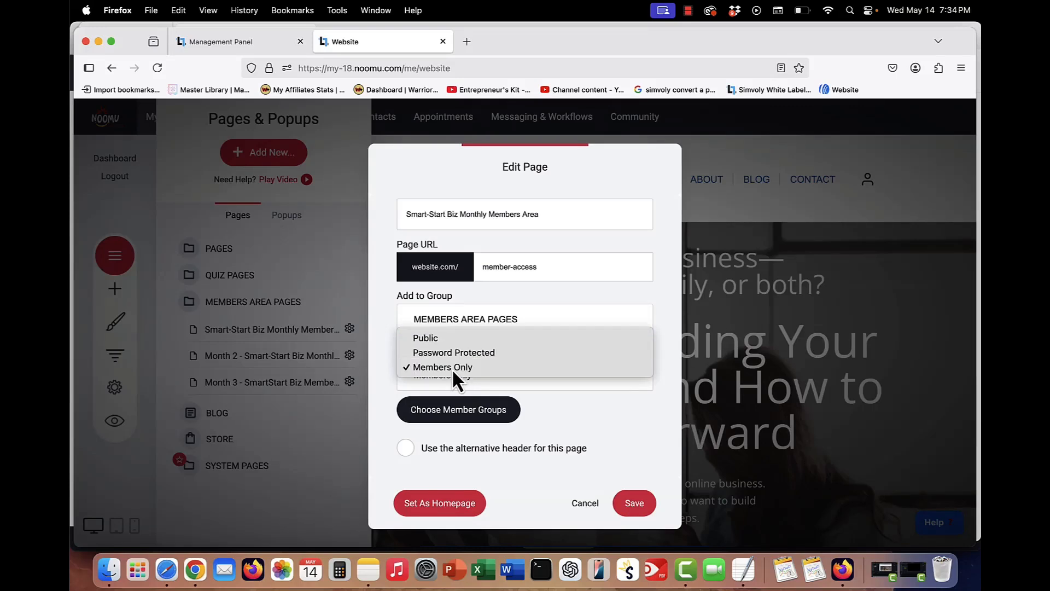
- Confirm Basic Members as the page's member group and save the page settings
{"action": "left_click", "coordinate": [461, 414]}
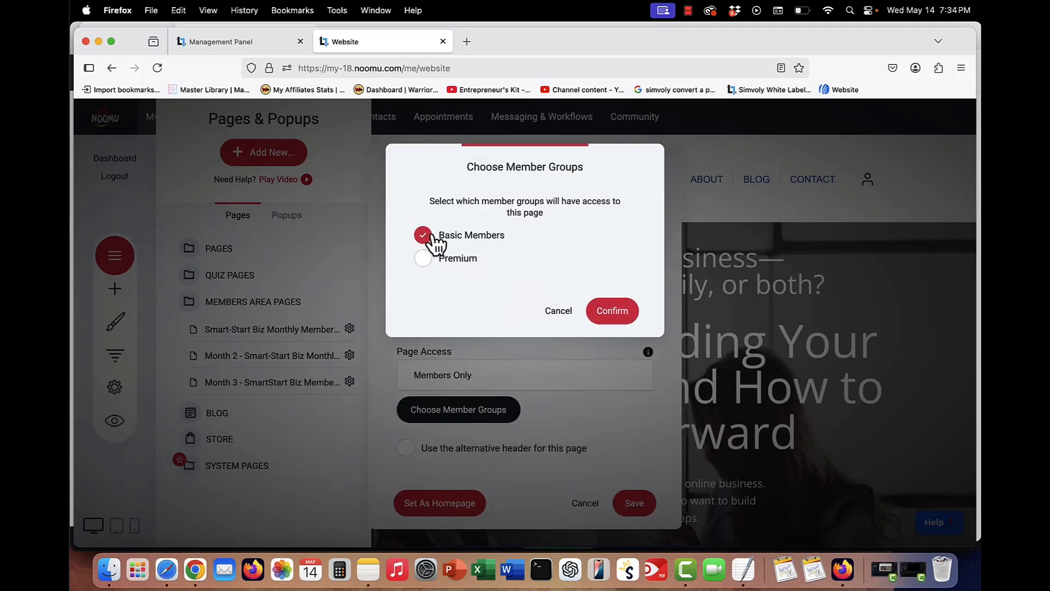
{"action": "left_click", "coordinate": [615, 311]}
{"action": "left_click", "coordinate": [521, 454]}
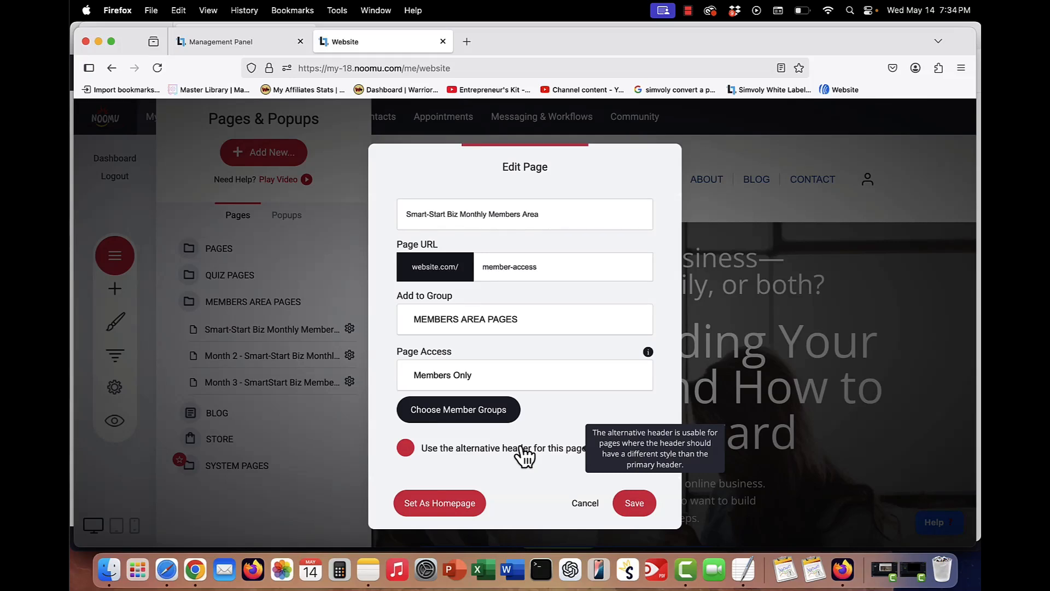
{"action": "left_click", "coordinate": [522, 454]}
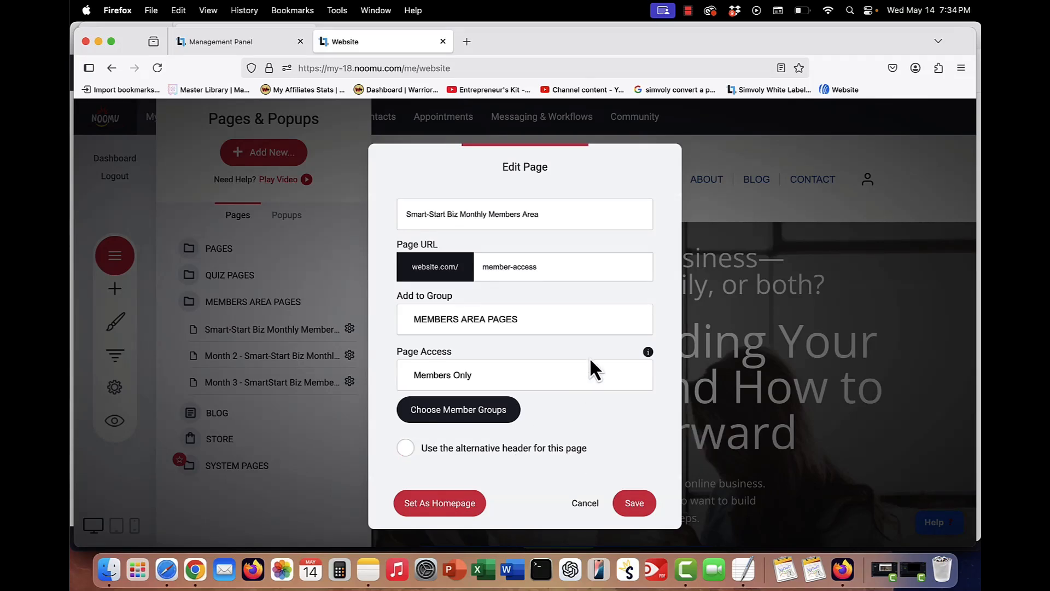
{"action": "left_click", "coordinate": [634, 517]}
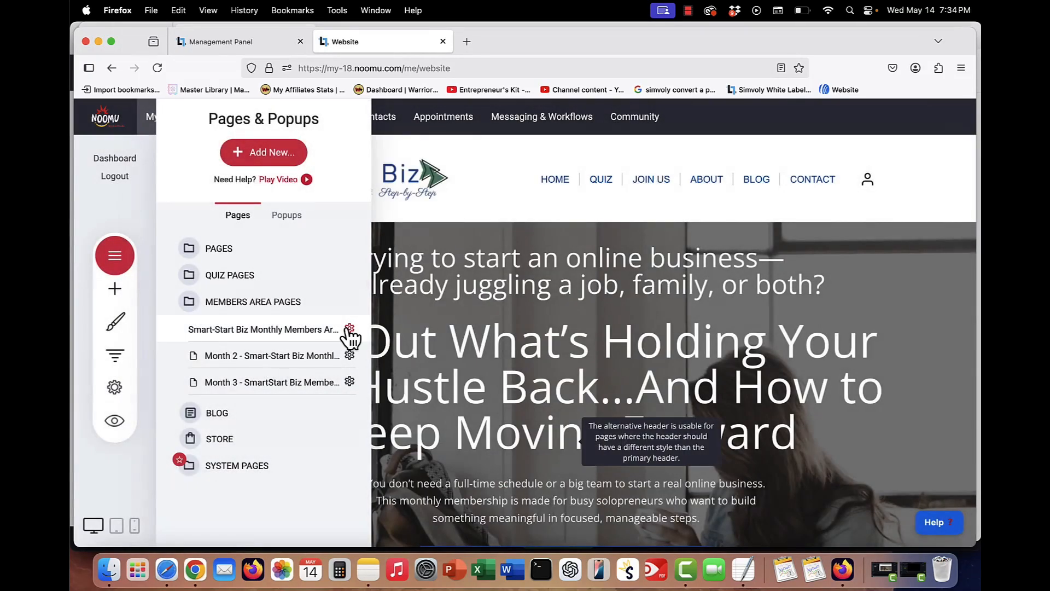
- Open the Smart-Start Biz Monthly Members Area page and scroll through its content
{"action": "left_click", "coordinate": [264, 331]}
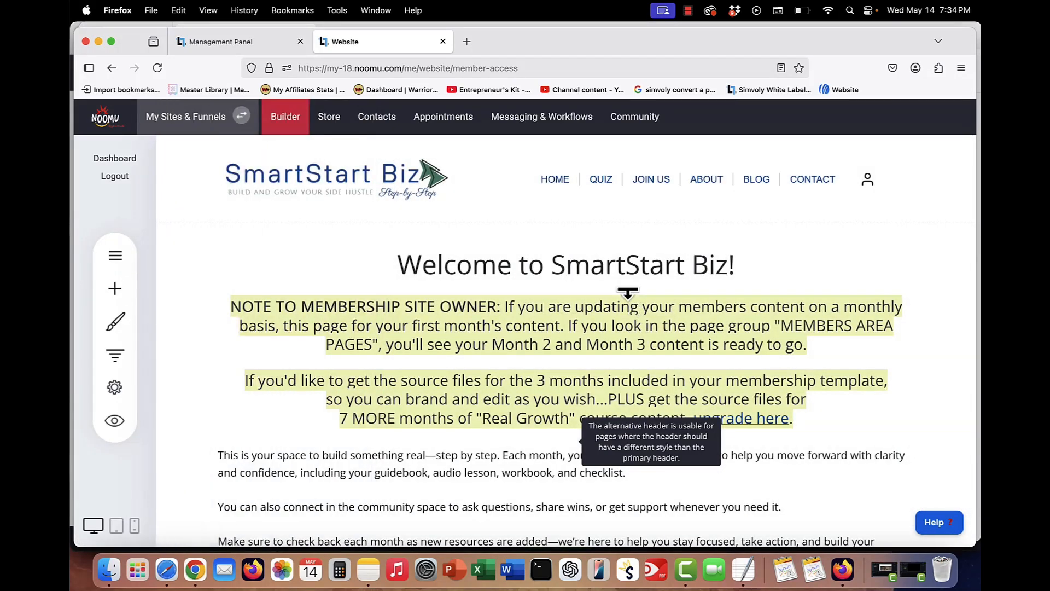
{"action": "scroll", "coordinate": [629, 295], "scroll_direction": "down", "scroll_amount": 5}
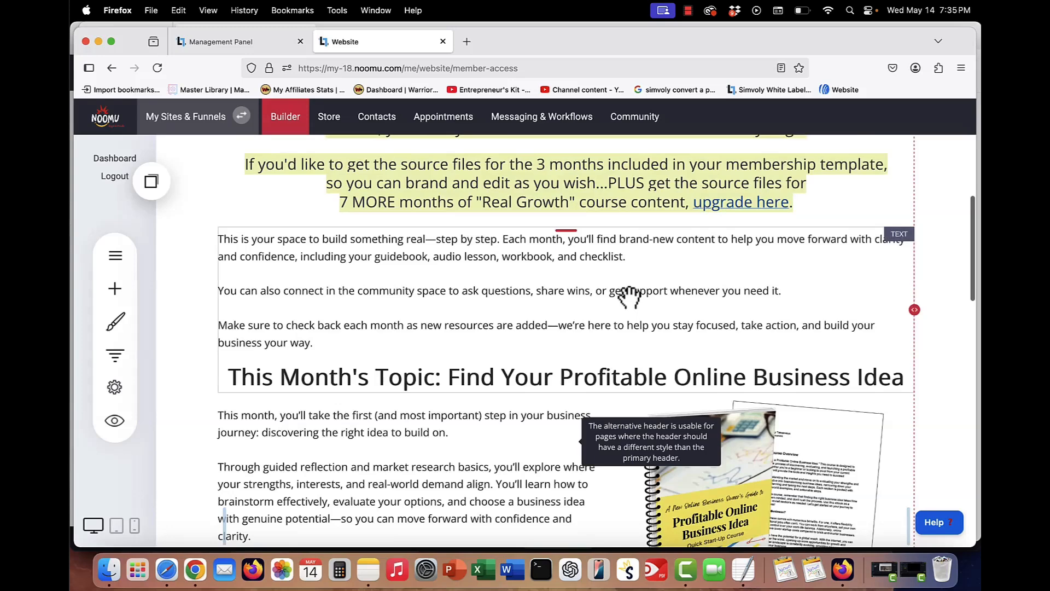
{"action": "scroll", "coordinate": [629, 298], "scroll_direction": "down", "scroll_amount": 1}
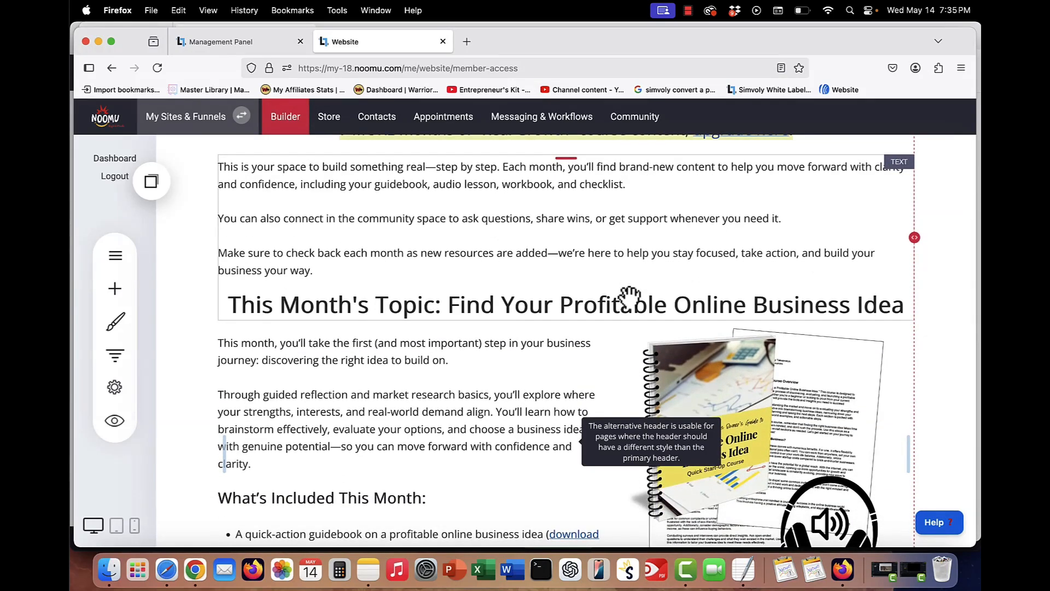
{"action": "scroll", "coordinate": [629, 298], "scroll_direction": "down", "scroll_amount": 3}
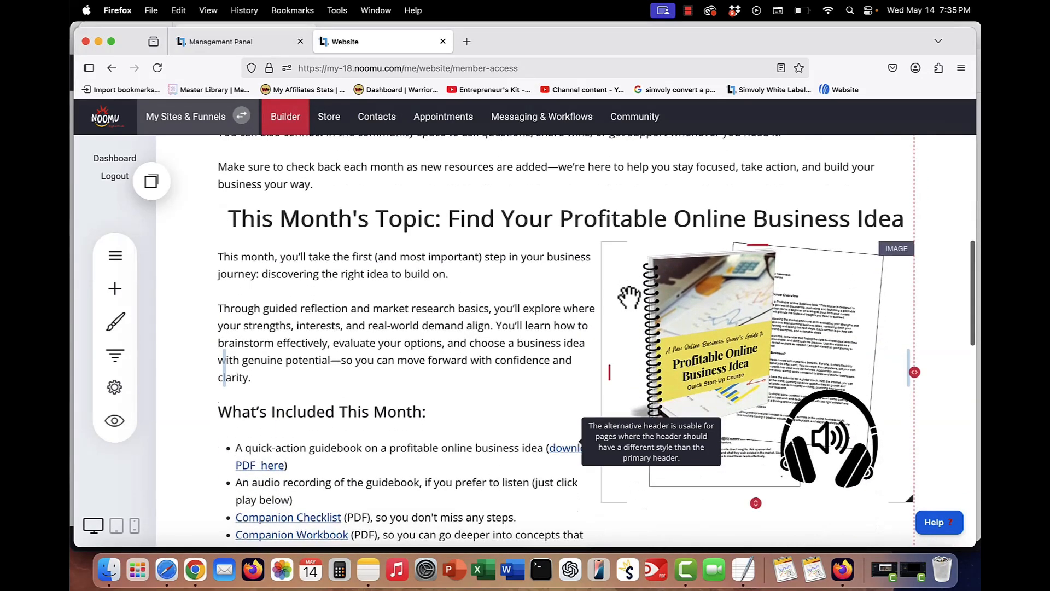
{"action": "scroll", "coordinate": [629, 297], "scroll_direction": "down", "scroll_amount": 5}
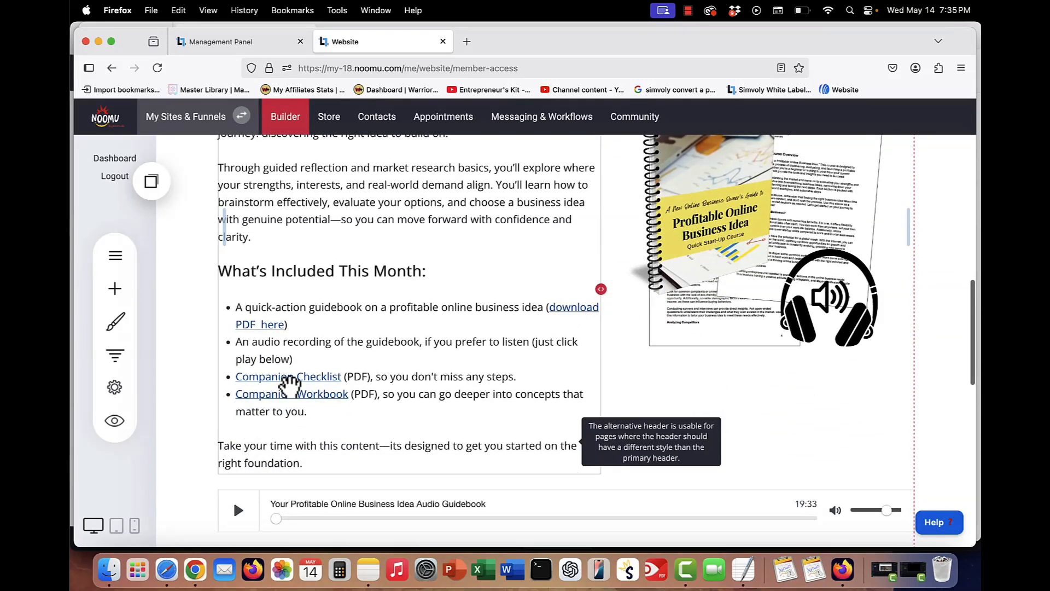
{"action": "scroll", "coordinate": [268, 394], "scroll_direction": "down", "scroll_amount": 4}
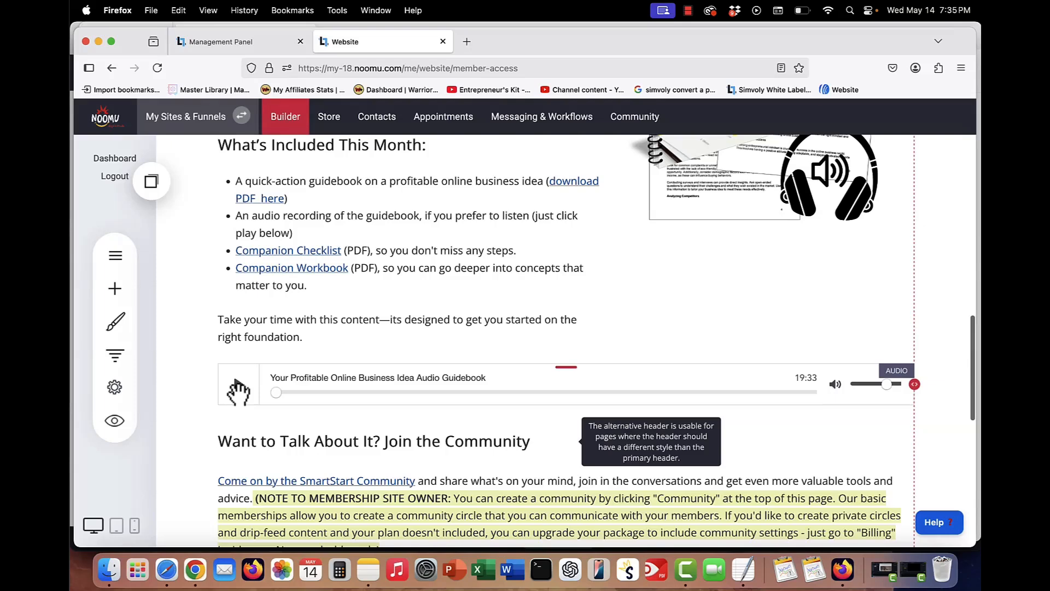
{"action": "scroll", "coordinate": [238, 391], "scroll_direction": "down", "scroll_amount": 4}
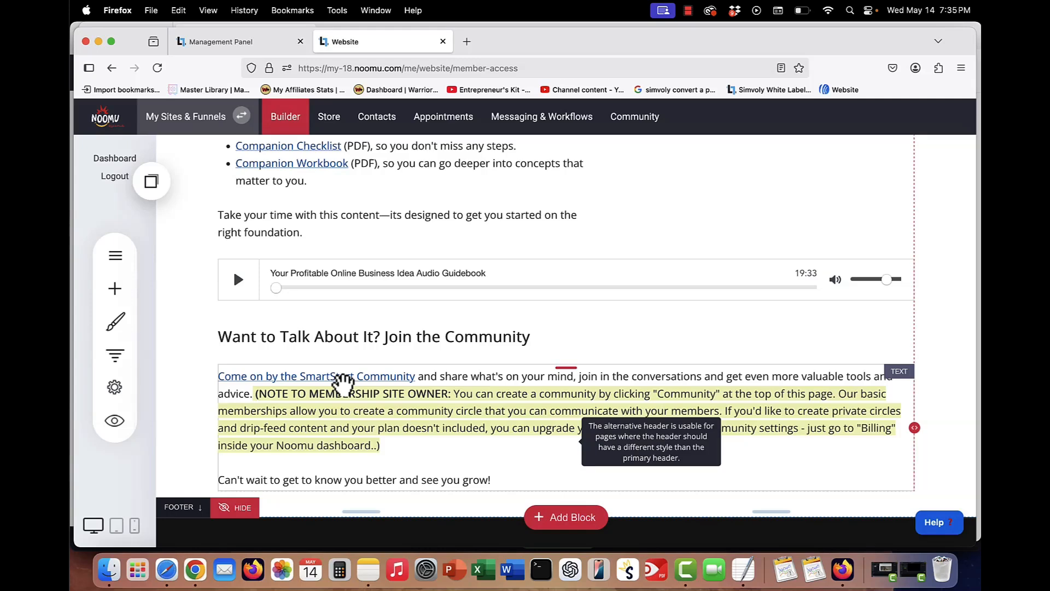
{"action": "scroll", "coordinate": [451, 378], "scroll_direction": "up", "scroll_amount": 1}
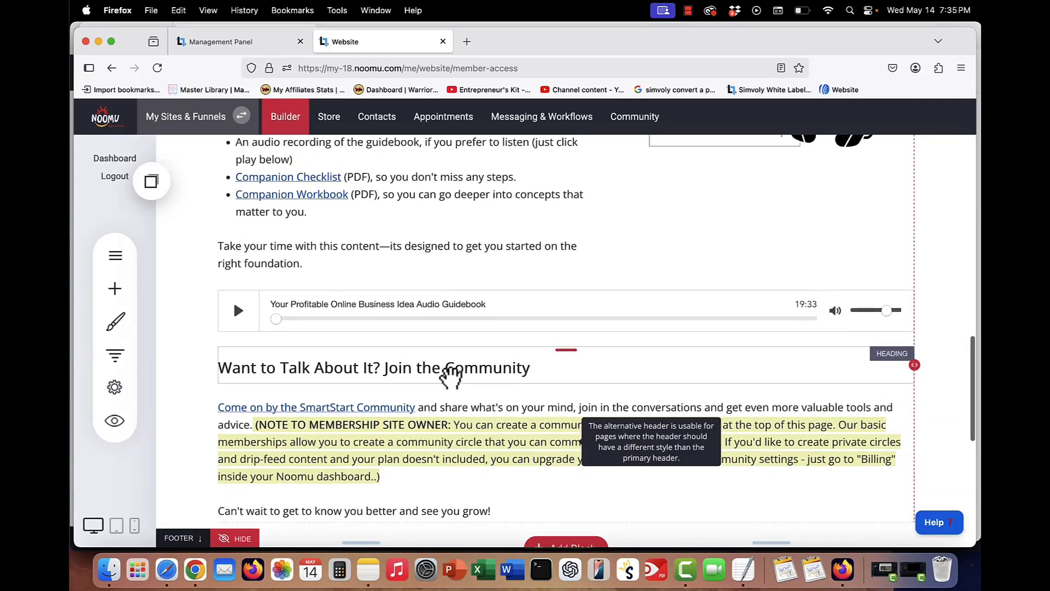
{"action": "scroll", "coordinate": [451, 378], "scroll_direction": "up", "scroll_amount": 4}
{"action": "scroll", "coordinate": [451, 377], "scroll_direction": "up", "scroll_amount": 20}
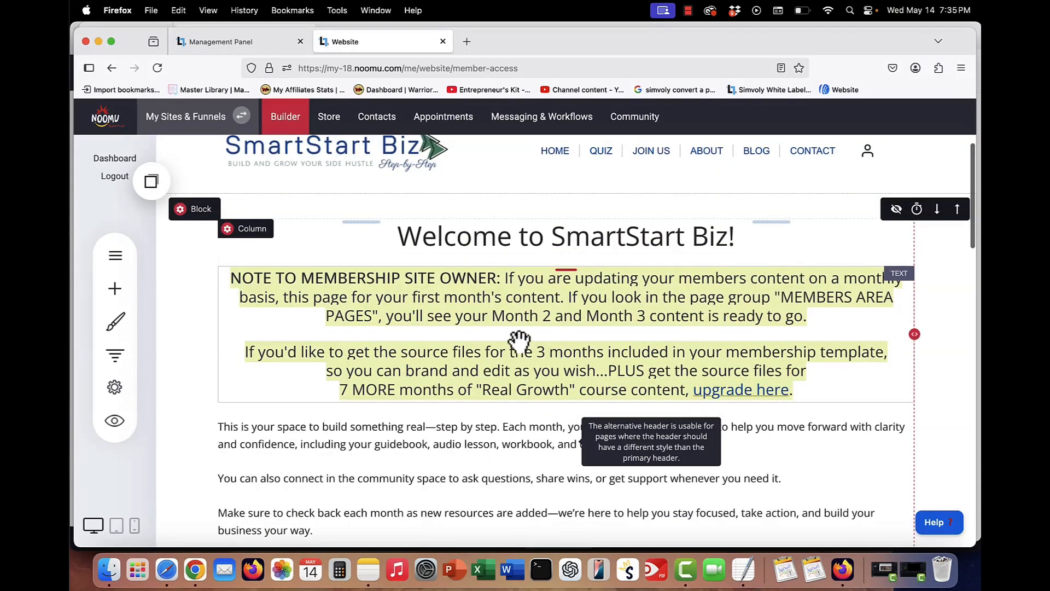
{"action": "scroll", "coordinate": [520, 340], "scroll_direction": "down", "scroll_amount": 1}
{"action": "scroll", "coordinate": [519, 340], "scroll_direction": "down", "scroll_amount": 1}
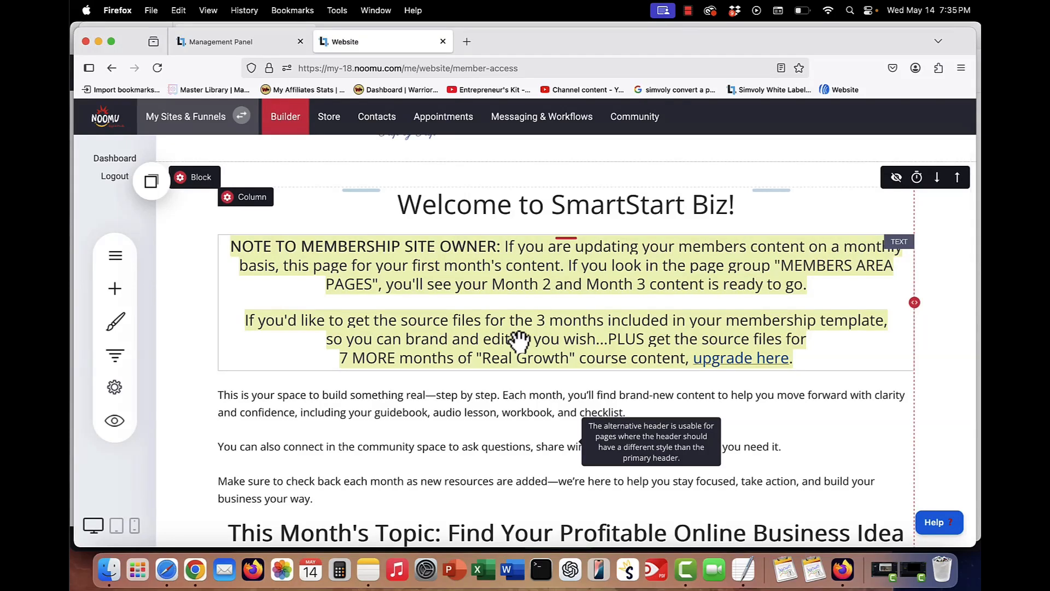
{"action": "scroll", "coordinate": [520, 339], "scroll_direction": "down", "scroll_amount": 5}
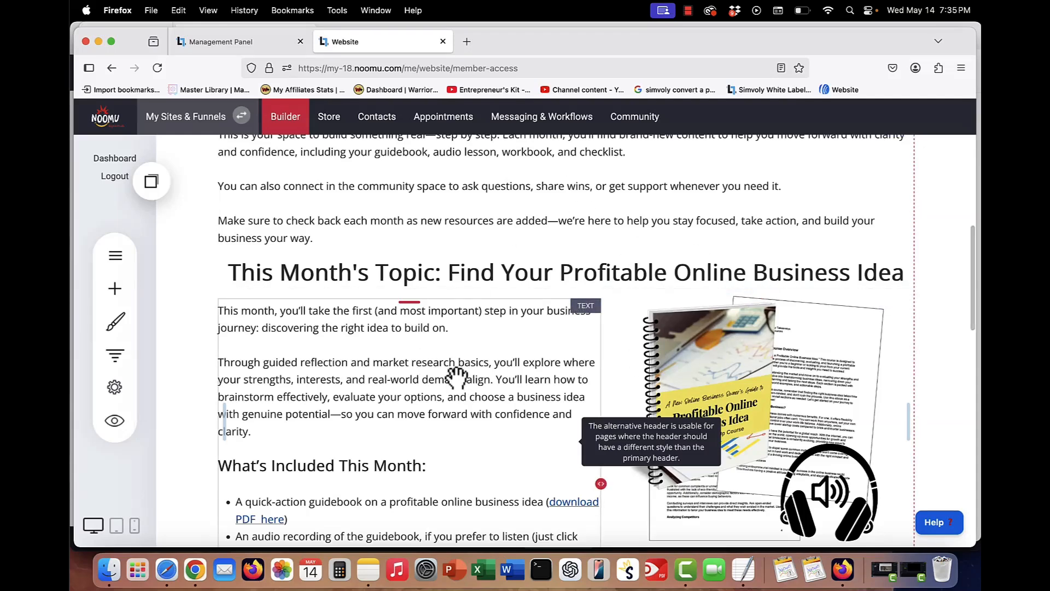
{"action": "scroll", "coordinate": [457, 376], "scroll_direction": "up", "scroll_amount": 1}
{"action": "scroll", "coordinate": [456, 376], "scroll_direction": "down", "scroll_amount": 1}
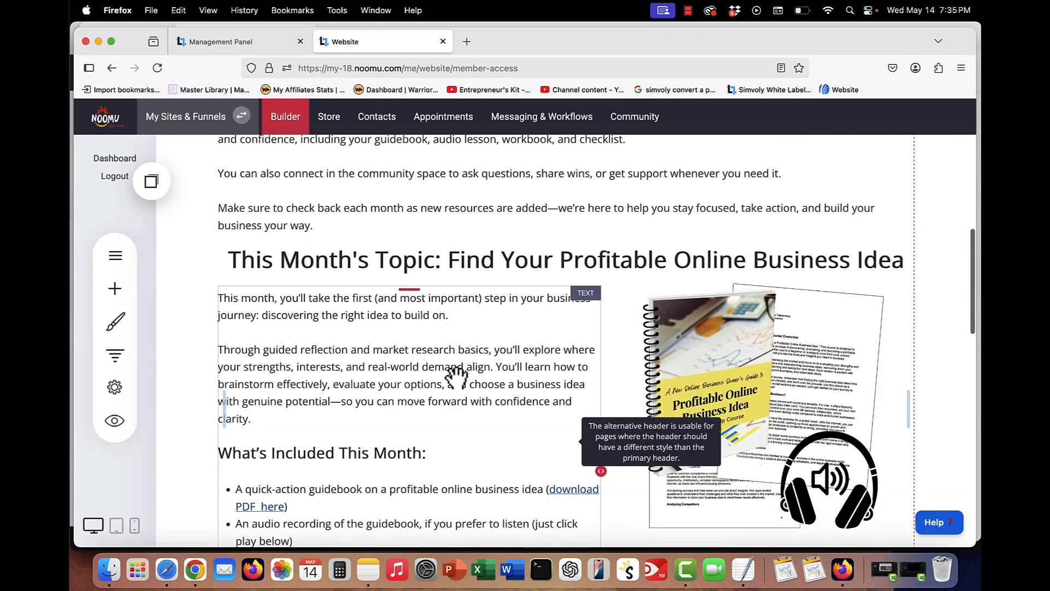
- Open the Month 2 members page's SEO settings, turn off adding it to the sitemap, and save
{"action": "left_click", "coordinate": [114, 257]}
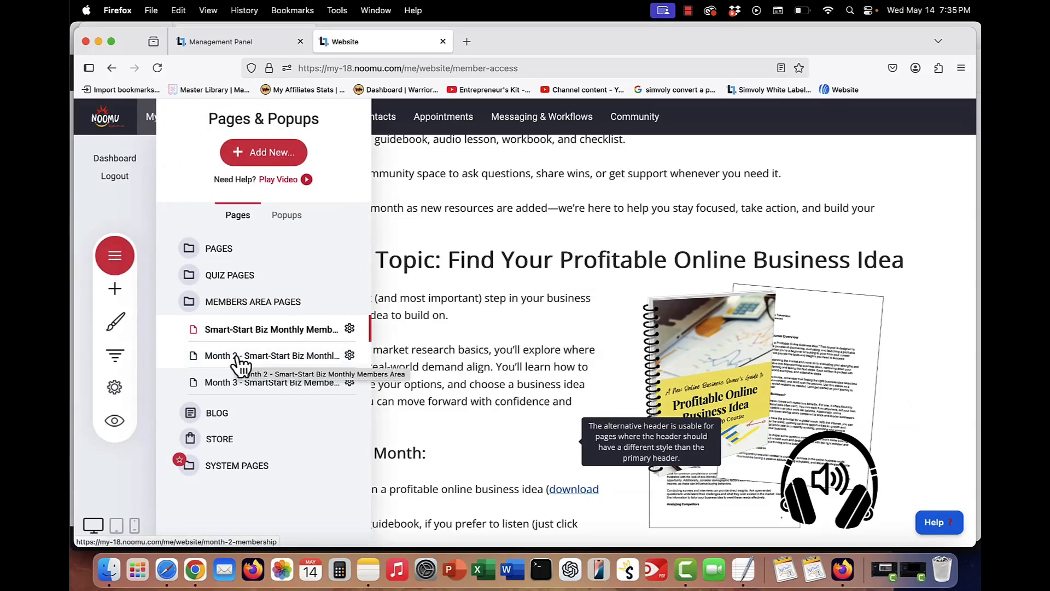
{"action": "left_click", "coordinate": [616, 223]}
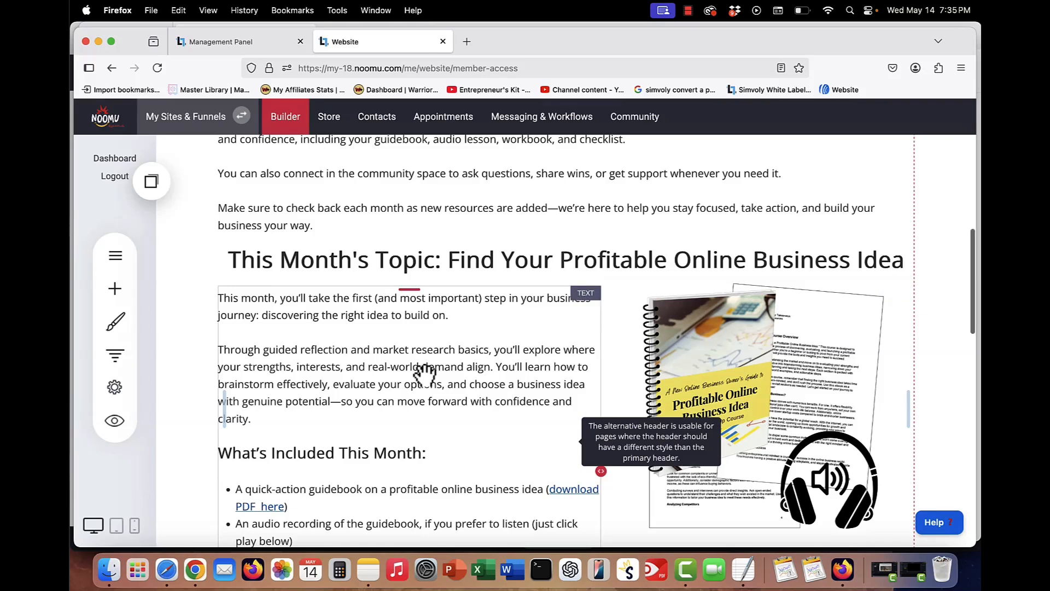
{"action": "left_click", "coordinate": [118, 258]}
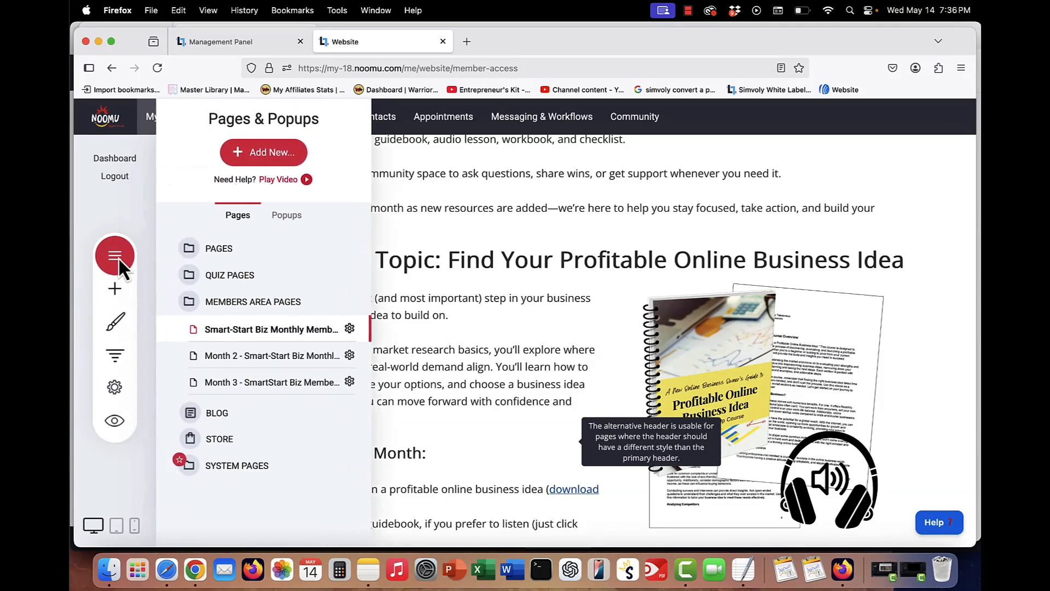
{"action": "left_click", "coordinate": [350, 356]}
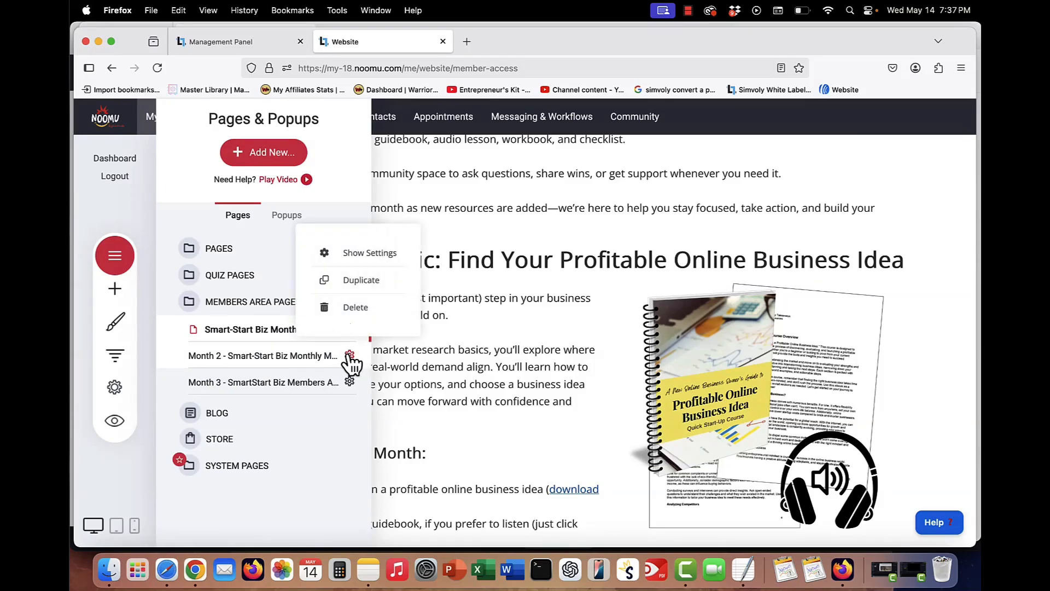
{"action": "left_click", "coordinate": [375, 258]}
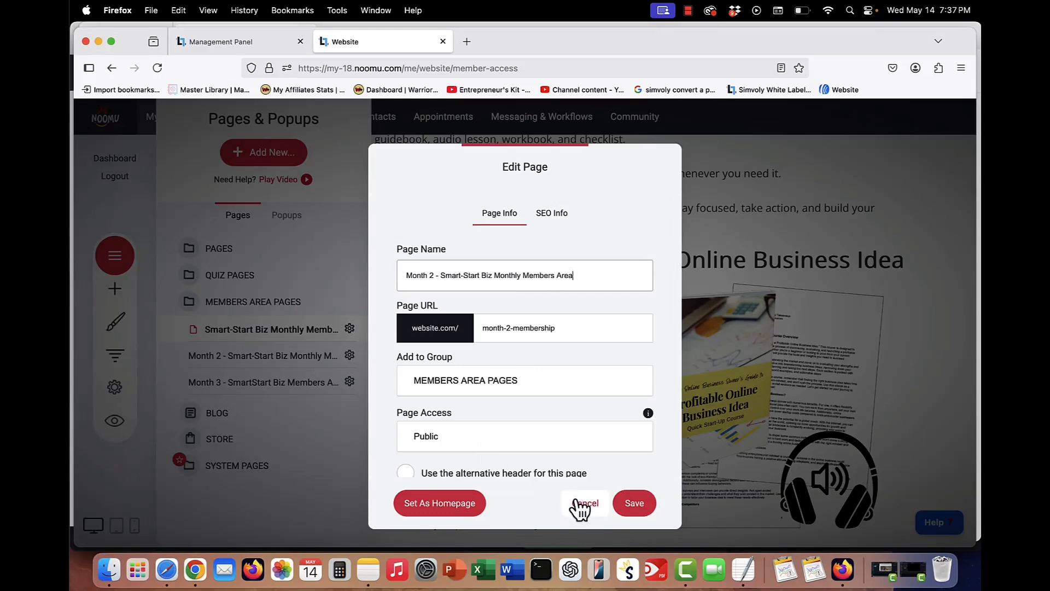
{"action": "left_click", "coordinate": [550, 214]}
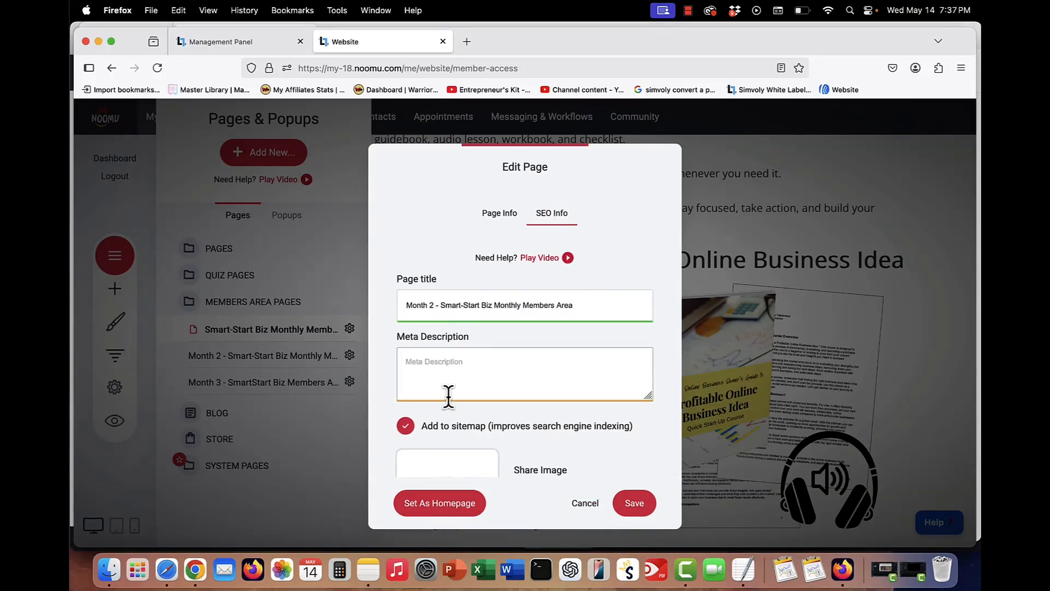
{"action": "left_click", "coordinate": [405, 426]}
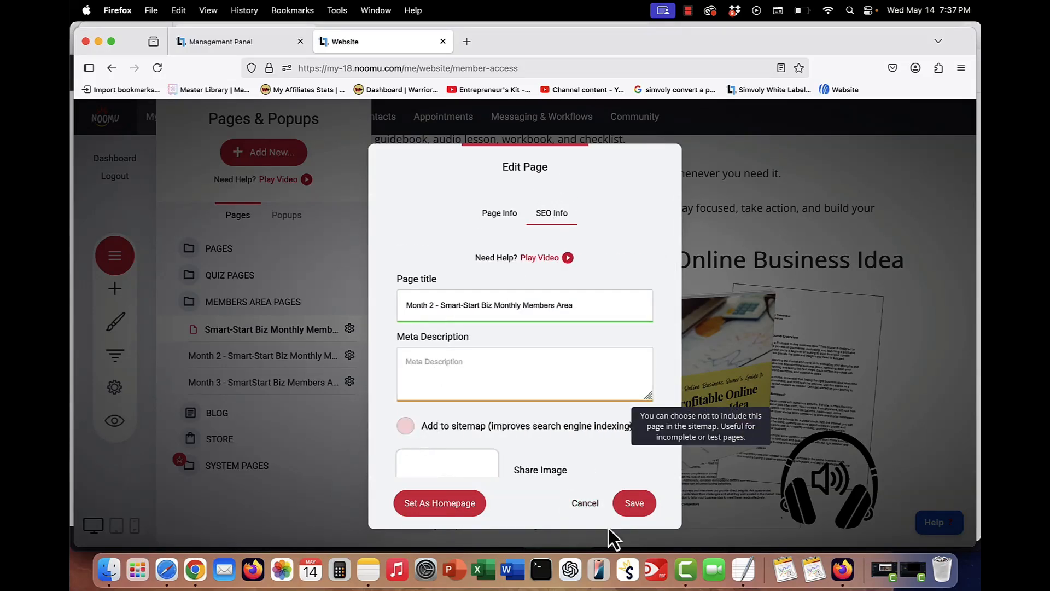
{"action": "left_click", "coordinate": [633, 503]}
- Open the Month 3 members page's settings and view its SEO info before closing the pages list
{"action": "left_click", "coordinate": [350, 381]}
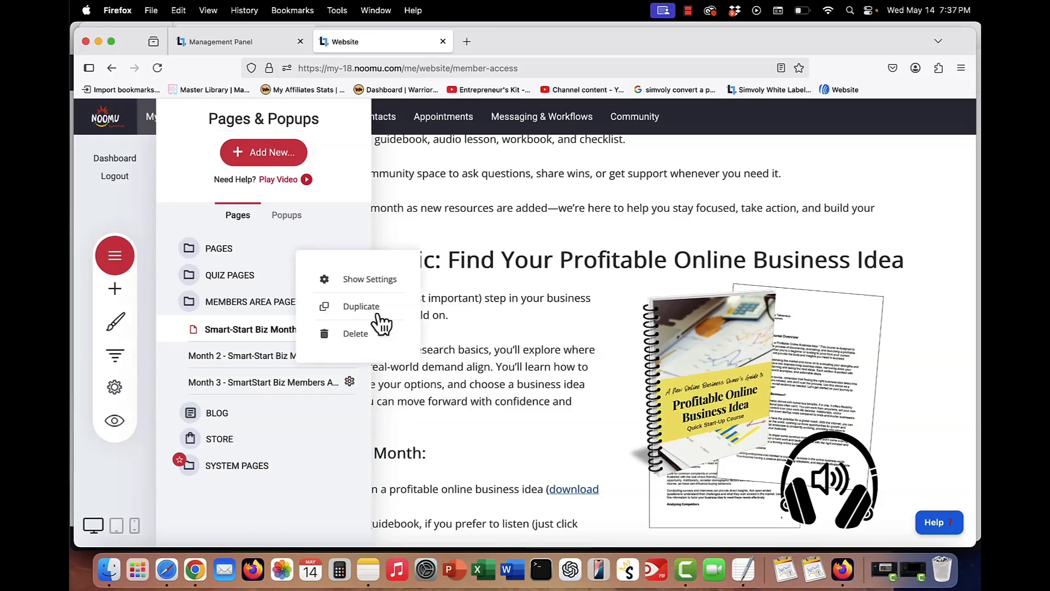
{"action": "left_click", "coordinate": [378, 280]}
{"action": "left_click", "coordinate": [553, 222]}
{"action": "left_click", "coordinate": [323, 384]}
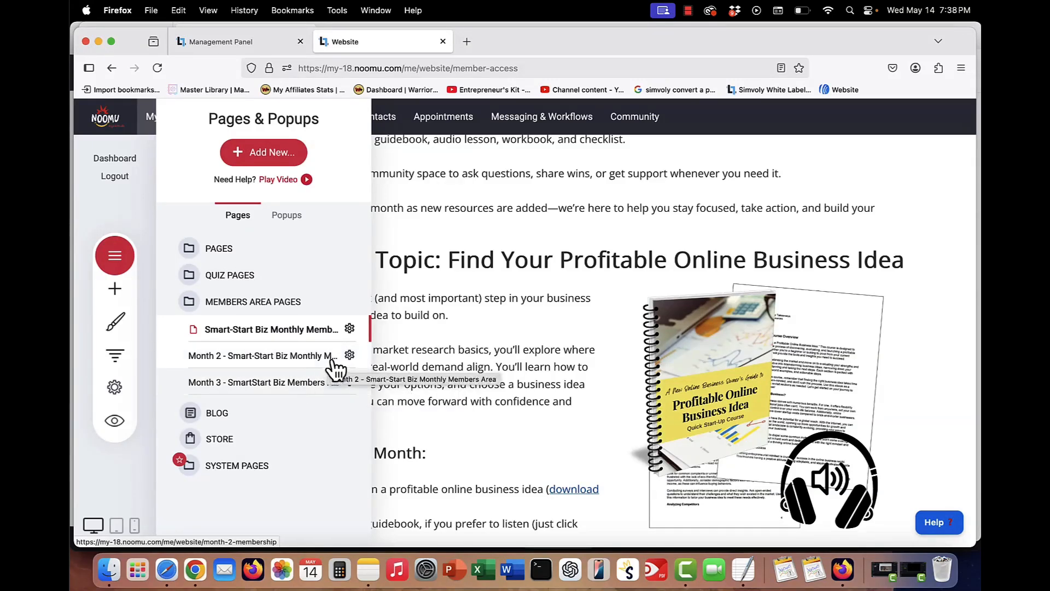
{"action": "left_click", "coordinate": [448, 326]}
{"action": "scroll", "coordinate": [449, 328], "scroll_direction": "up", "scroll_amount": 5}
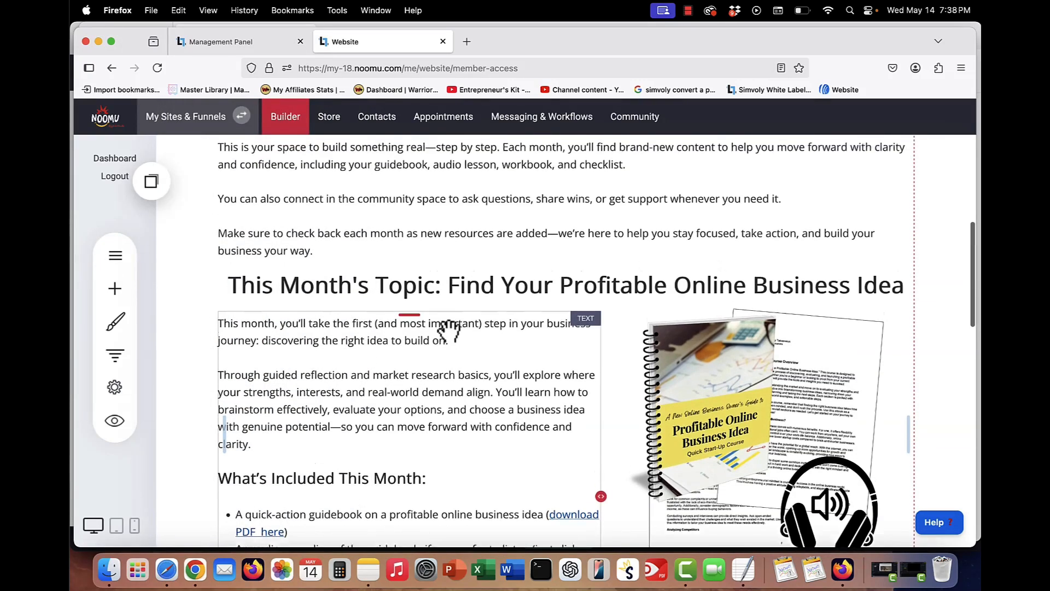
{"action": "scroll", "coordinate": [448, 328], "scroll_direction": "up", "scroll_amount": 2}
{"action": "scroll", "coordinate": [448, 328], "scroll_direction": "up", "scroll_amount": 2}
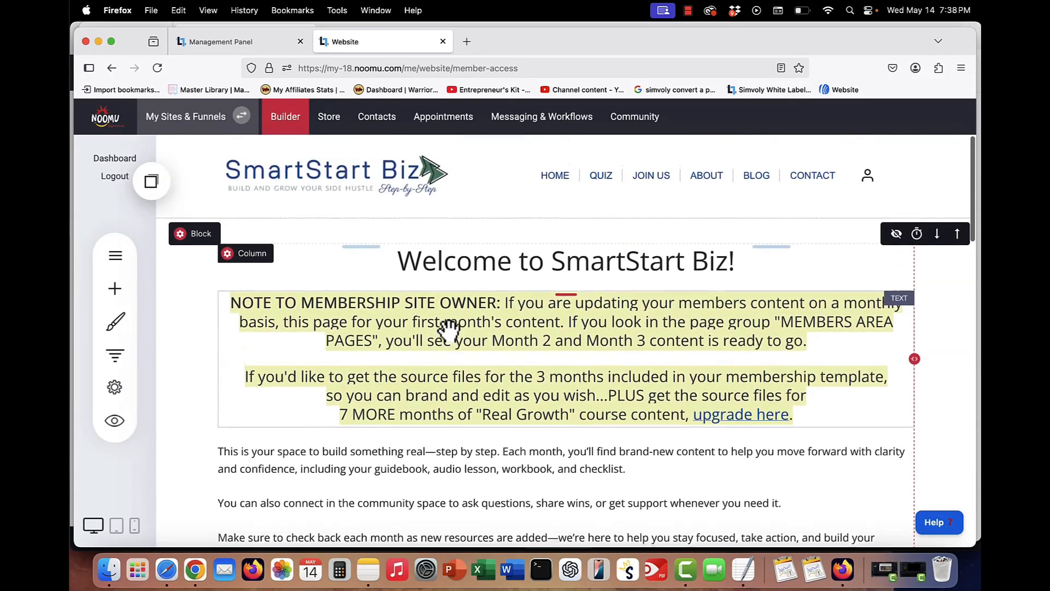
{"action": "scroll", "coordinate": [449, 328], "scroll_direction": "down", "scroll_amount": 3}
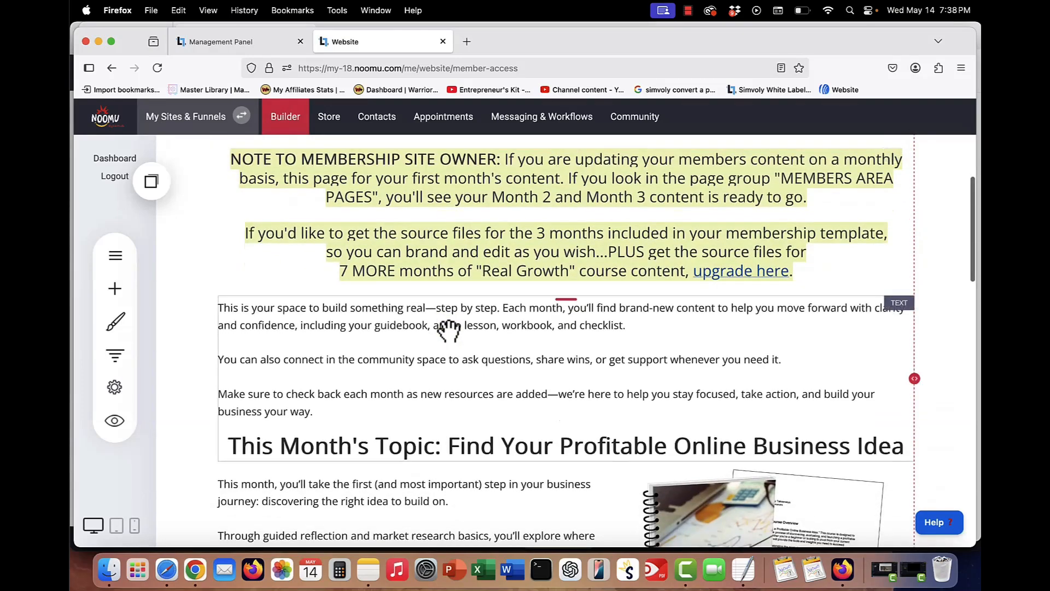
- Scroll through the members area page's content down to its community section
{"action": "scroll", "coordinate": [449, 328], "scroll_direction": "up", "scroll_amount": 3}
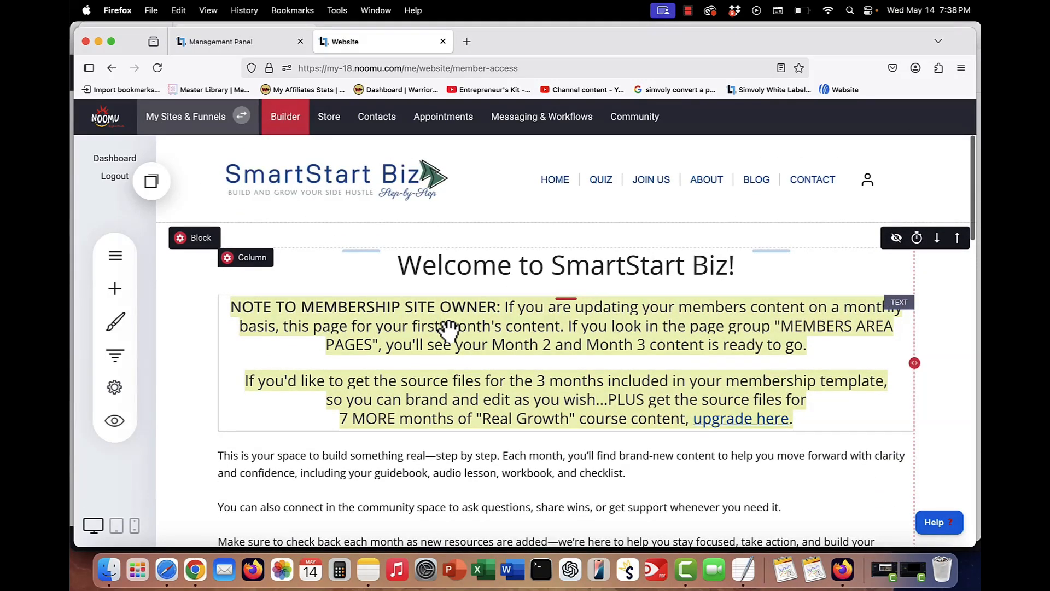
{"action": "scroll", "coordinate": [449, 328], "scroll_direction": "down", "scroll_amount": 15}
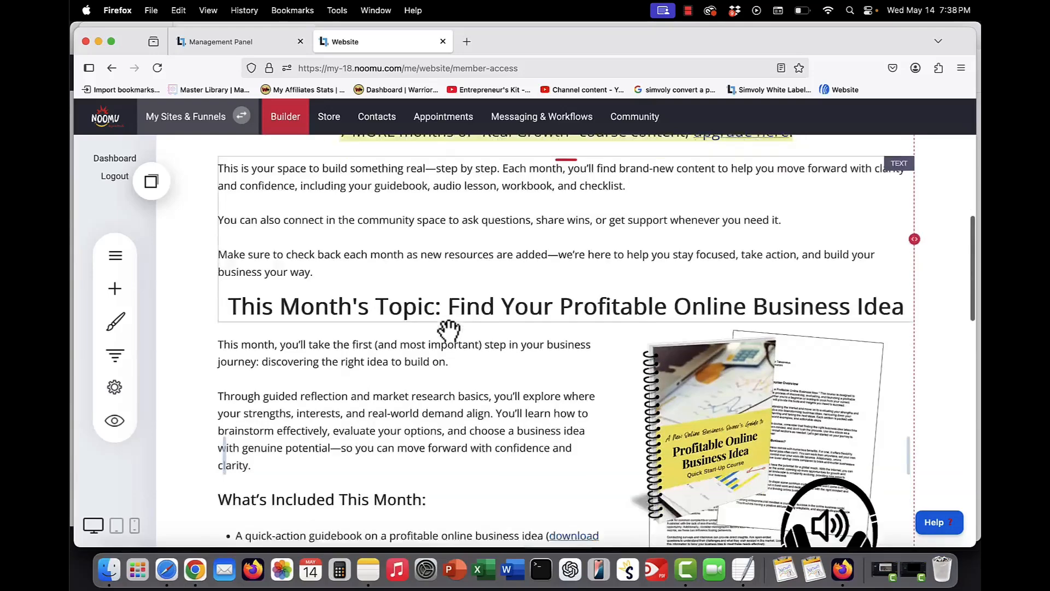
{"action": "scroll", "coordinate": [448, 329], "scroll_direction": "down", "scroll_amount": 1}
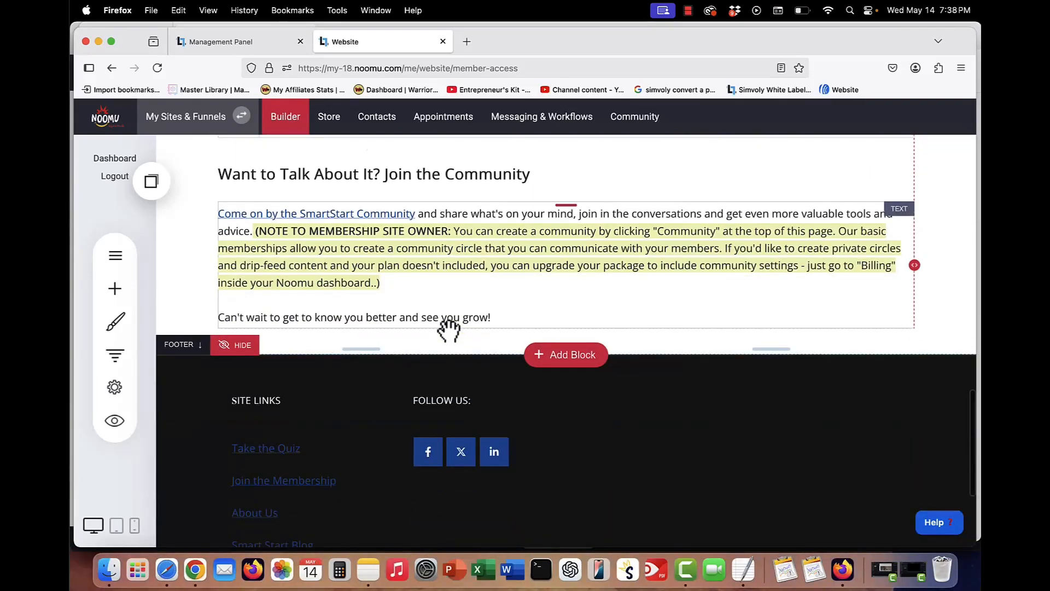
{"action": "scroll", "coordinate": [448, 330], "scroll_direction": "up", "scroll_amount": 1}
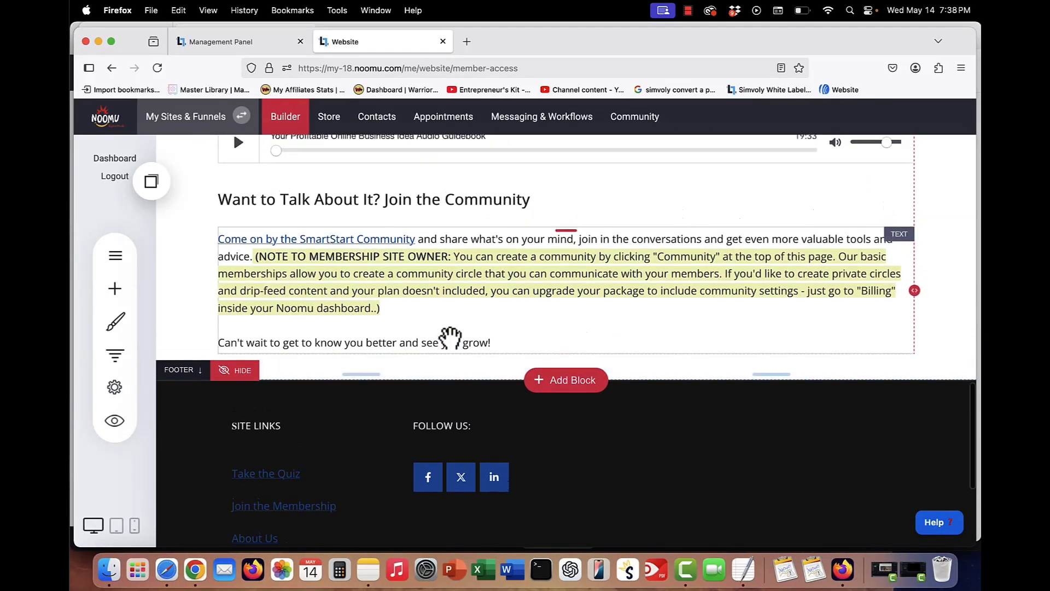
{"action": "scroll", "coordinate": [449, 337], "scroll_direction": "up", "scroll_amount": 1}
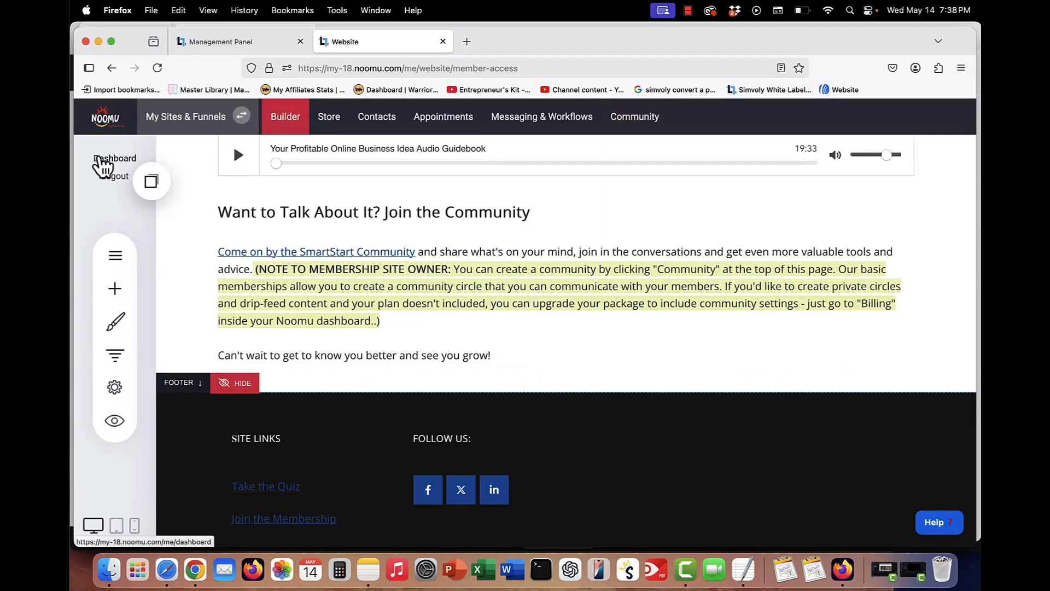
- Open the Community section's Circles list
{"action": "left_click", "coordinate": [104, 160]}
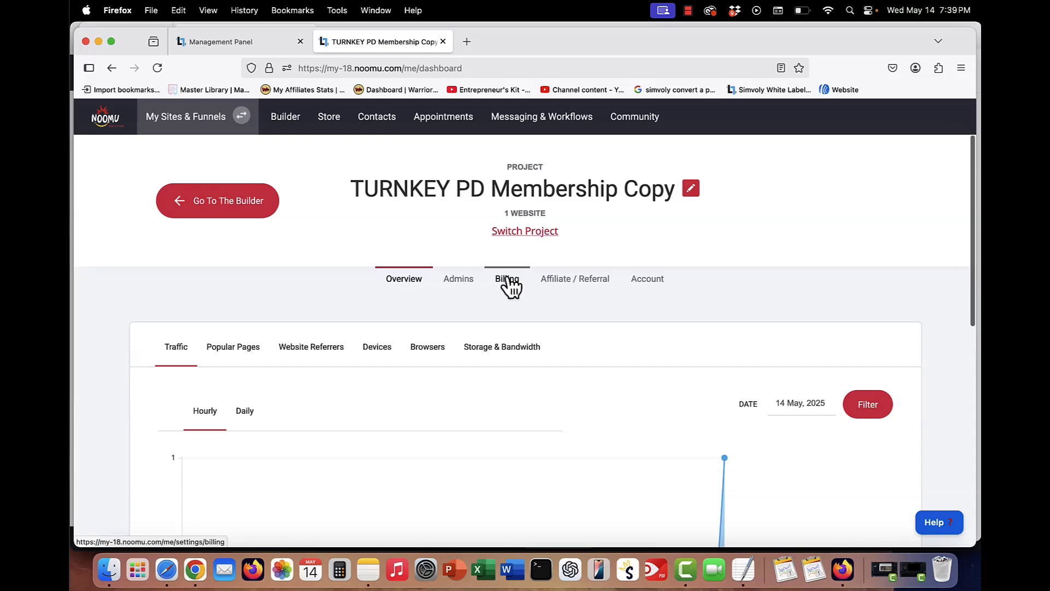
{"action": "left_click", "coordinate": [111, 67]}
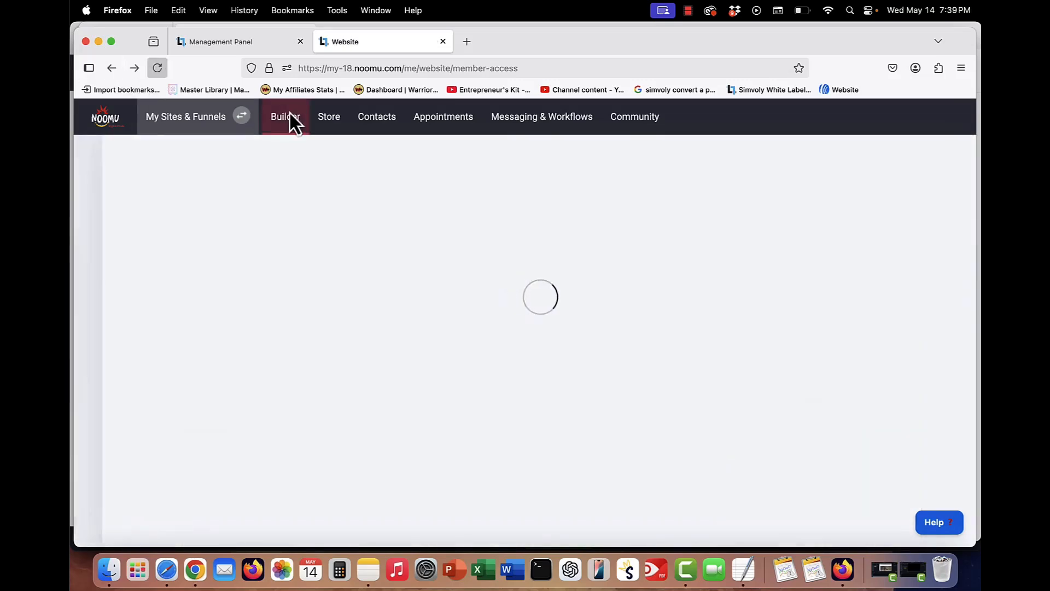
{"action": "left_click", "coordinate": [647, 120]}
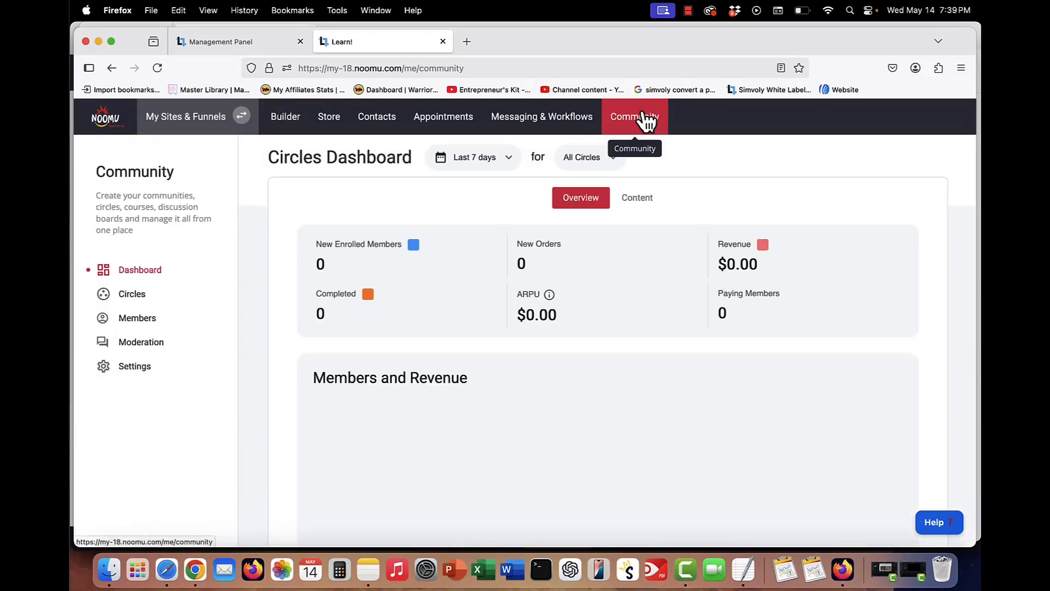
{"action": "left_click", "coordinate": [143, 298]}
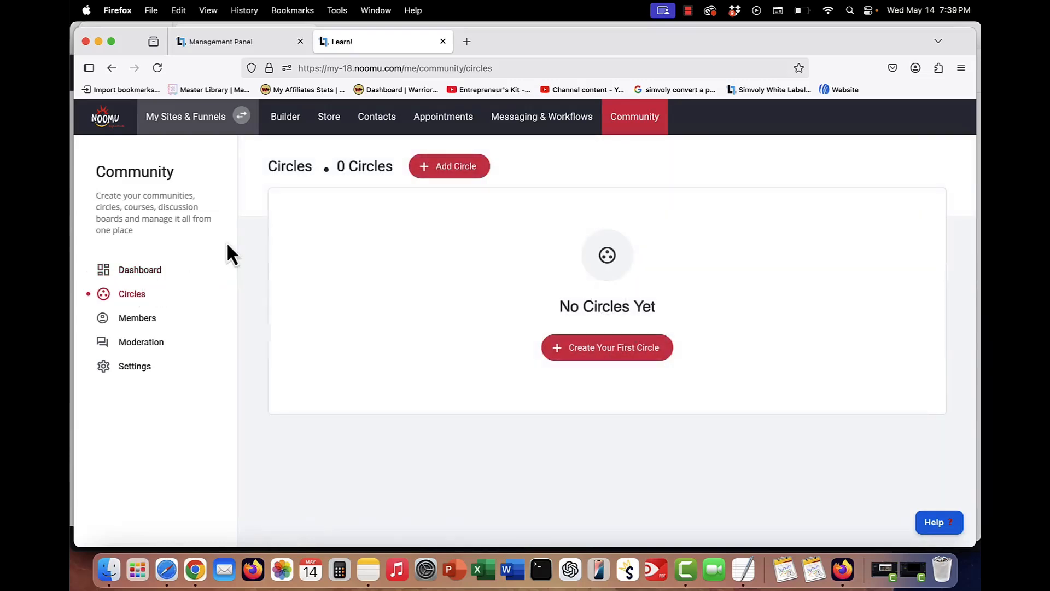
- Create a new circle from a community post template and name it community
{"action": "left_click", "coordinate": [589, 353]}
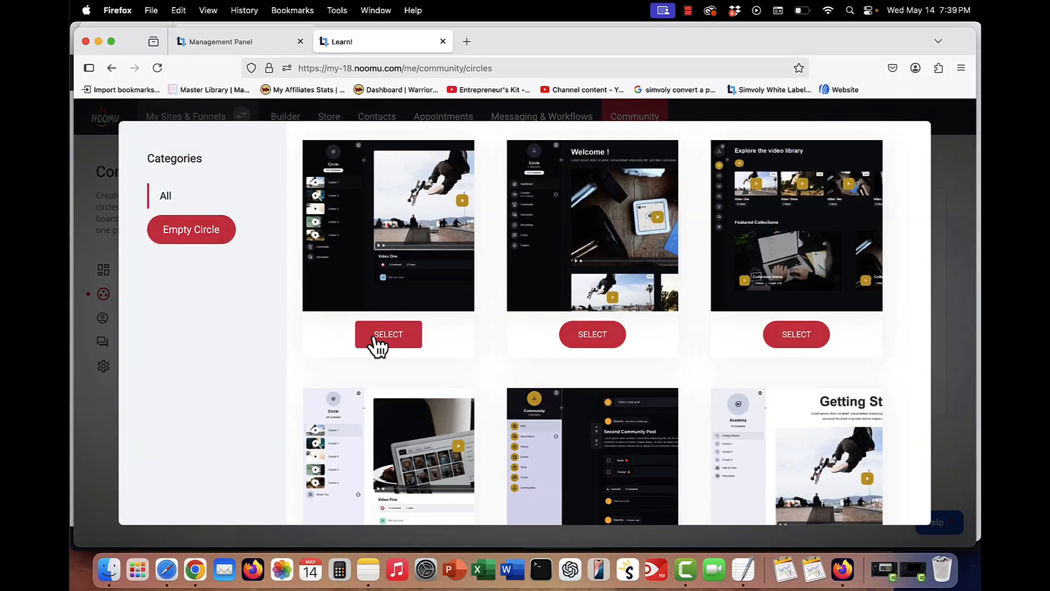
{"action": "scroll", "coordinate": [590, 301], "scroll_direction": "down", "scroll_amount": 7}
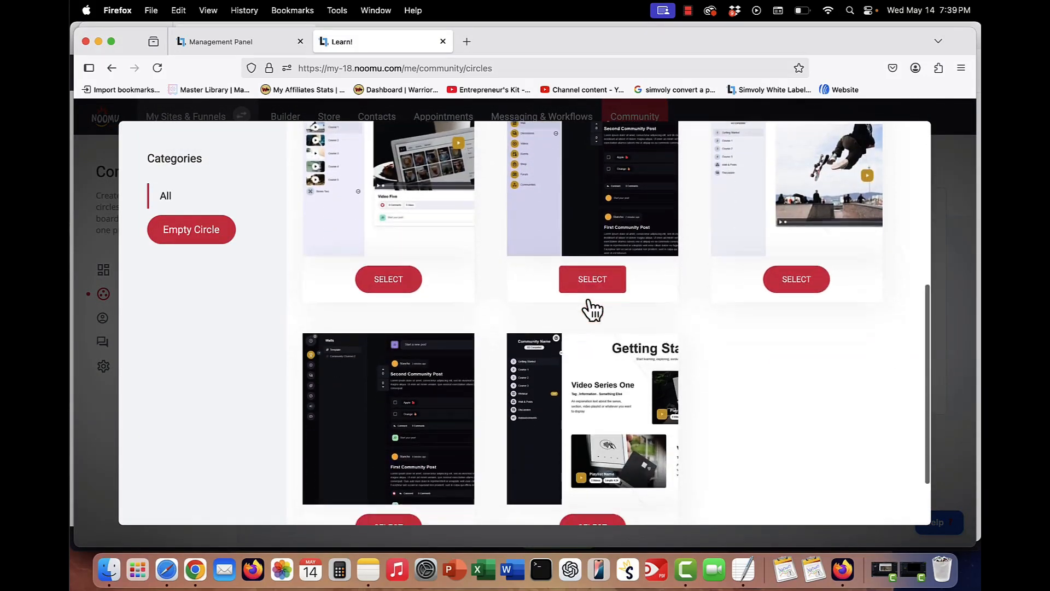
{"action": "scroll", "coordinate": [590, 309], "scroll_direction": "up", "scroll_amount": 3}
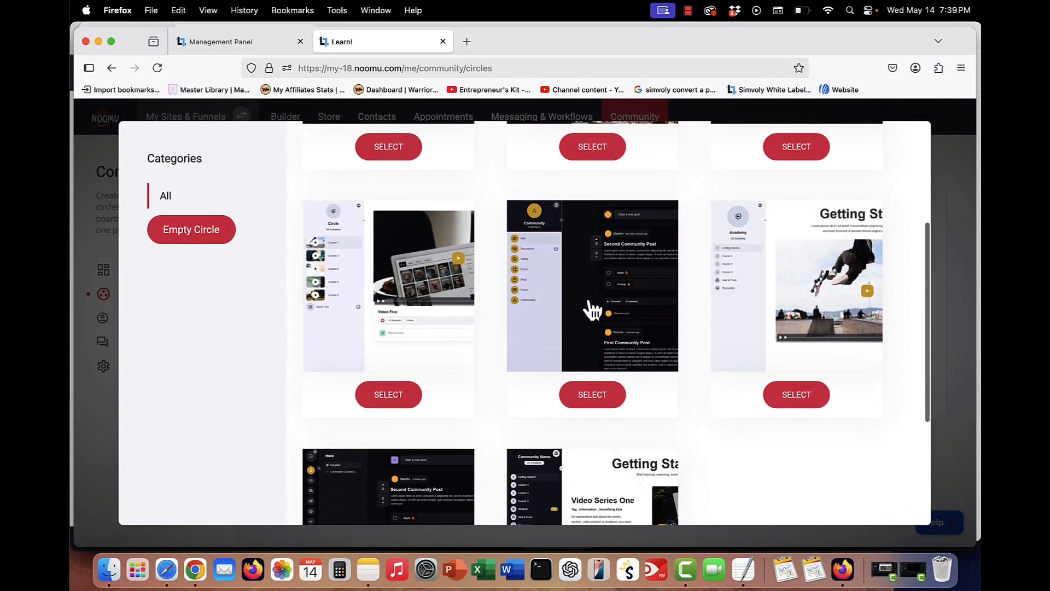
{"action": "scroll", "coordinate": [592, 309], "scroll_direction": "down", "scroll_amount": 1}
{"action": "left_click", "coordinate": [583, 358]}
{"action": "type", "text": "community"}
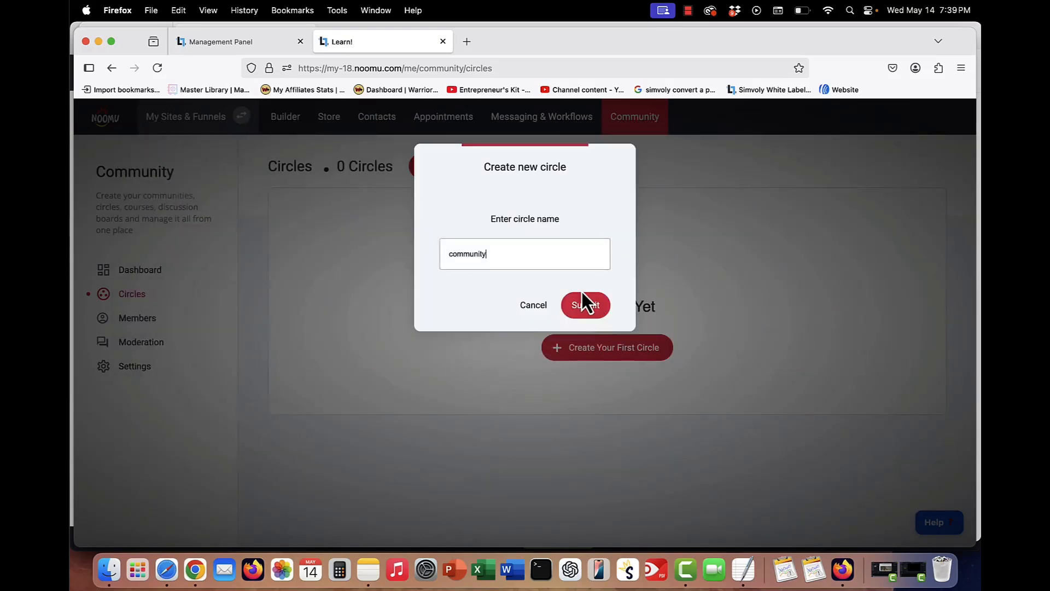
{"action": "left_click", "coordinate": [582, 292]}
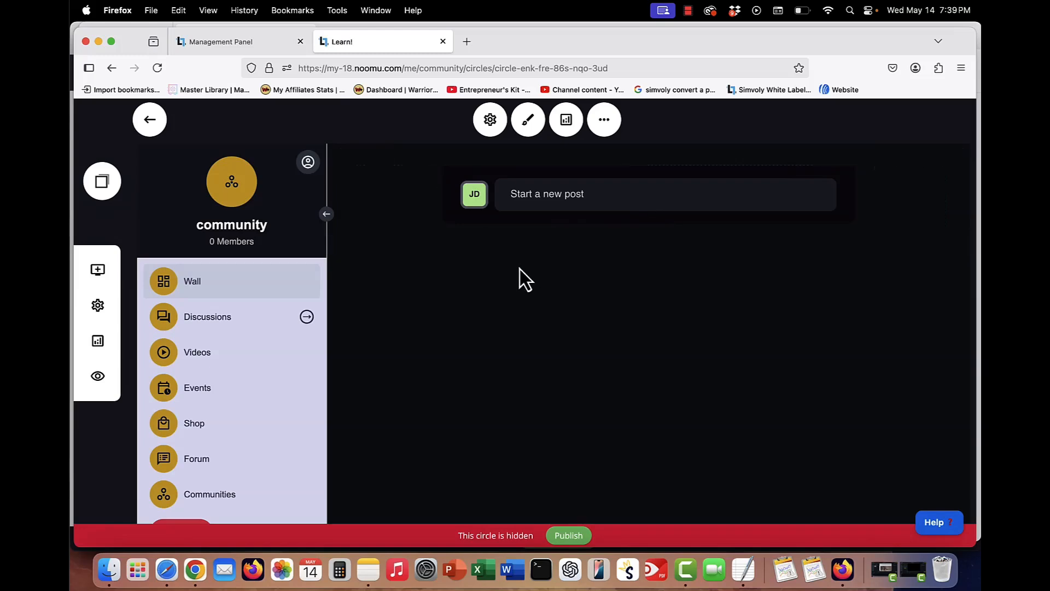
- Open the community circle's settings and turn on Enrollment Required
{"action": "left_click", "coordinate": [491, 120]}
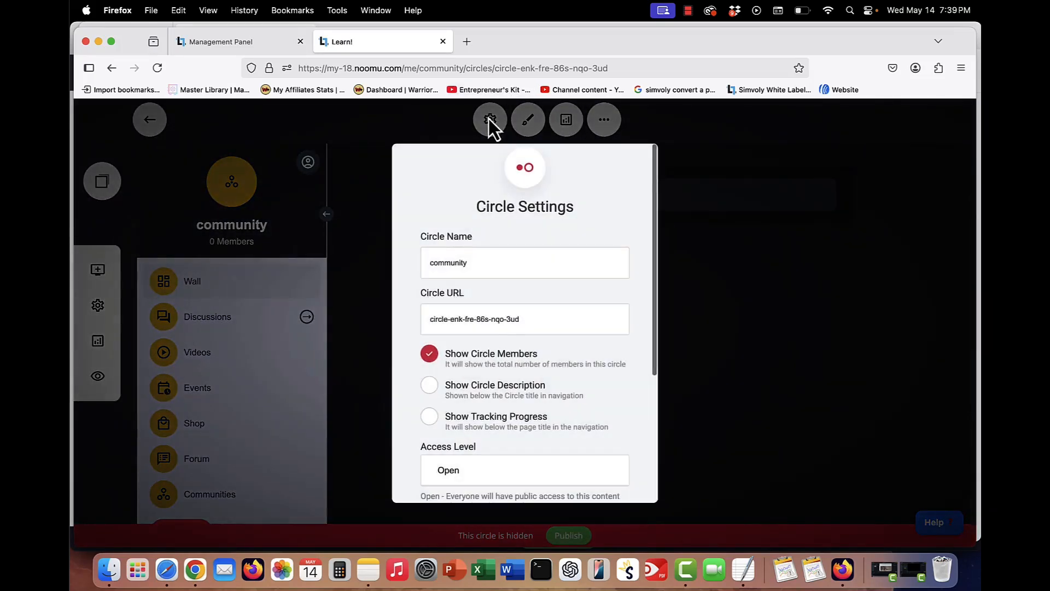
{"action": "scroll", "coordinate": [460, 296], "scroll_direction": "down", "scroll_amount": 1}
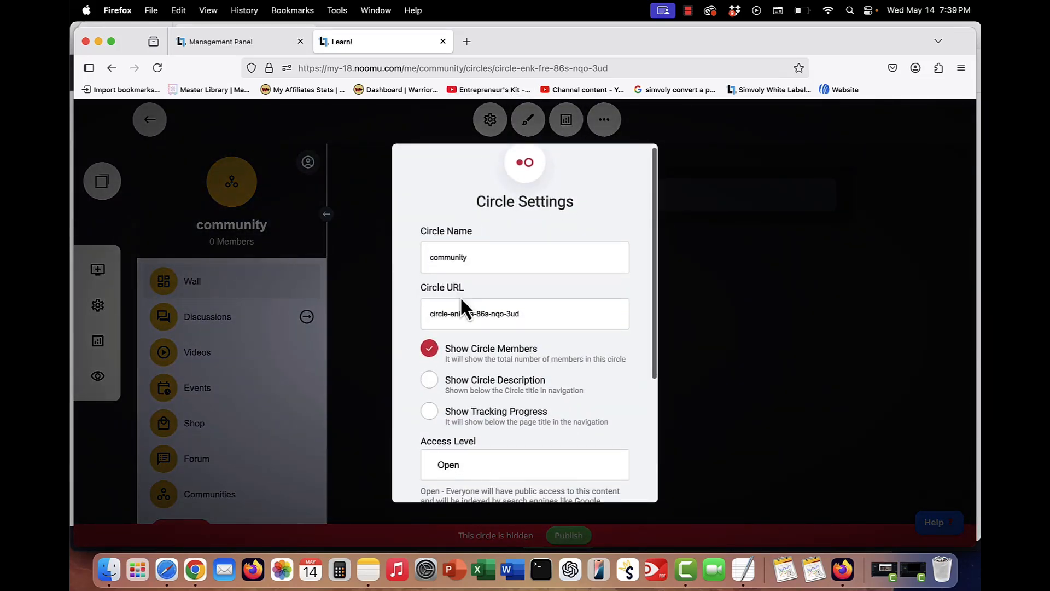
{"action": "scroll", "coordinate": [460, 296], "scroll_direction": "down", "scroll_amount": 5}
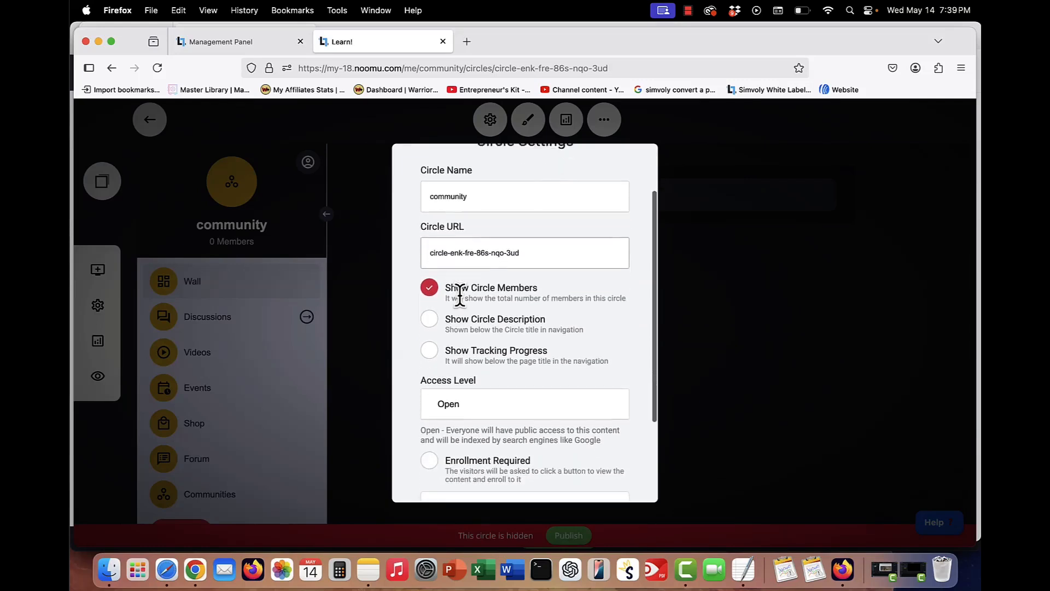
{"action": "scroll", "coordinate": [461, 299], "scroll_direction": "down", "scroll_amount": 1}
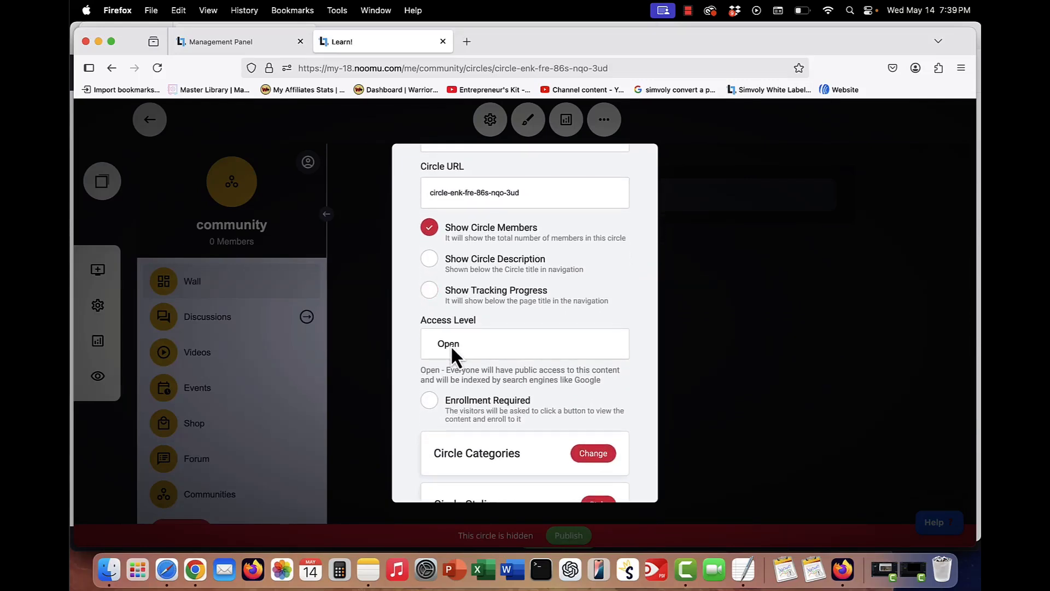
{"action": "left_click", "coordinate": [431, 402]}
- Check the circle's Access Level options, keeping it set to Open
{"action": "scroll", "coordinate": [479, 354], "scroll_direction": "down", "scroll_amount": 4}
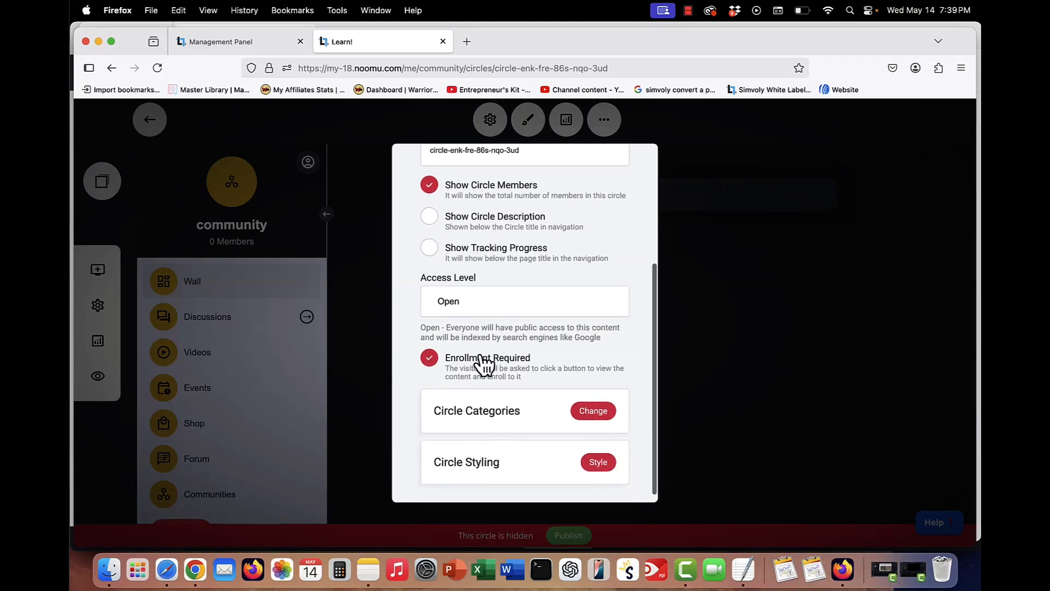
{"action": "scroll", "coordinate": [485, 364], "scroll_direction": "down", "scroll_amount": 1}
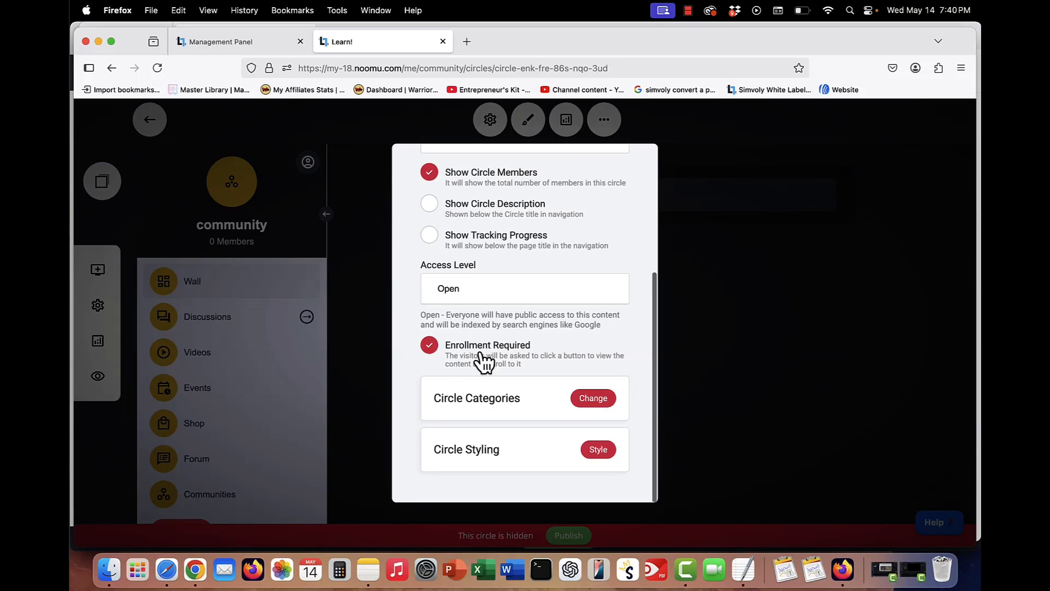
{"action": "left_click", "coordinate": [488, 296]}
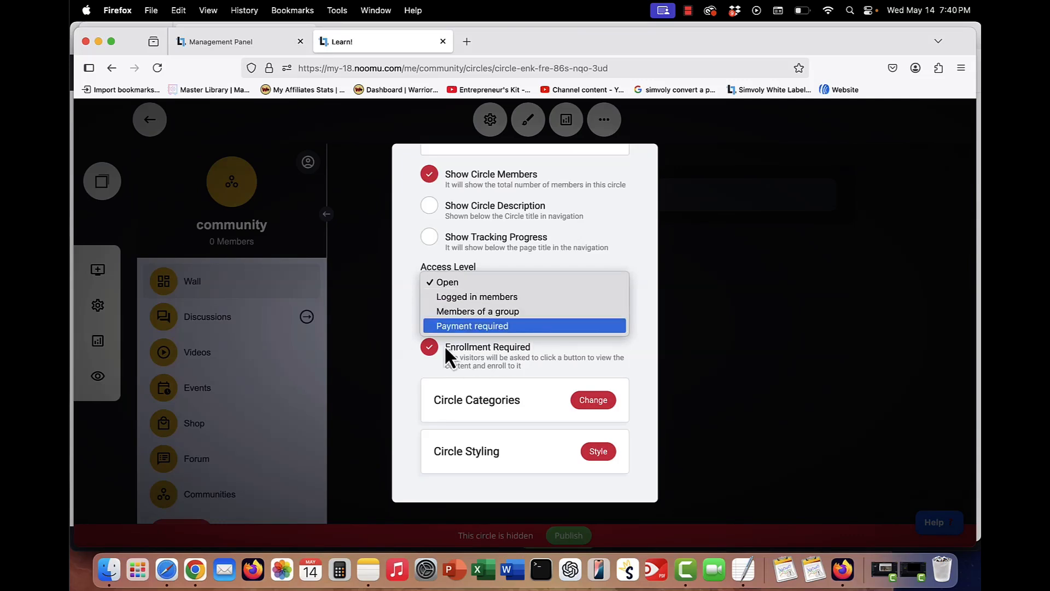
{"action": "left_click", "coordinate": [537, 280]}
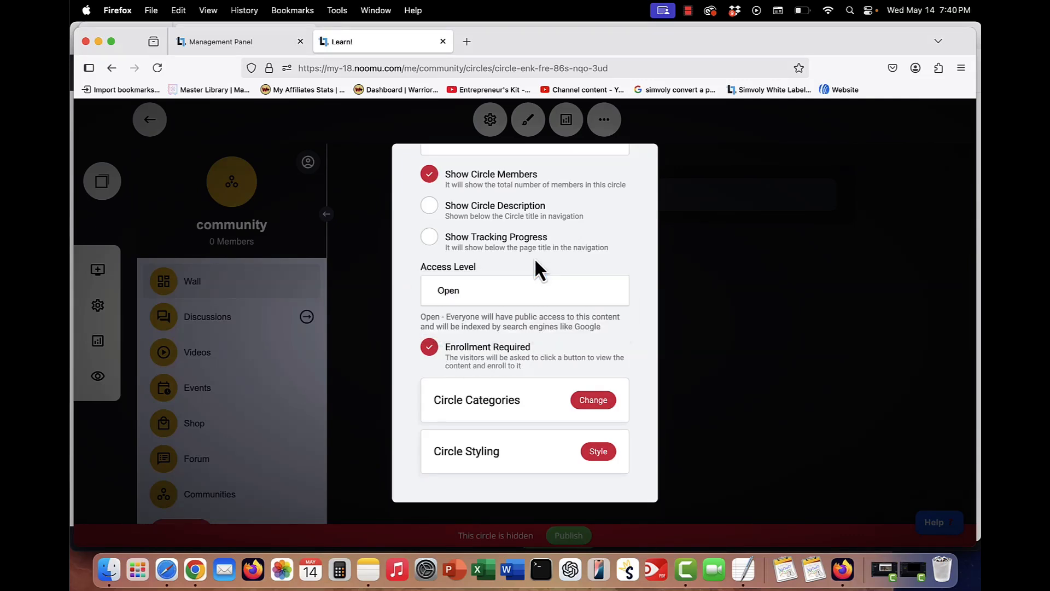
{"action": "left_click", "coordinate": [507, 293]}
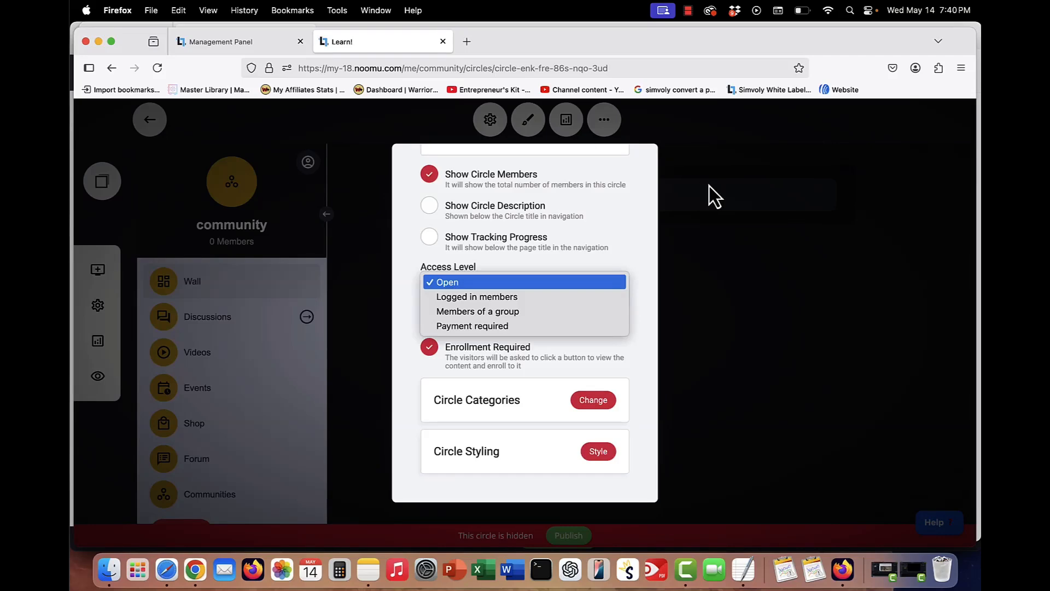
{"action": "left_click", "coordinate": [742, 153]}
- Return to the website builder and open the Smart-Start Biz Monthly Members Area page
{"action": "left_click", "coordinate": [153, 123]}
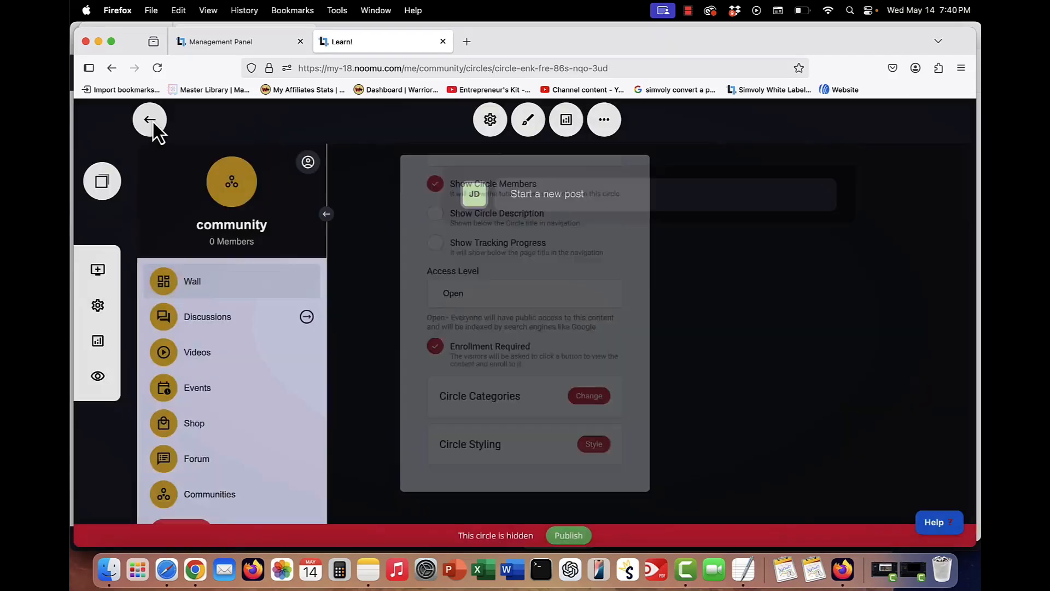
{"action": "left_click", "coordinate": [155, 126]}
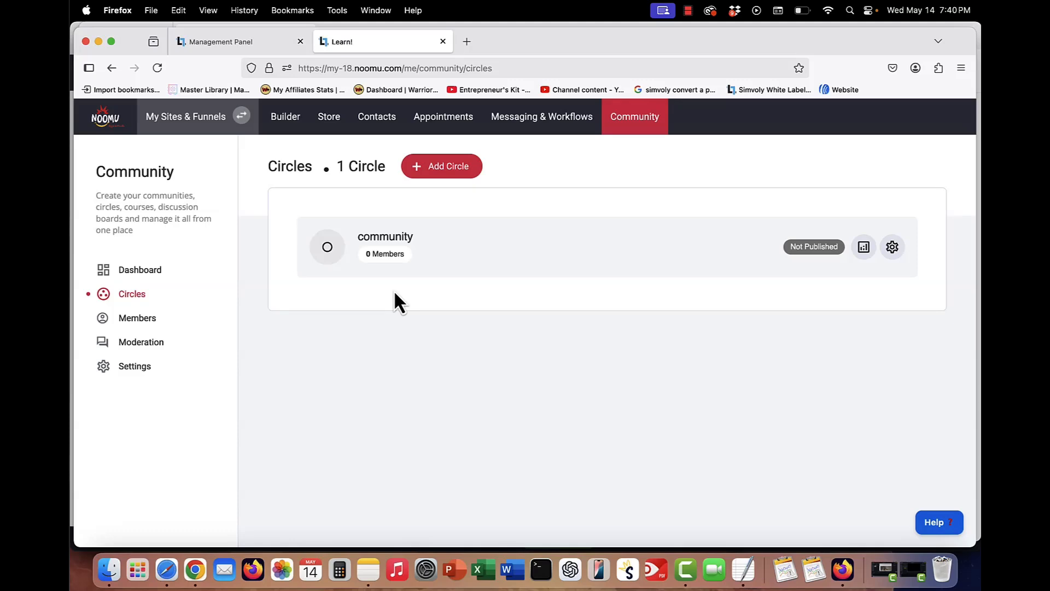
{"action": "left_click", "coordinate": [282, 123]}
{"action": "left_click", "coordinate": [114, 260]}
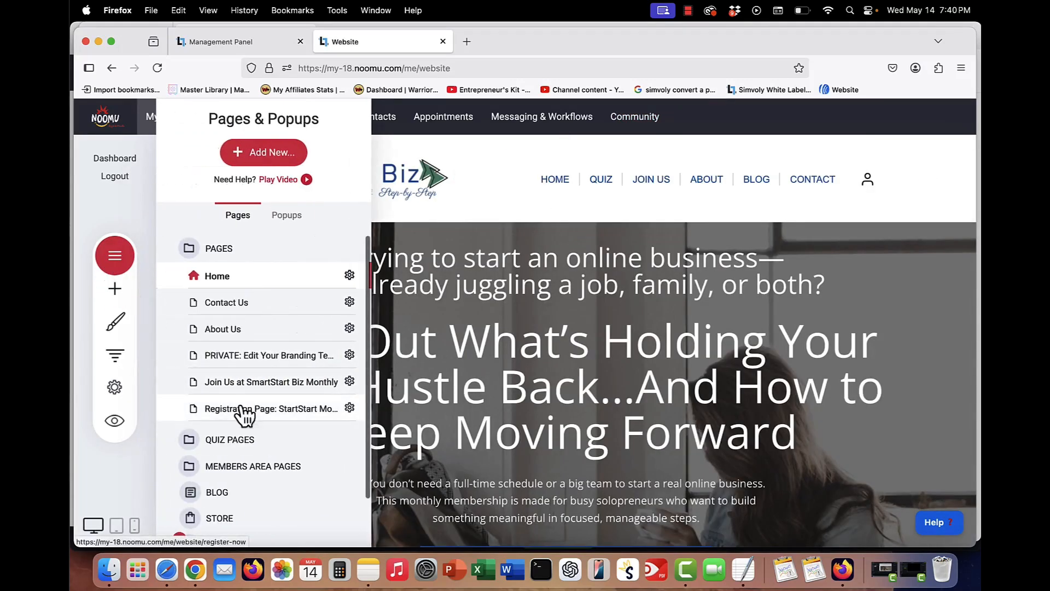
{"action": "left_click", "coordinate": [238, 465]}
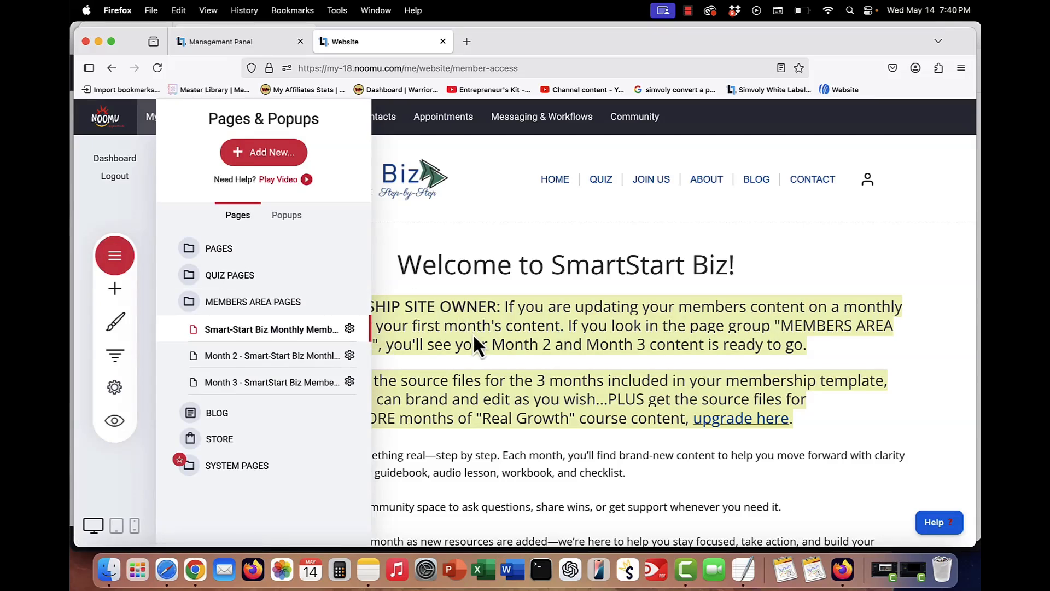
{"action": "left_click", "coordinate": [543, 319]}
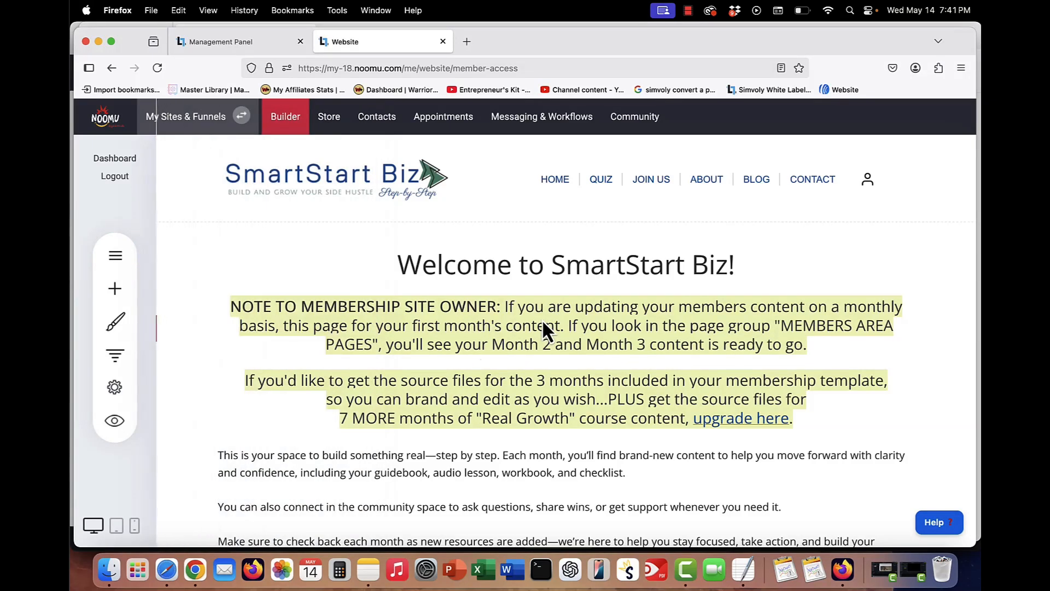
- Review the top of the members area page and the pages list
{"action": "scroll", "coordinate": [541, 322], "scroll_direction": "down", "scroll_amount": 20}
{"action": "scroll", "coordinate": [541, 322], "scroll_direction": "up", "scroll_amount": 8}
{"action": "scroll", "coordinate": [541, 322], "scroll_direction": "up", "scroll_amount": 10}
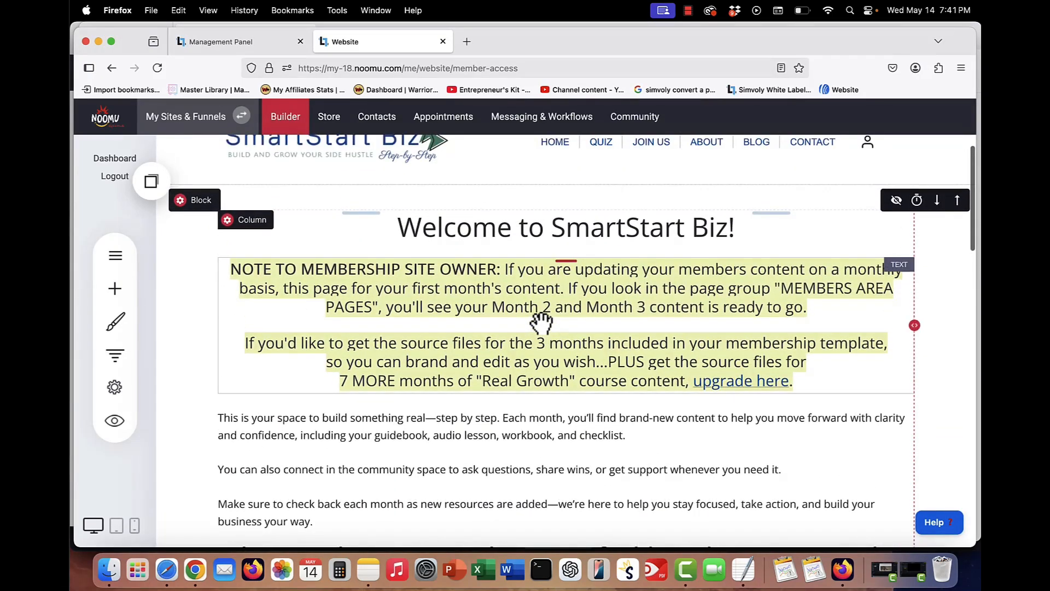
{"action": "scroll", "coordinate": [542, 323], "scroll_direction": "up", "scroll_amount": 2}
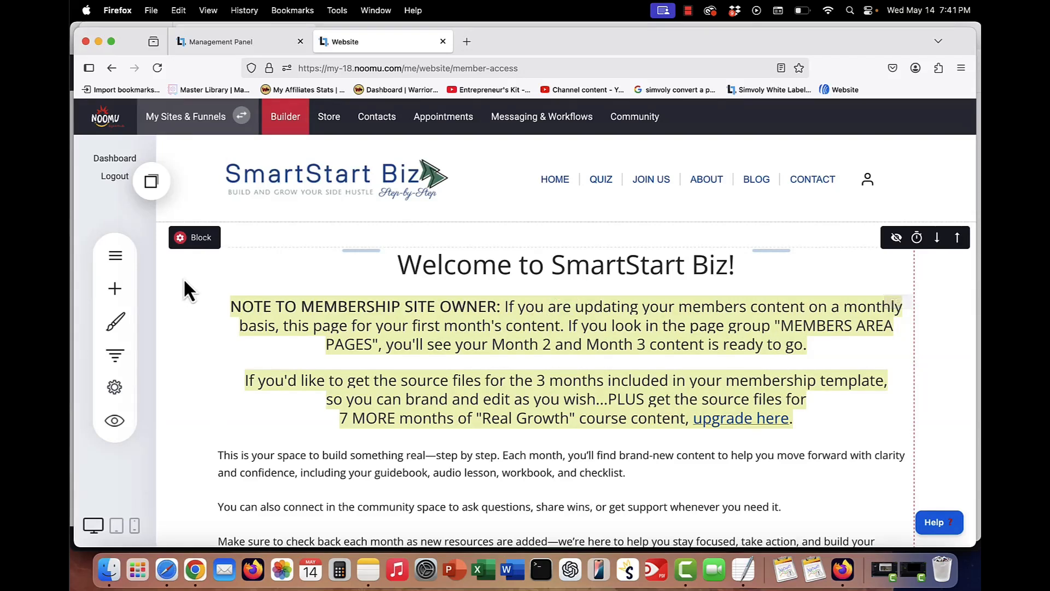
{"action": "left_click", "coordinate": [115, 256]}
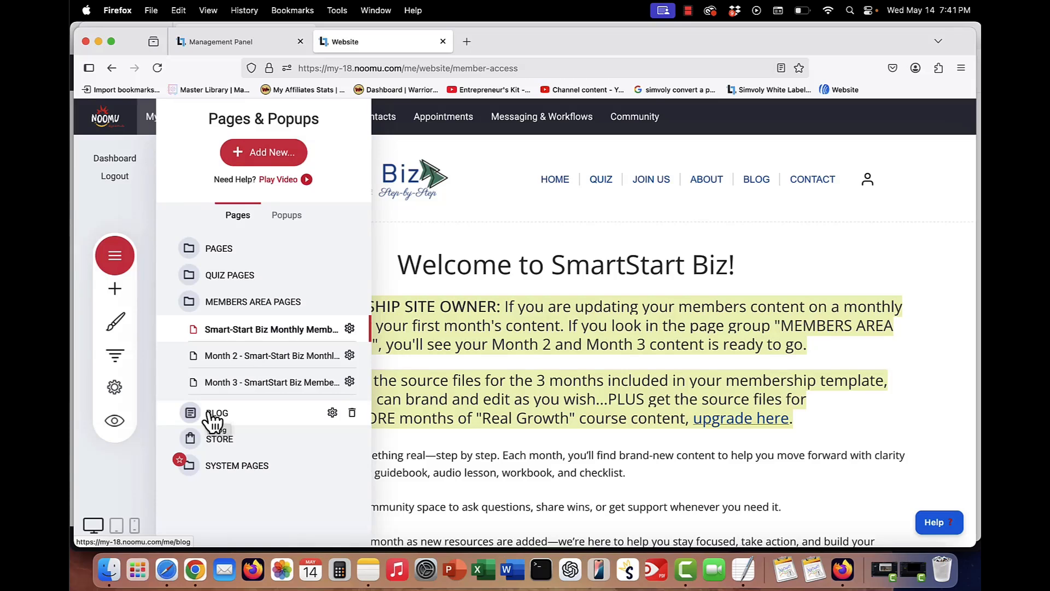
{"action": "left_click", "coordinate": [582, 309]}
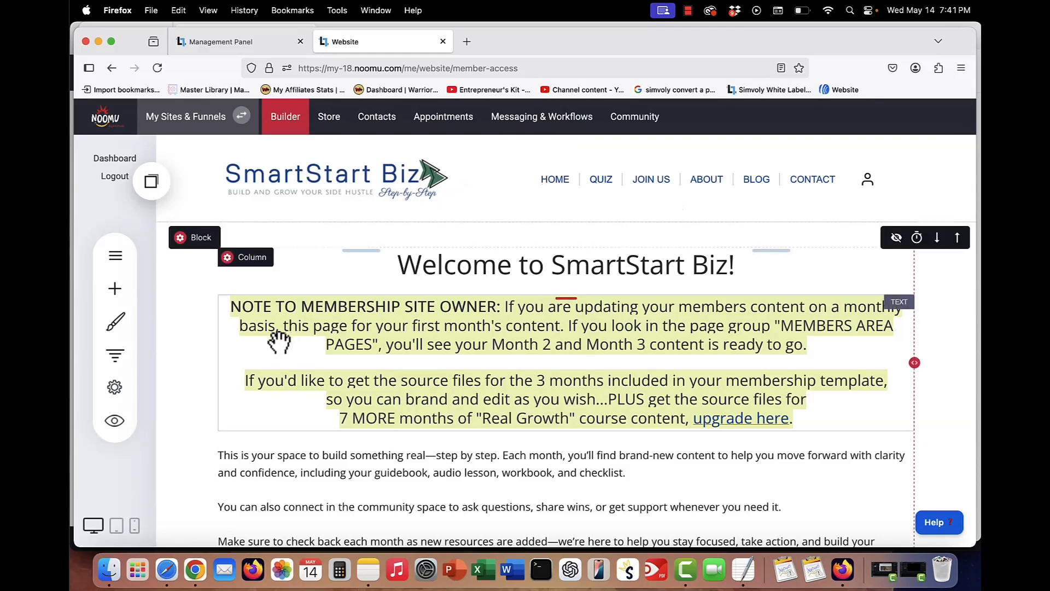
- Preview the members page in a new browser tab and open the blog from its navigation
{"action": "left_click", "coordinate": [115, 421]}
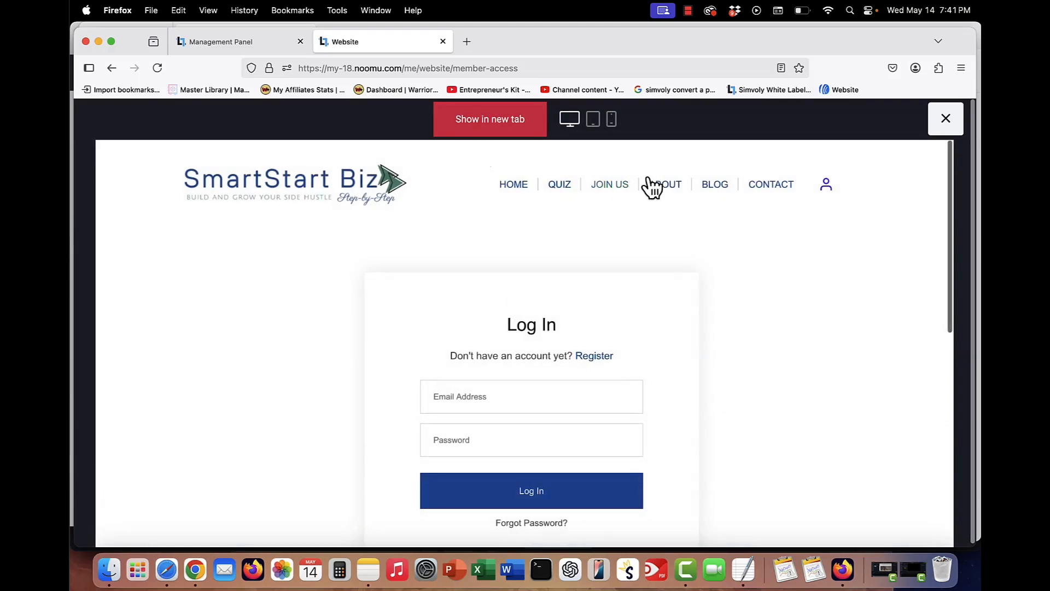
{"action": "left_click", "coordinate": [520, 126]}
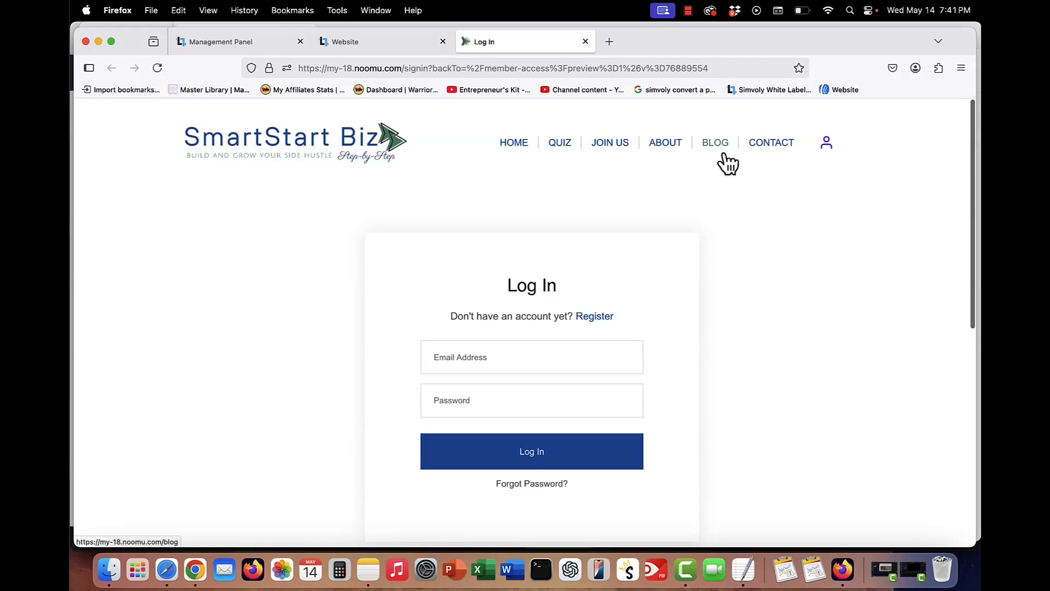
{"action": "left_click", "coordinate": [713, 143]}
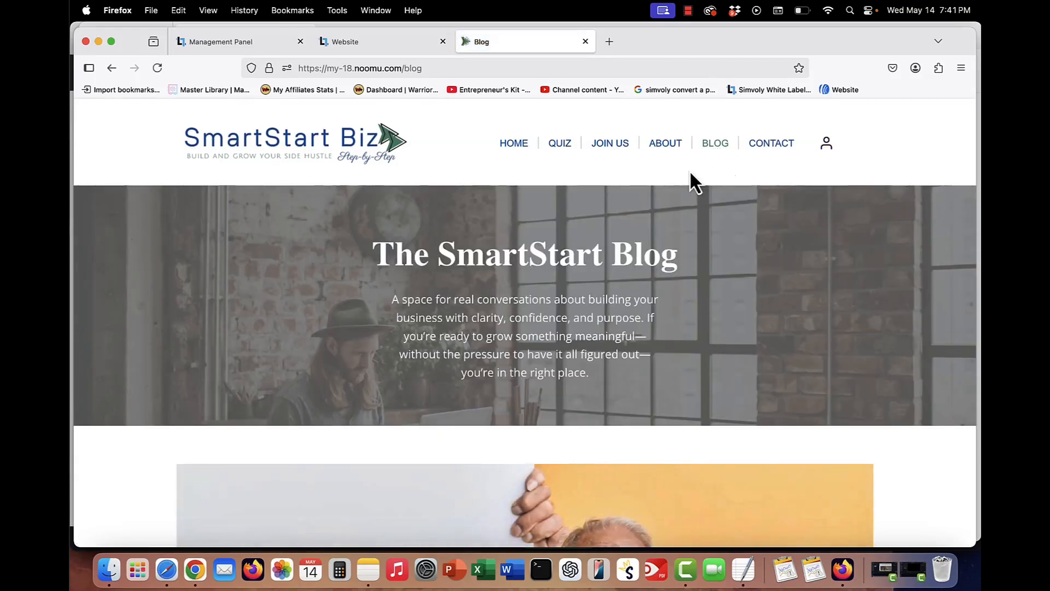
- Scroll through the blog posts on the live blog page
{"action": "scroll", "coordinate": [562, 324], "scroll_direction": "down", "scroll_amount": 10}
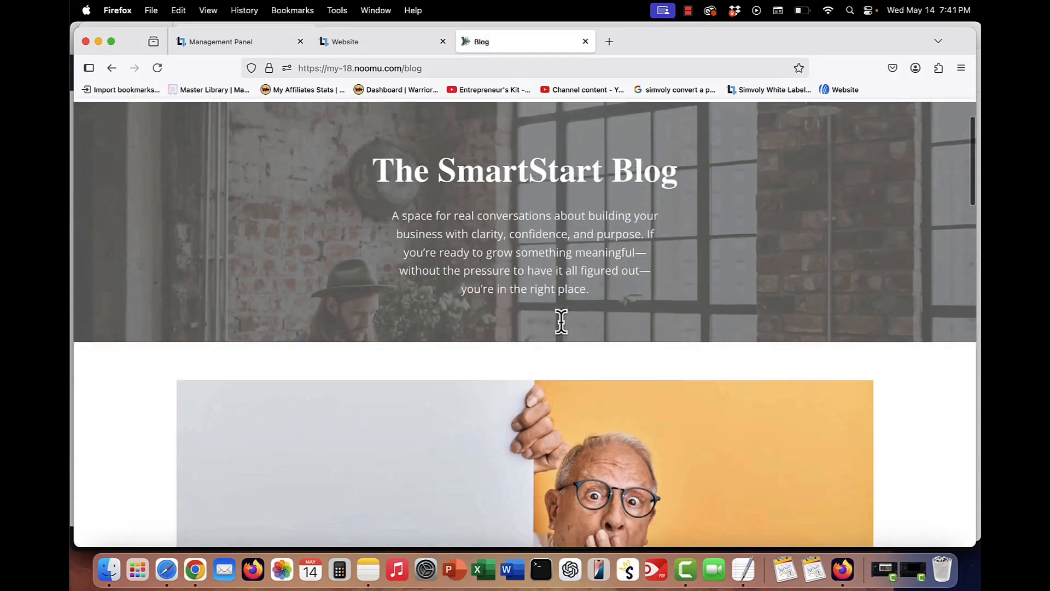
{"action": "scroll", "coordinate": [563, 327], "scroll_direction": "down", "scroll_amount": 10}
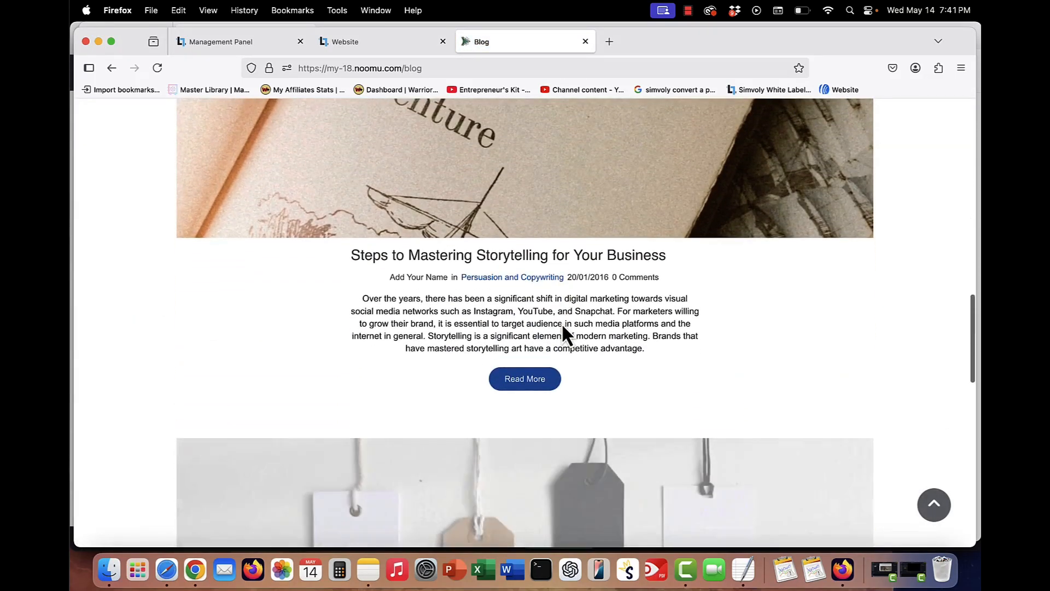
{"action": "scroll", "coordinate": [562, 323], "scroll_direction": "down", "scroll_amount": 6}
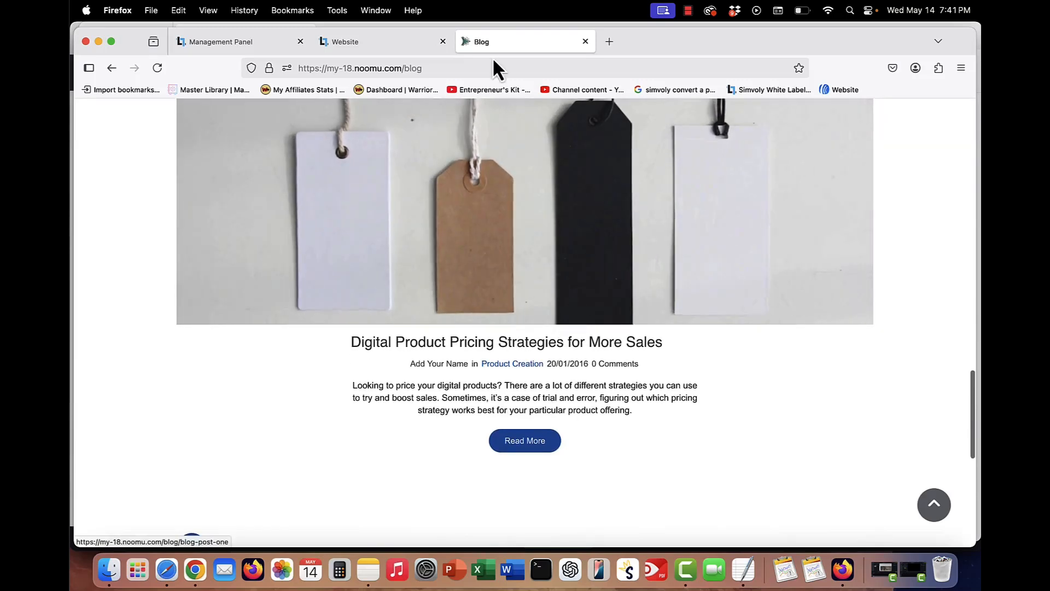
- Return to the builder, open the Blog's post list, inspect the blog header and sidebar editor, and preview the blog
{"action": "left_click", "coordinate": [346, 47]}
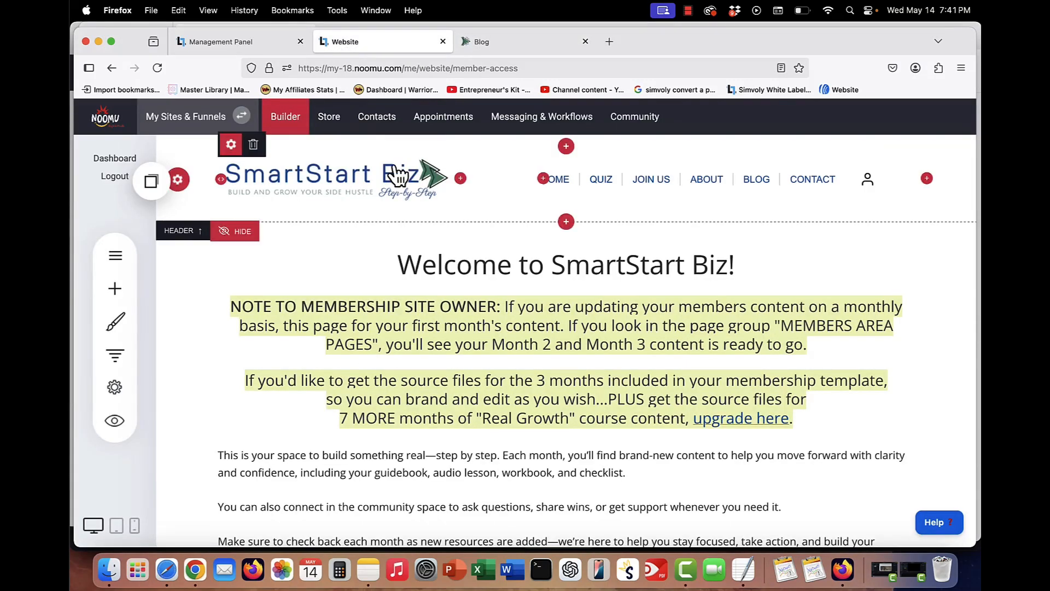
{"action": "left_click", "coordinate": [115, 256]}
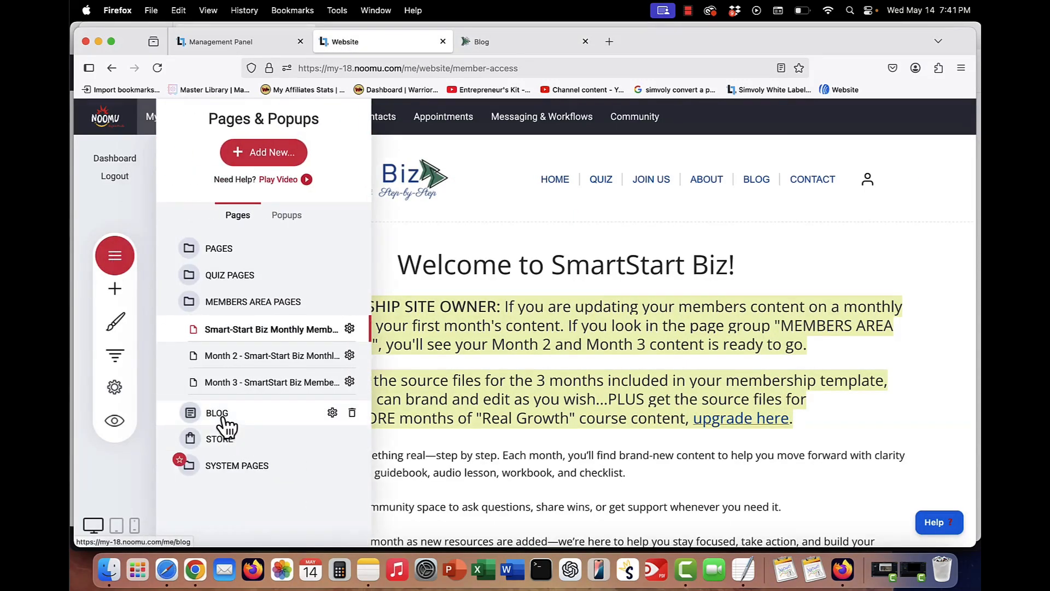
{"action": "left_click", "coordinate": [219, 414]}
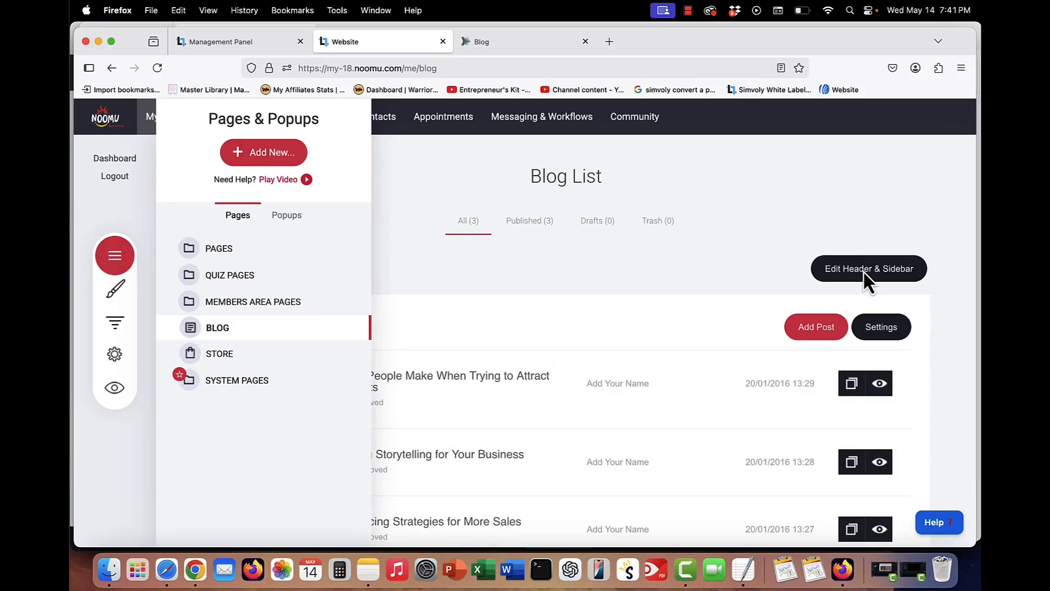
{"action": "left_click", "coordinate": [862, 270]}
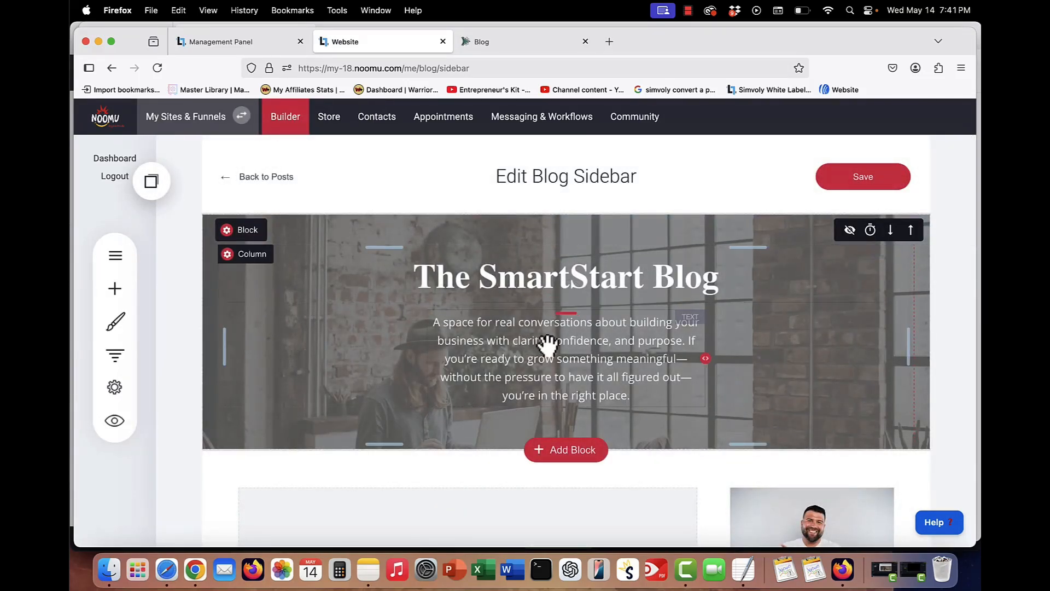
{"action": "left_click", "coordinate": [235, 176]}
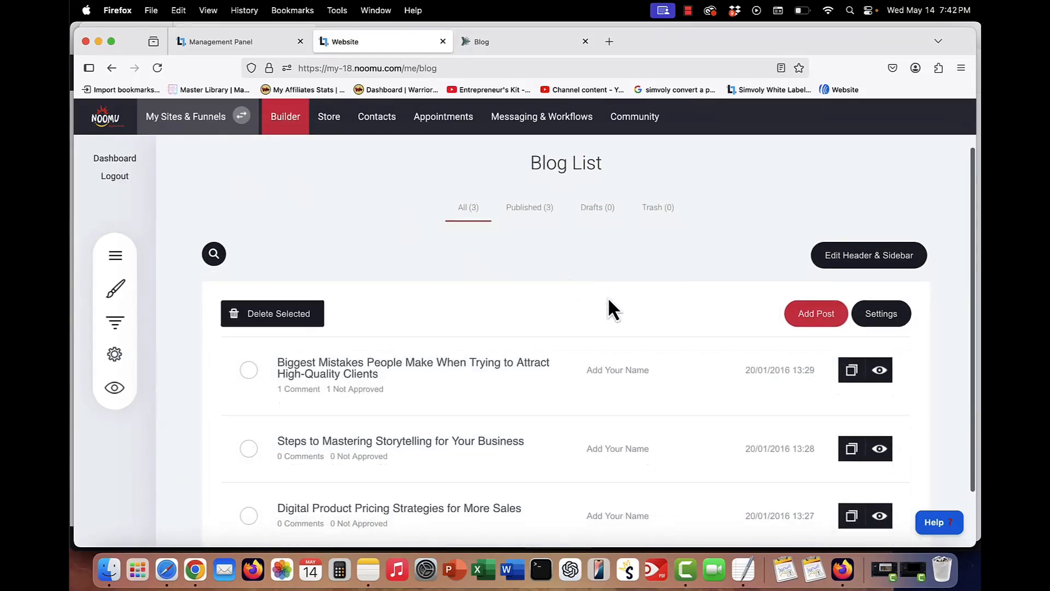
{"action": "scroll", "coordinate": [608, 296], "scroll_direction": "down", "scroll_amount": 2}
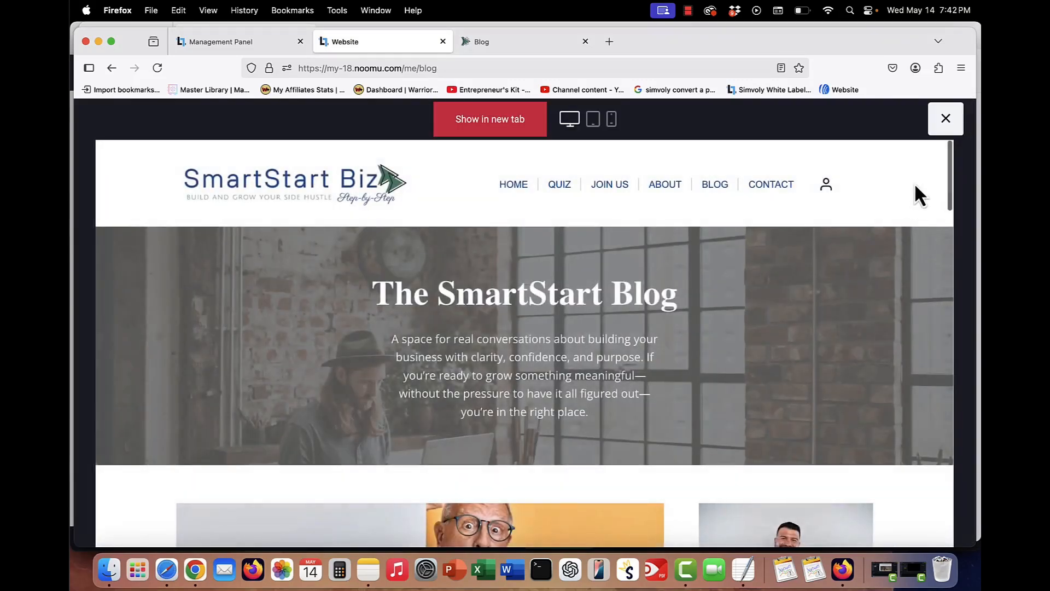
{"action": "left_click", "coordinate": [945, 125]}
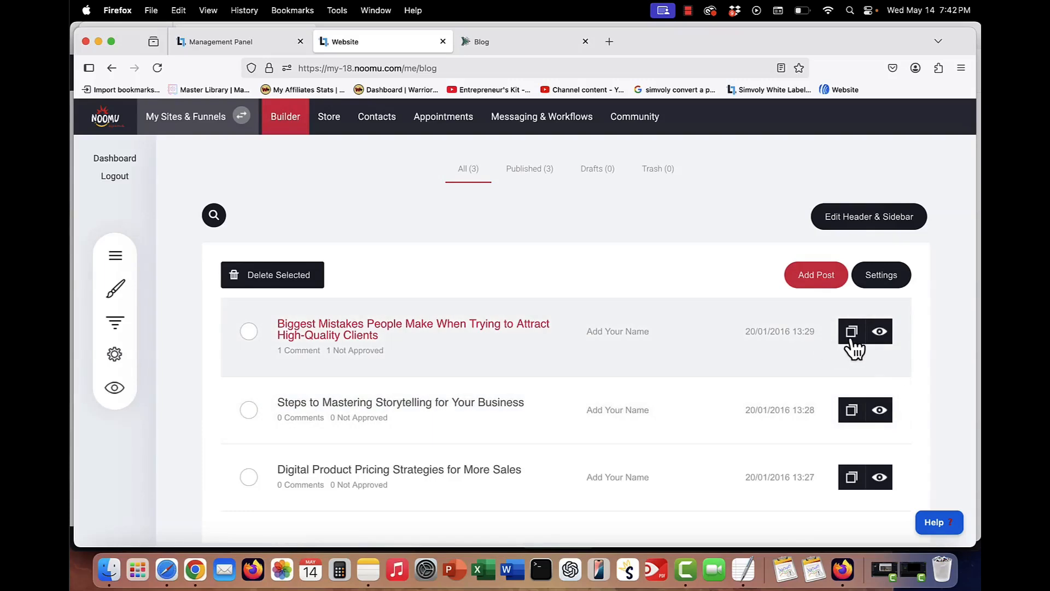
- Open the Biggest Mistakes blog post for editing, review its post settings, and go back to the posts list
{"action": "left_click", "coordinate": [347, 335]}
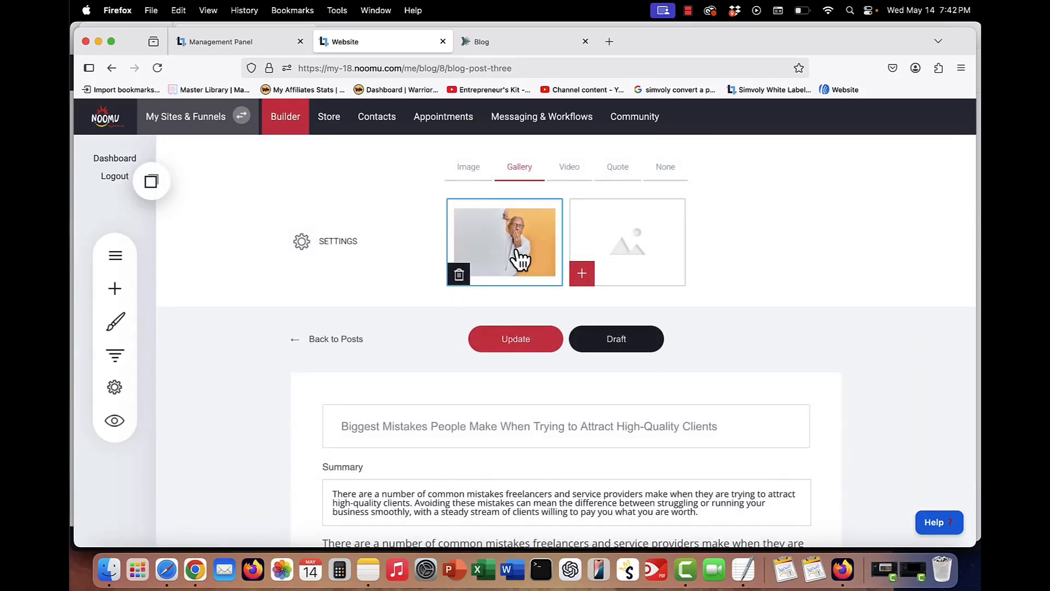
{"action": "left_click", "coordinate": [323, 246]}
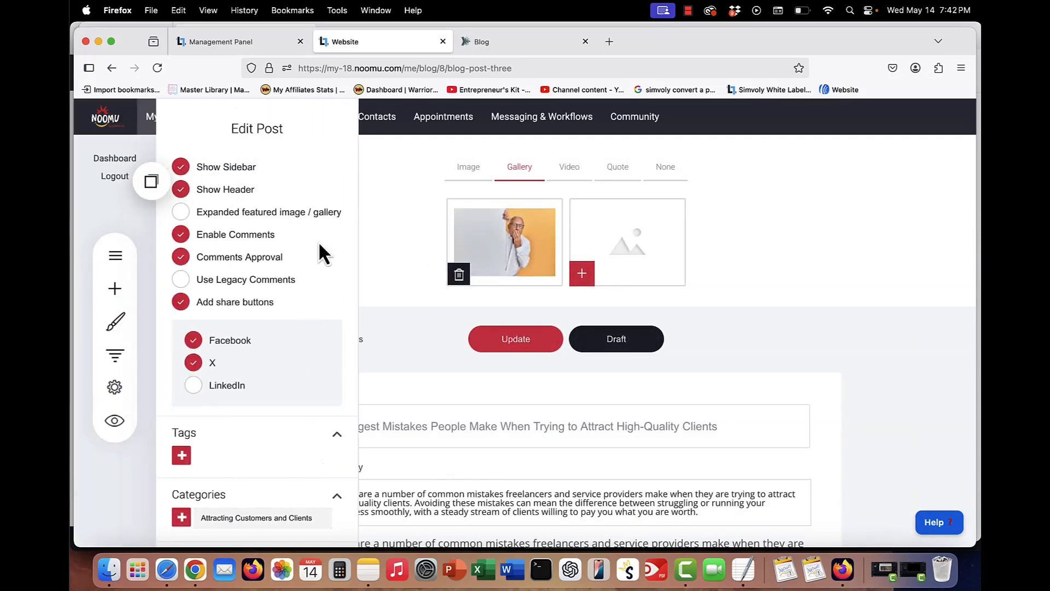
{"action": "scroll", "coordinate": [258, 421], "scroll_direction": "down", "scroll_amount": 5}
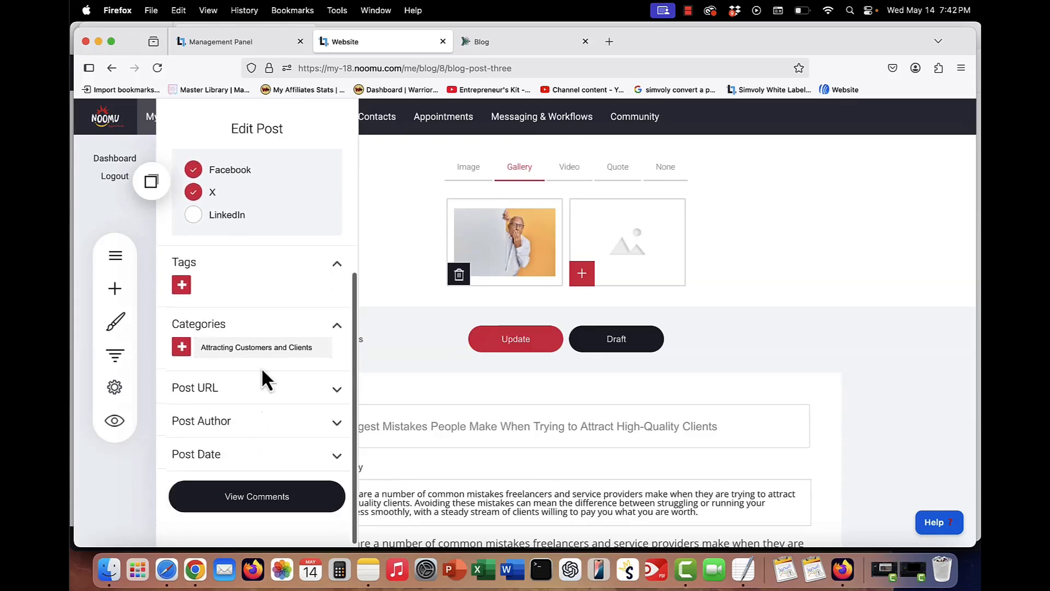
{"action": "left_click", "coordinate": [336, 424]}
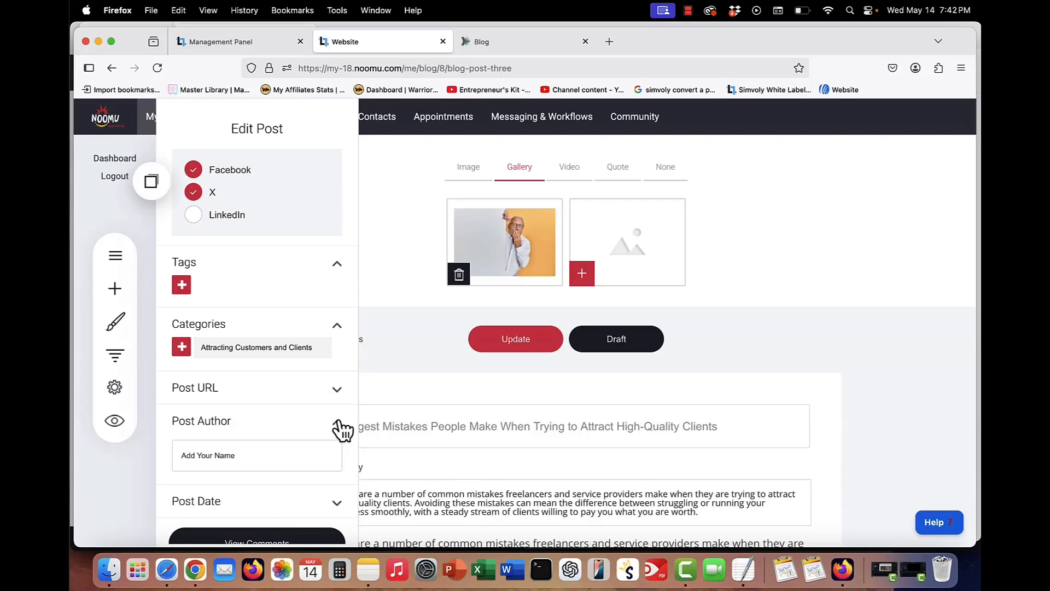
{"action": "left_click", "coordinate": [339, 424]}
{"action": "left_click", "coordinate": [441, 362]}
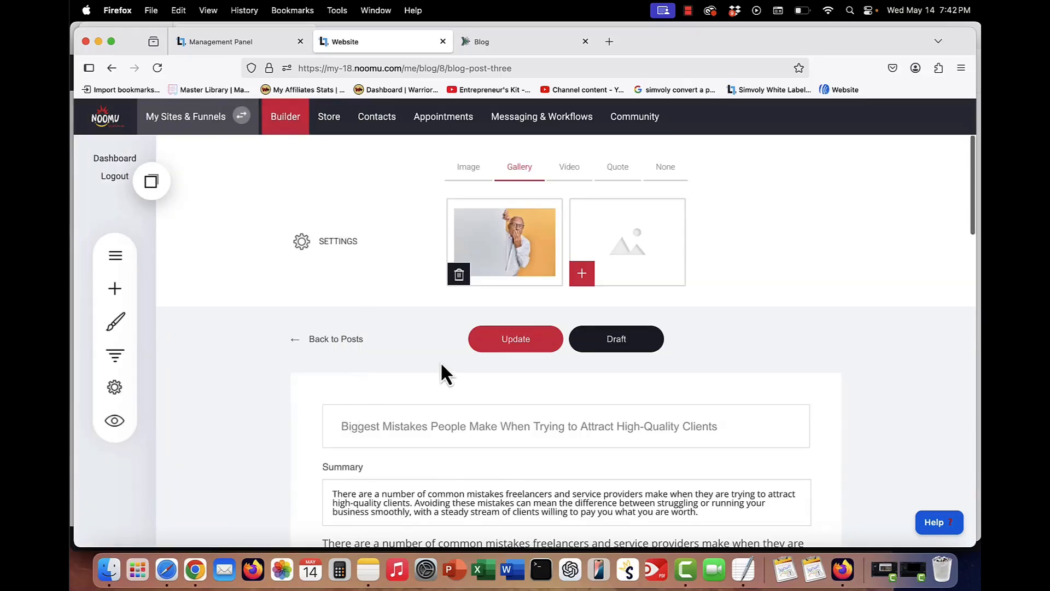
{"action": "left_click", "coordinate": [334, 339]}
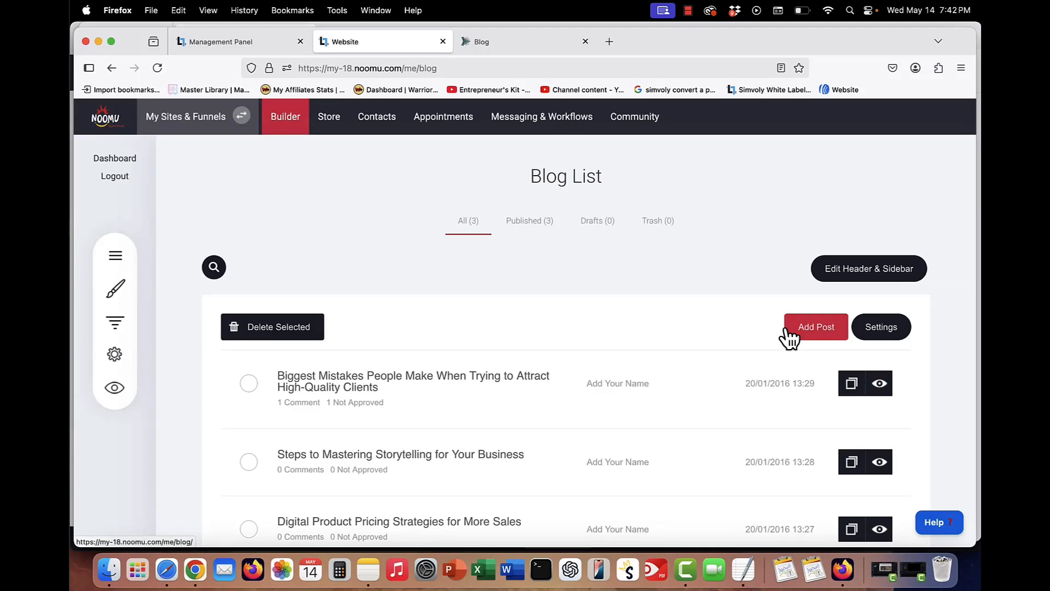
- Open the Take the SmartStart Biz FREE Quiz page in the website builder
{"action": "left_click", "coordinate": [284, 120]}
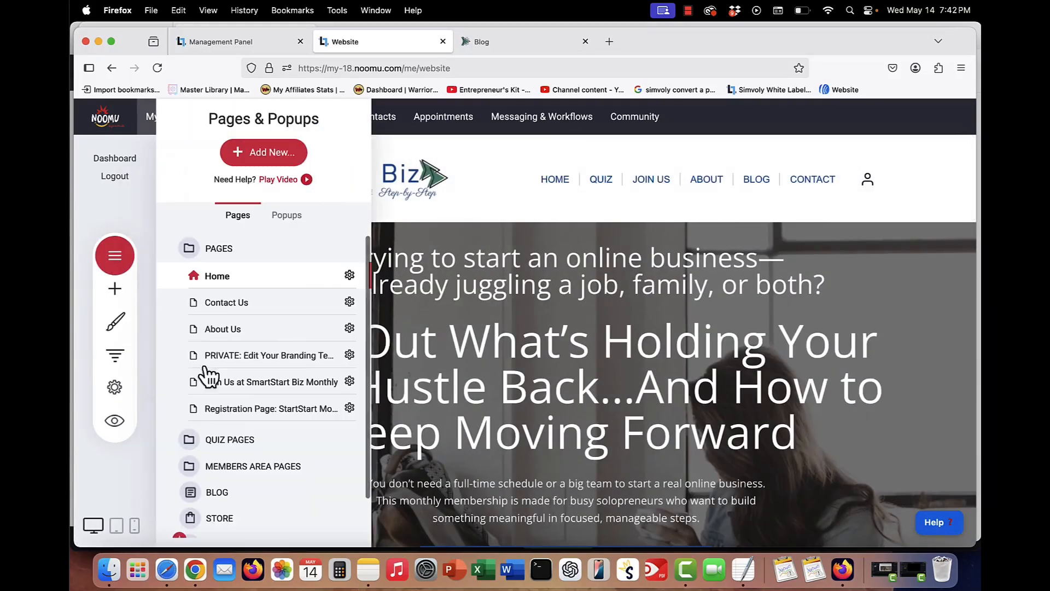
{"action": "left_click", "coordinate": [228, 441]}
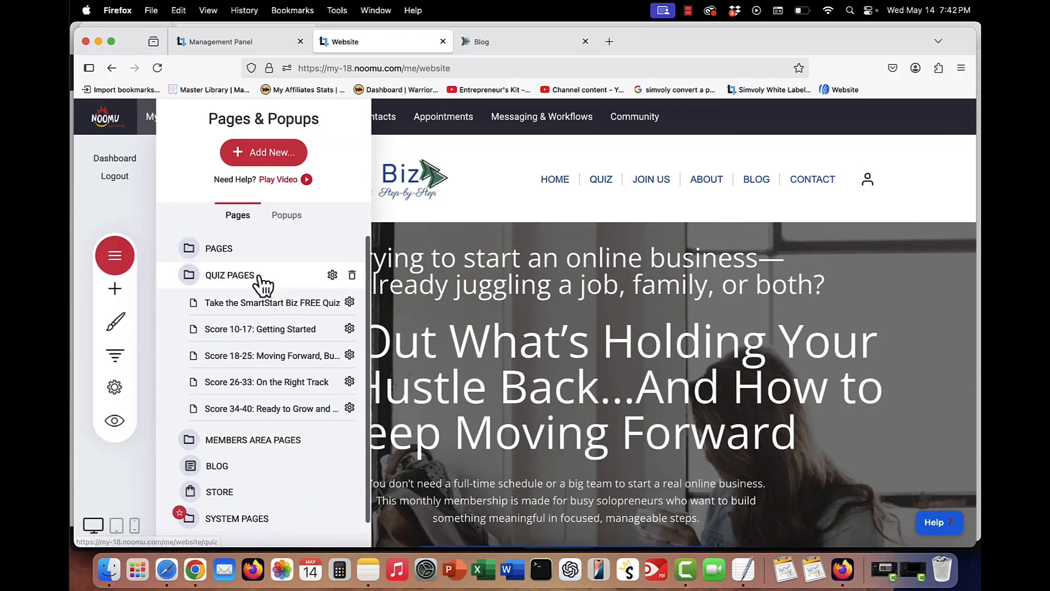
{"action": "left_click", "coordinate": [231, 304]}
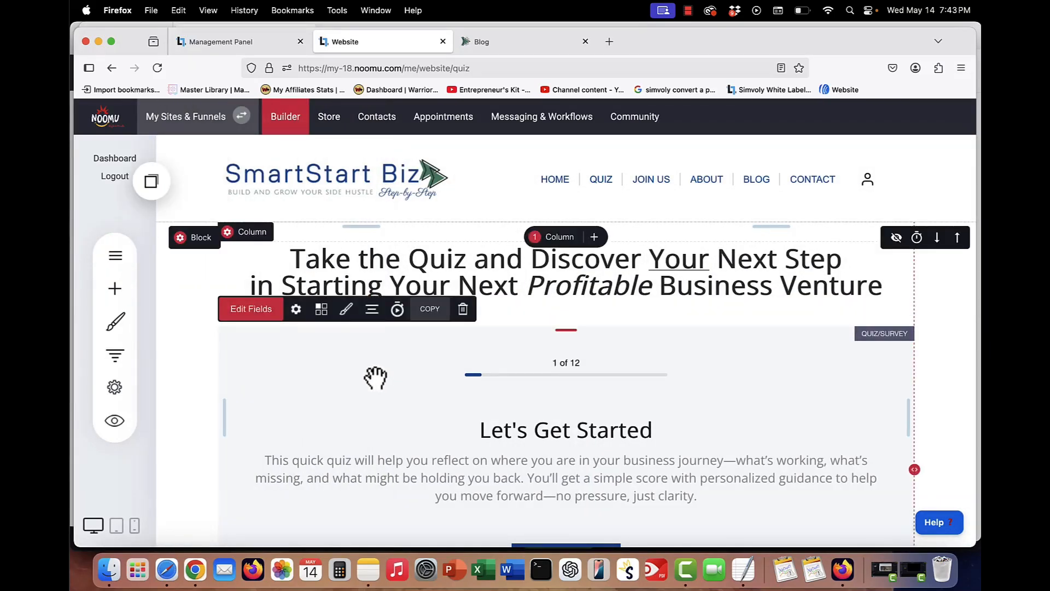
- Review the quiz form's settings, including its connected email marketing lists, without changing them
{"action": "scroll", "coordinate": [376, 377], "scroll_direction": "down", "scroll_amount": 2}
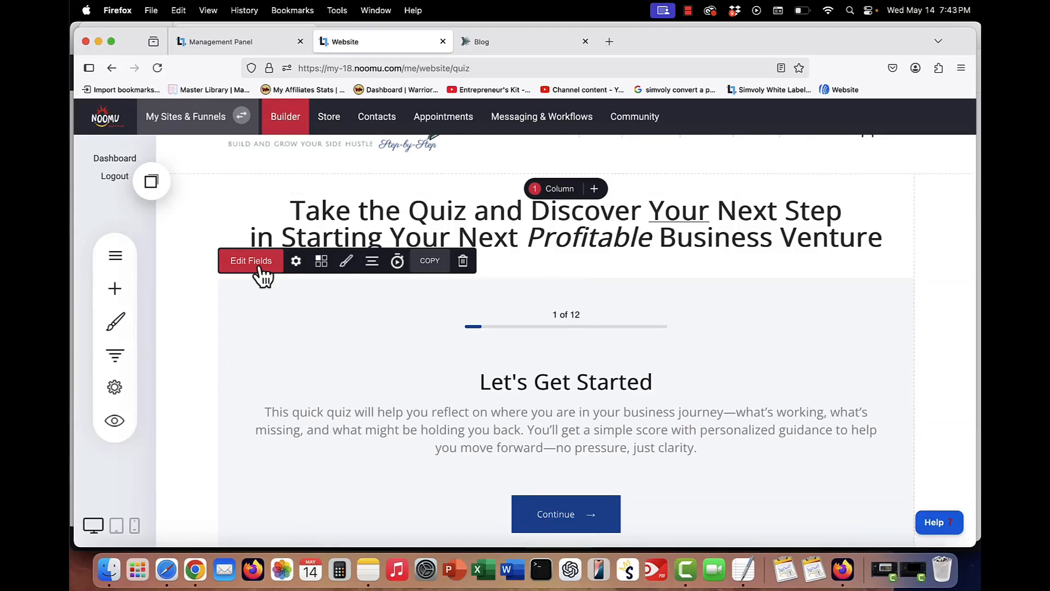
{"action": "left_click", "coordinate": [296, 261]}
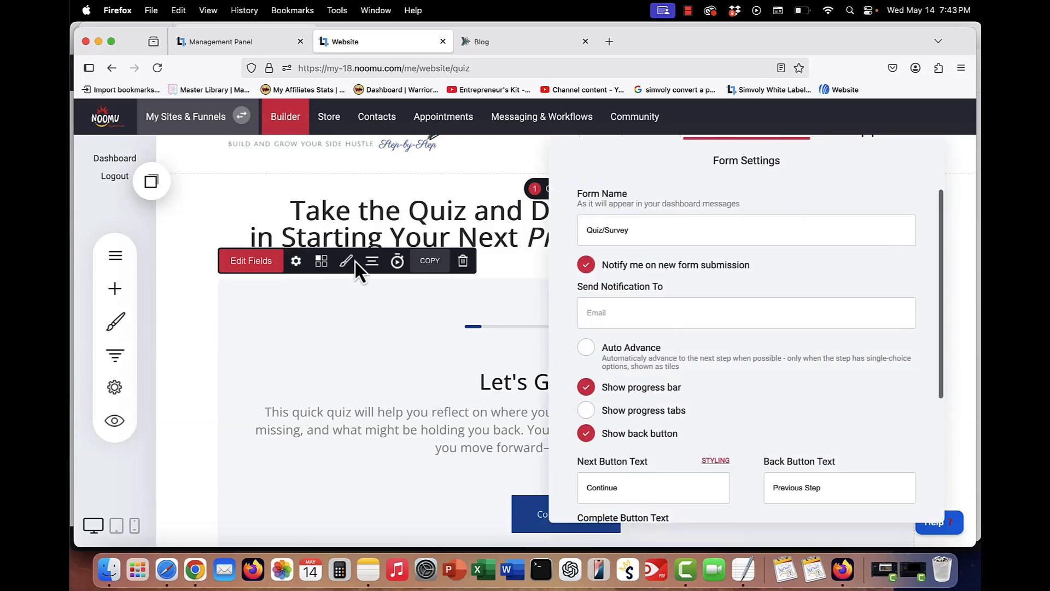
{"action": "scroll", "coordinate": [673, 350], "scroll_direction": "down", "scroll_amount": 5}
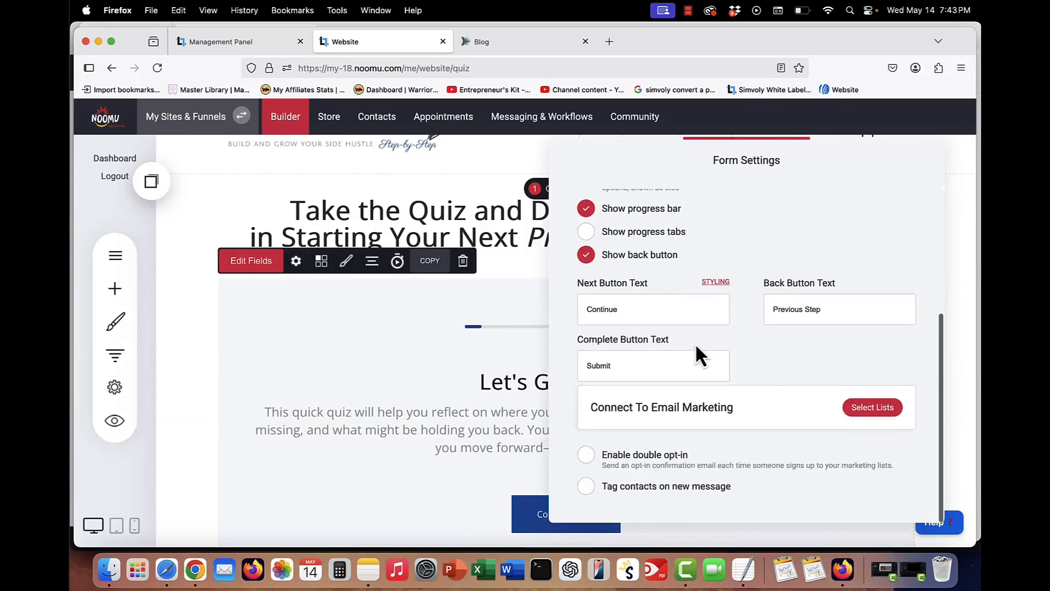
{"action": "left_click", "coordinate": [872, 409]}
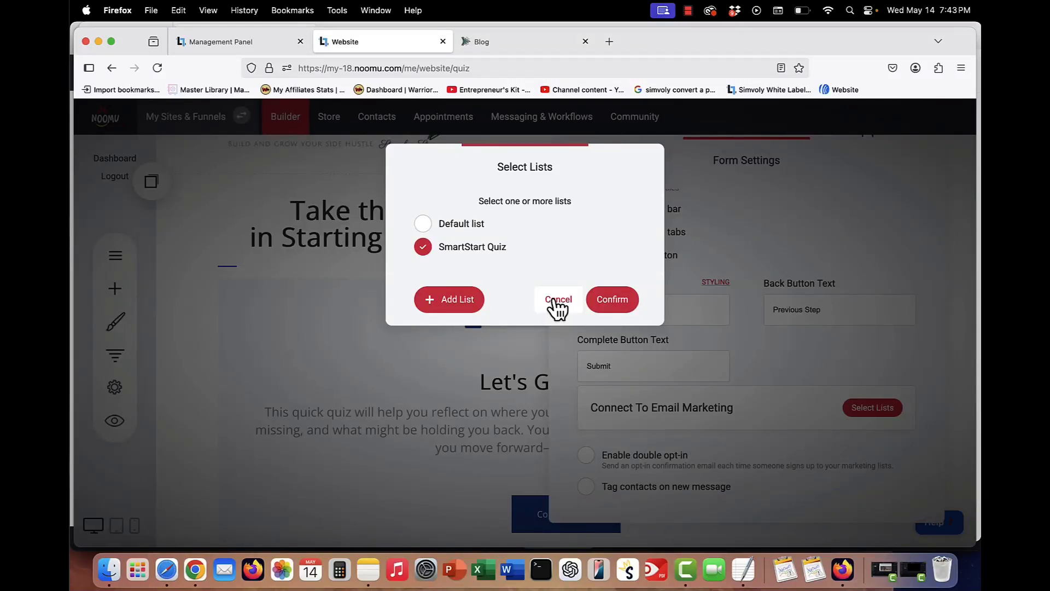
{"action": "left_click", "coordinate": [558, 304]}
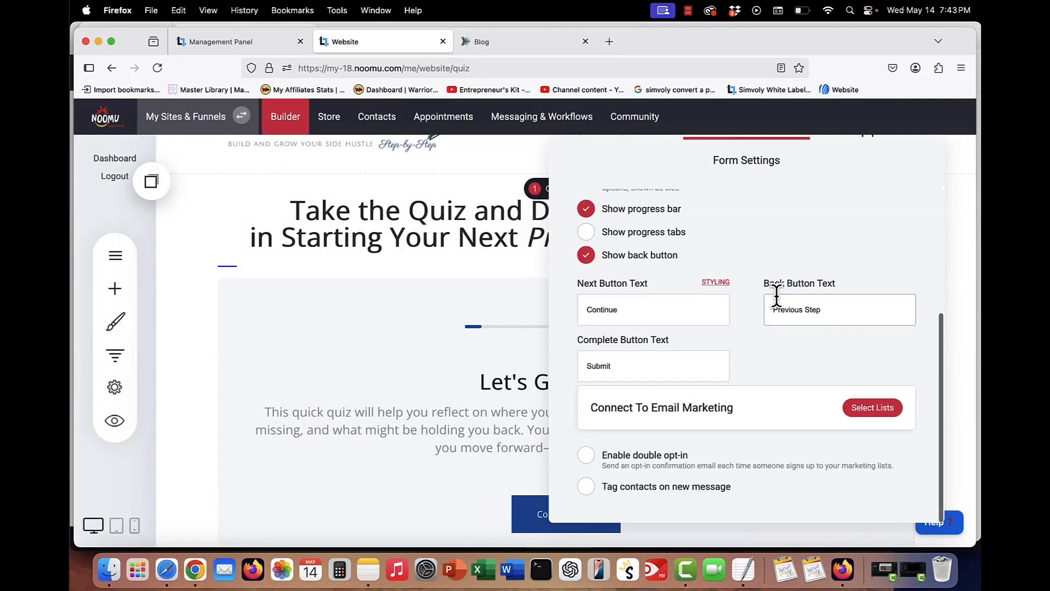
{"action": "scroll", "coordinate": [777, 297], "scroll_direction": "up", "scroll_amount": 5}
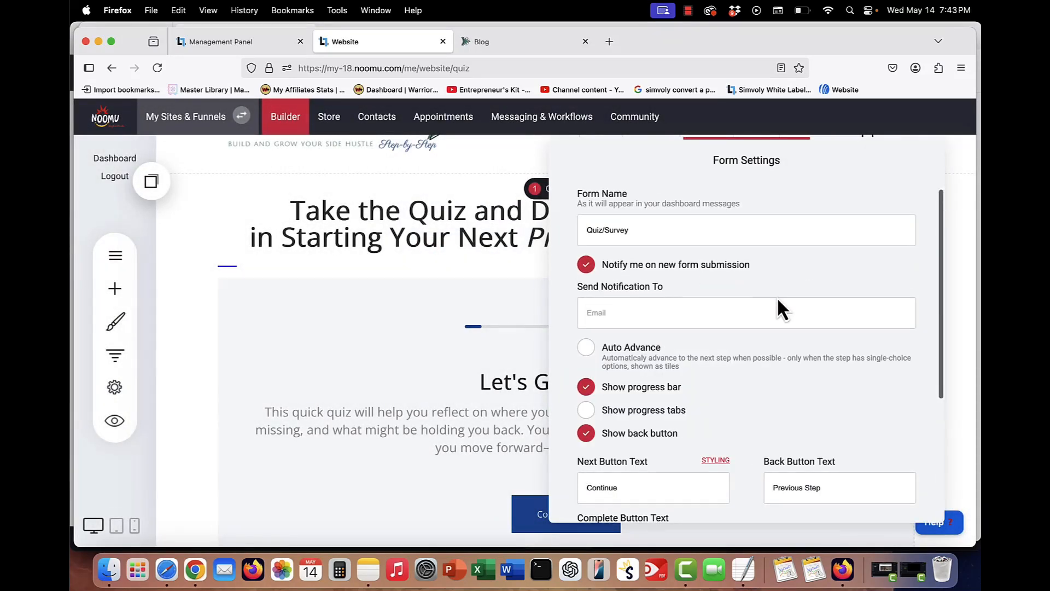
{"action": "scroll", "coordinate": [782, 309], "scroll_direction": "down", "scroll_amount": 1}
{"action": "scroll", "coordinate": [776, 295], "scroll_direction": "down", "scroll_amount": 1}
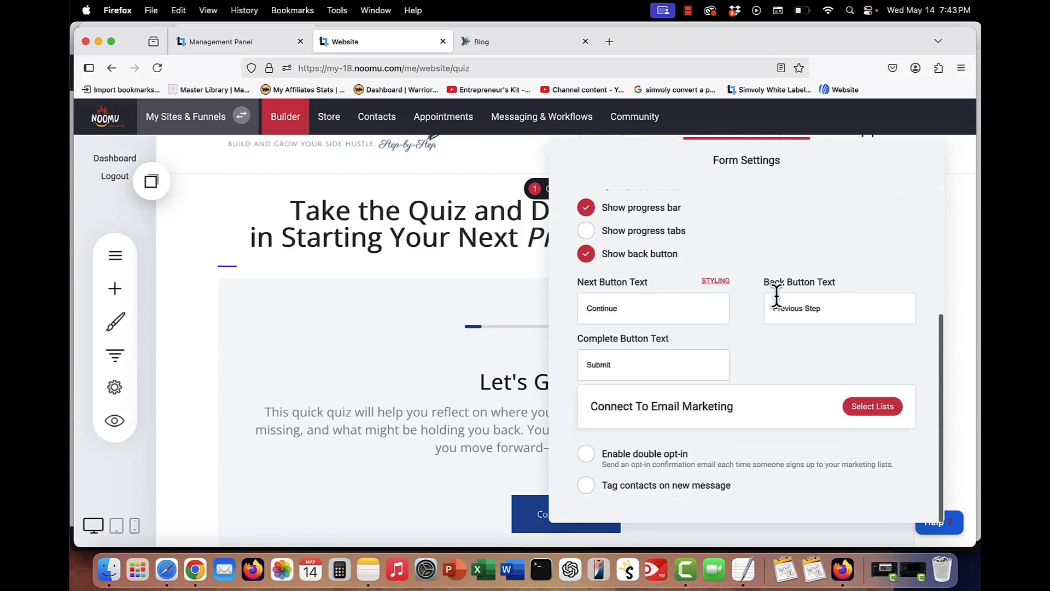
{"action": "scroll", "coordinate": [776, 295], "scroll_direction": "up", "scroll_amount": 3}
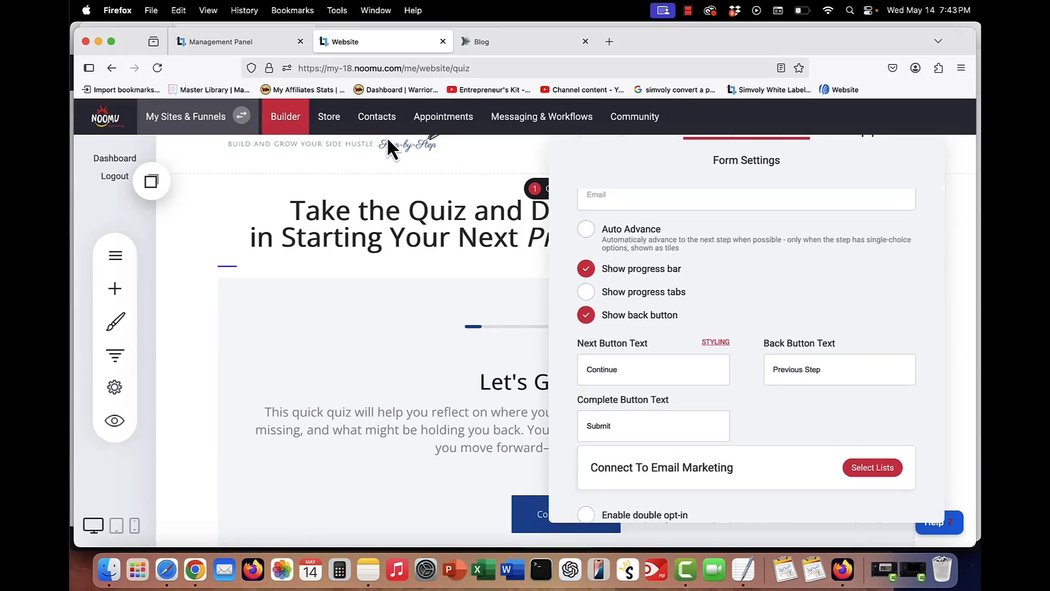
{"action": "scroll", "coordinate": [782, 251], "scroll_direction": "up", "scroll_amount": 3}
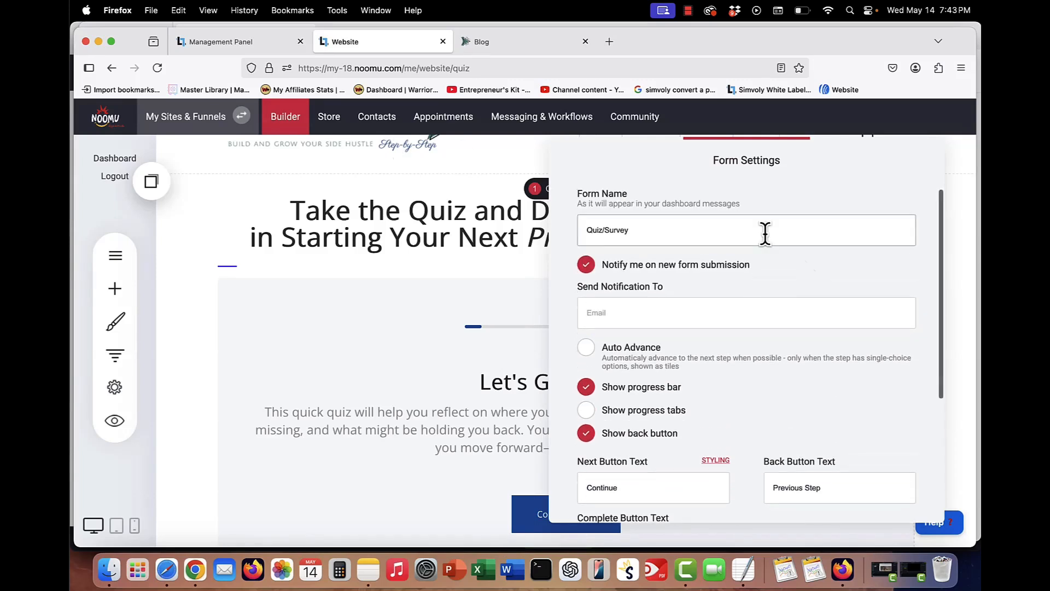
{"action": "scroll", "coordinate": [764, 234], "scroll_direction": "down", "scroll_amount": 4}
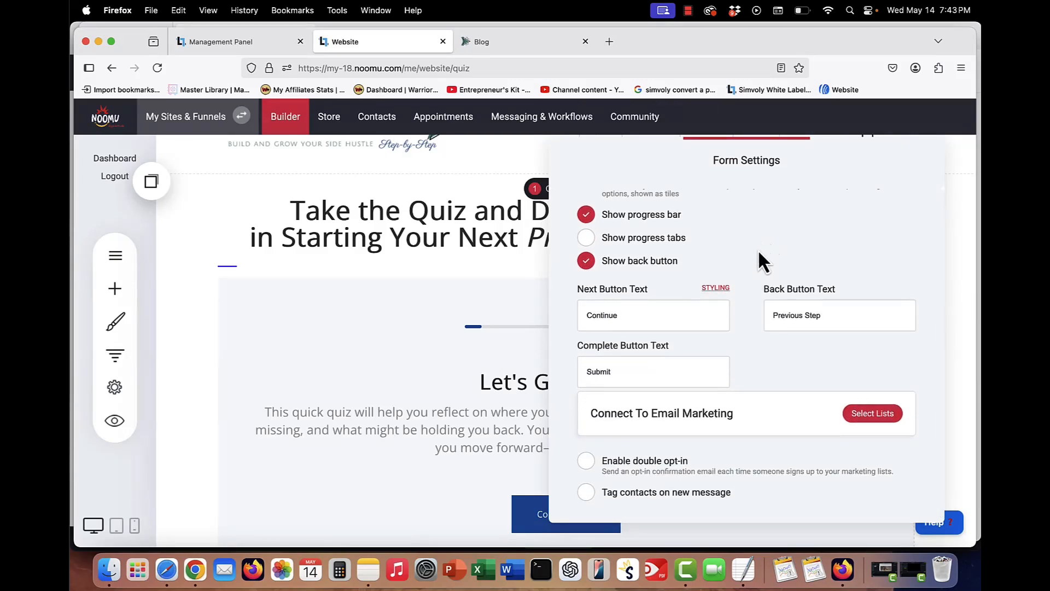
{"action": "scroll", "coordinate": [759, 251], "scroll_direction": "up", "scroll_amount": 4}
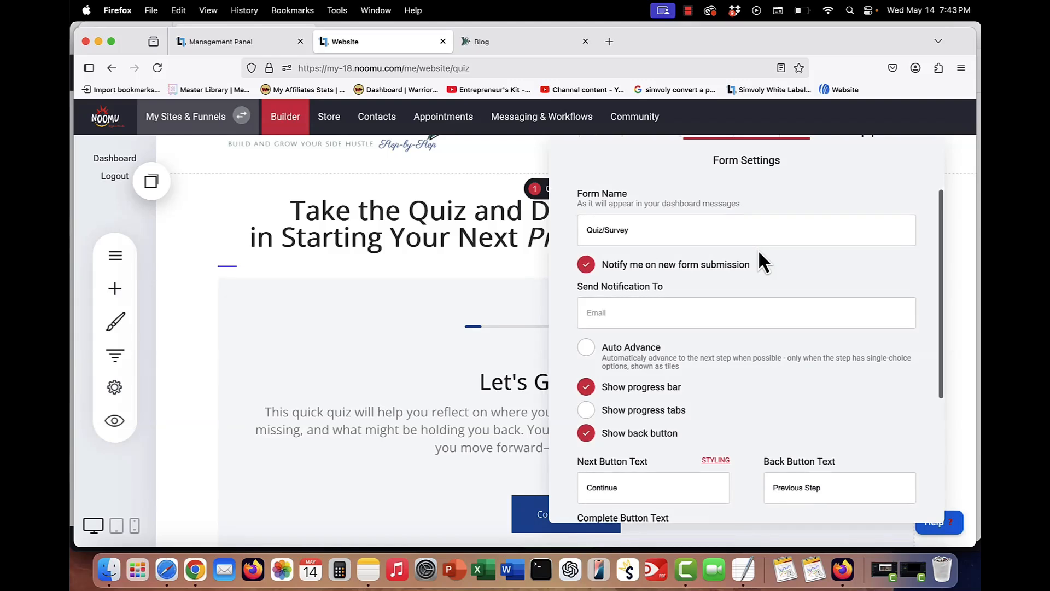
{"action": "left_click", "coordinate": [464, 282]}
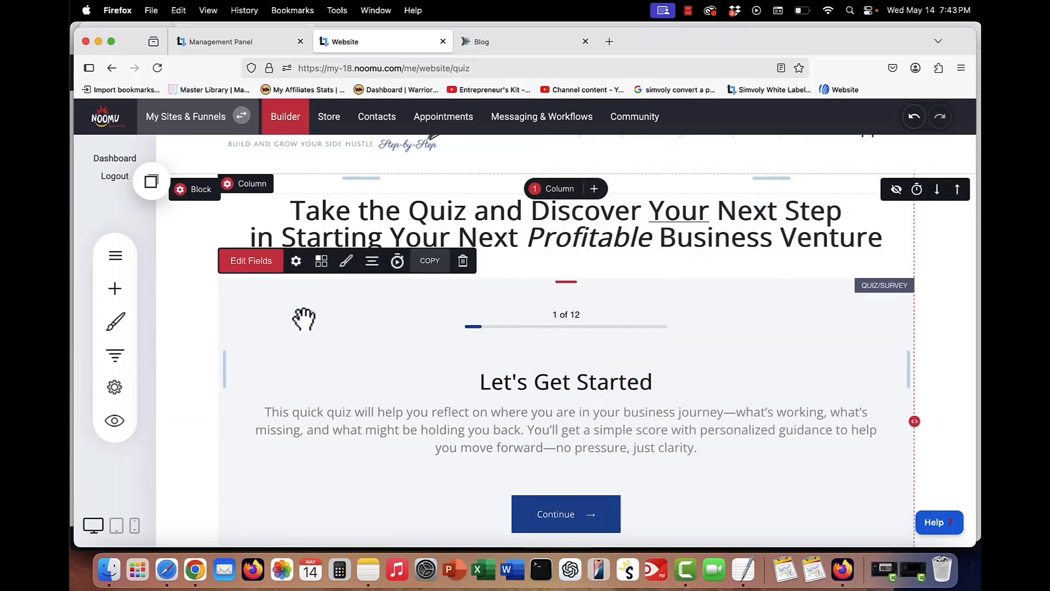
- Review the quiz form's steps in the form fields list
{"action": "left_click", "coordinate": [251, 261]}
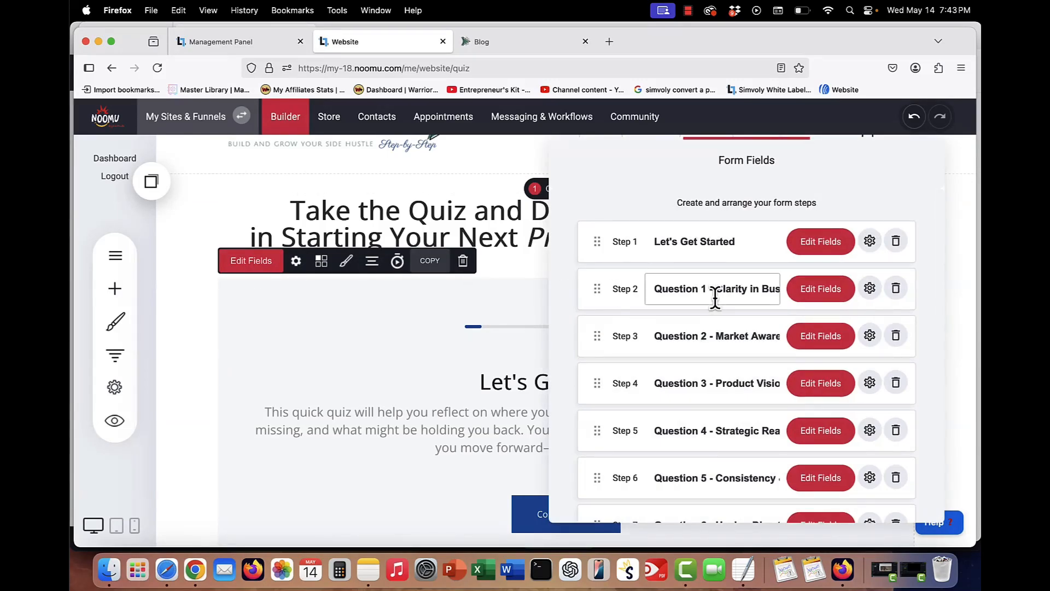
{"action": "scroll", "coordinate": [714, 298], "scroll_direction": "down", "scroll_amount": 10}
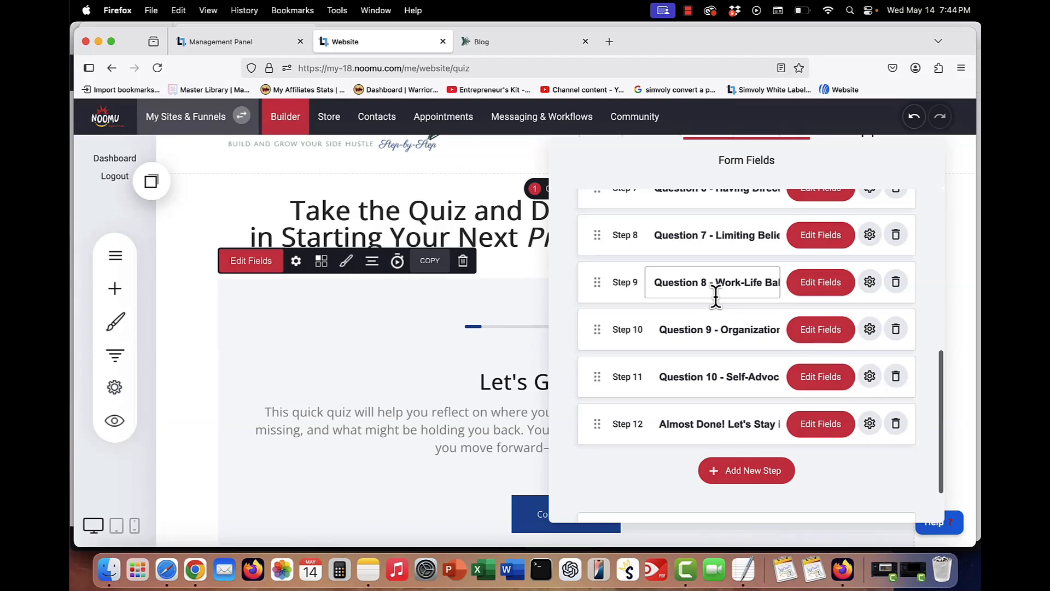
{"action": "scroll", "coordinate": [715, 298], "scroll_direction": "up", "scroll_amount": 10}
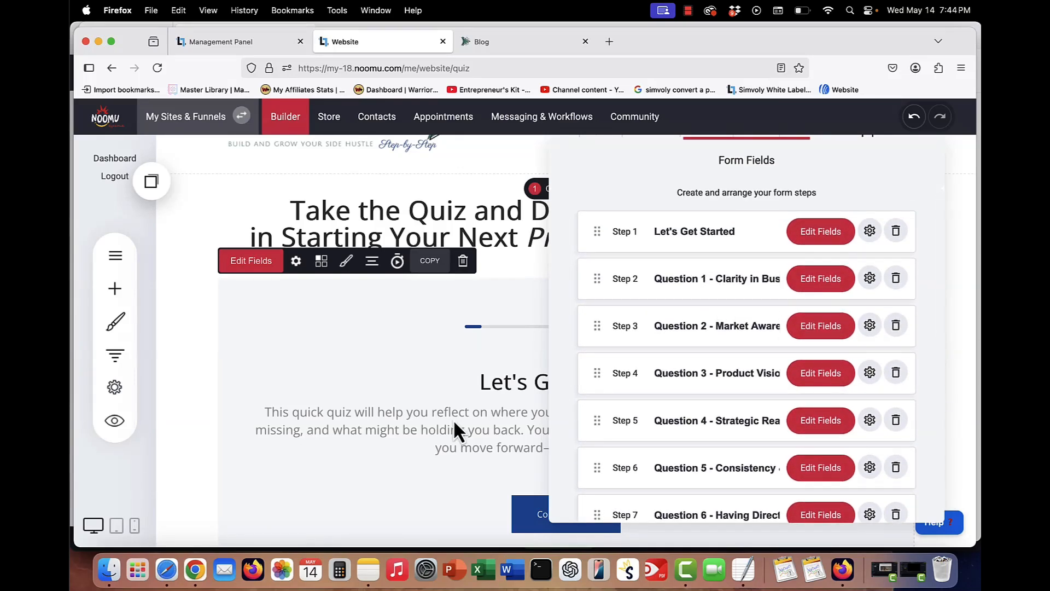
{"action": "left_click", "coordinate": [455, 401]}
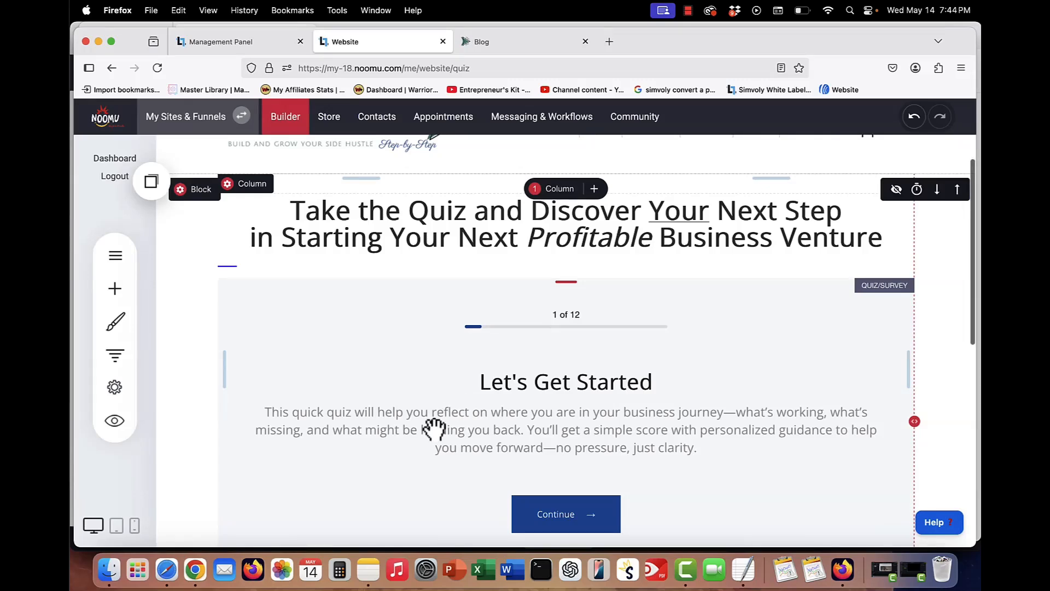
- Open the quiz form's field editor and scroll through its twelve steps down to the quiz results section
{"action": "left_click", "coordinate": [241, 306]}
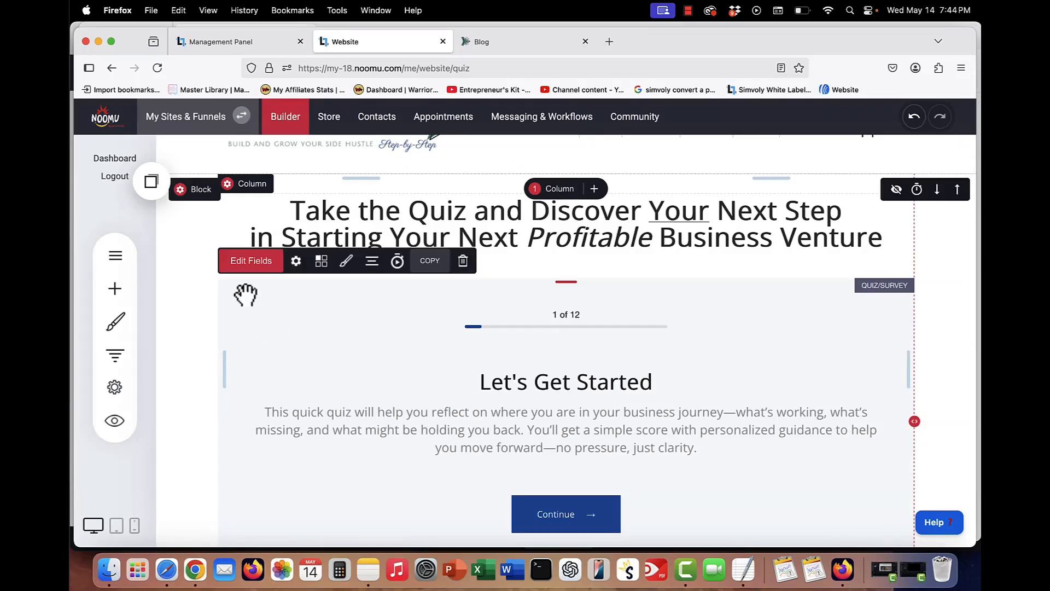
{"action": "left_click", "coordinate": [249, 263]}
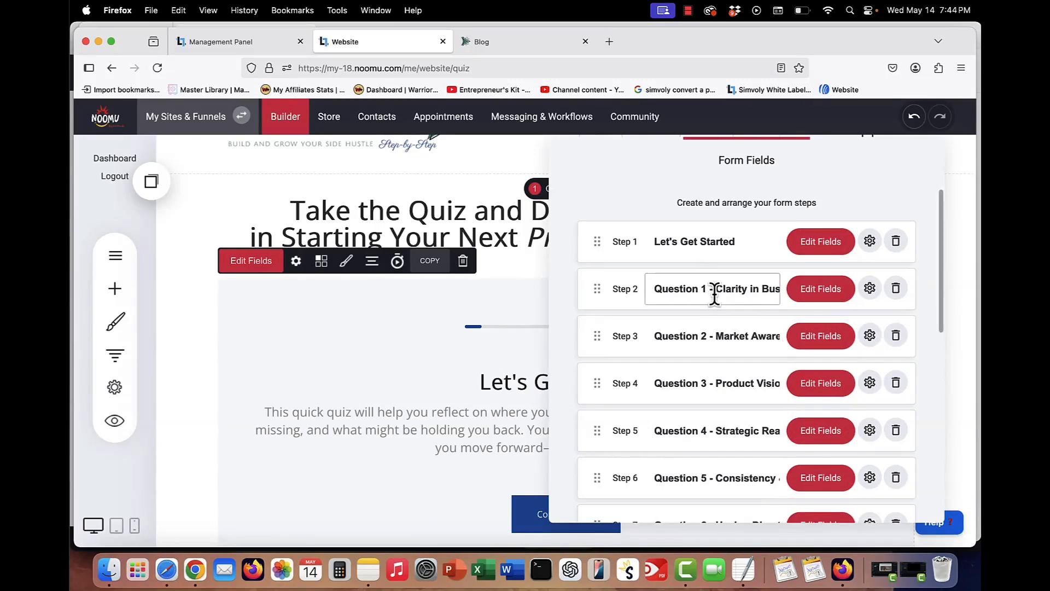
{"action": "scroll", "coordinate": [714, 294], "scroll_direction": "down", "scroll_amount": 3}
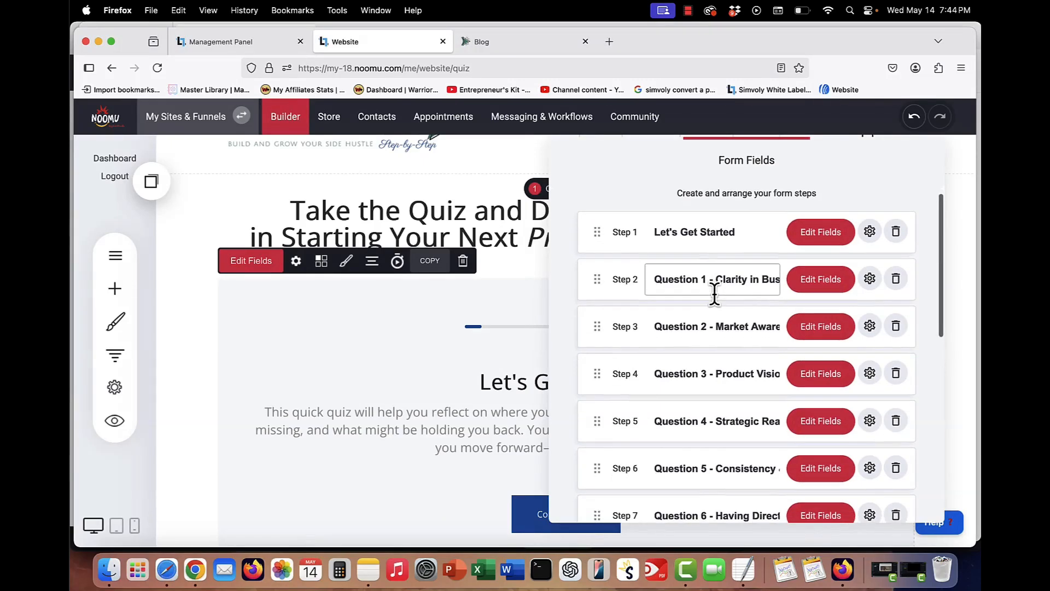
{"action": "scroll", "coordinate": [714, 294], "scroll_direction": "down", "scroll_amount": 2}
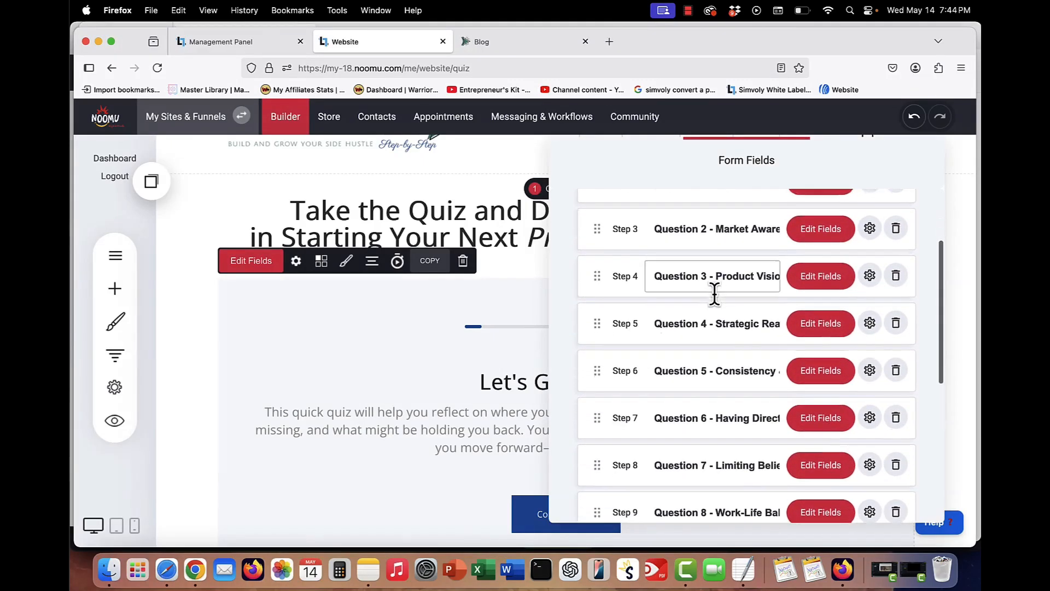
{"action": "left_click_drag", "start_coordinate": [732, 312], "coordinate": [785, 316]}
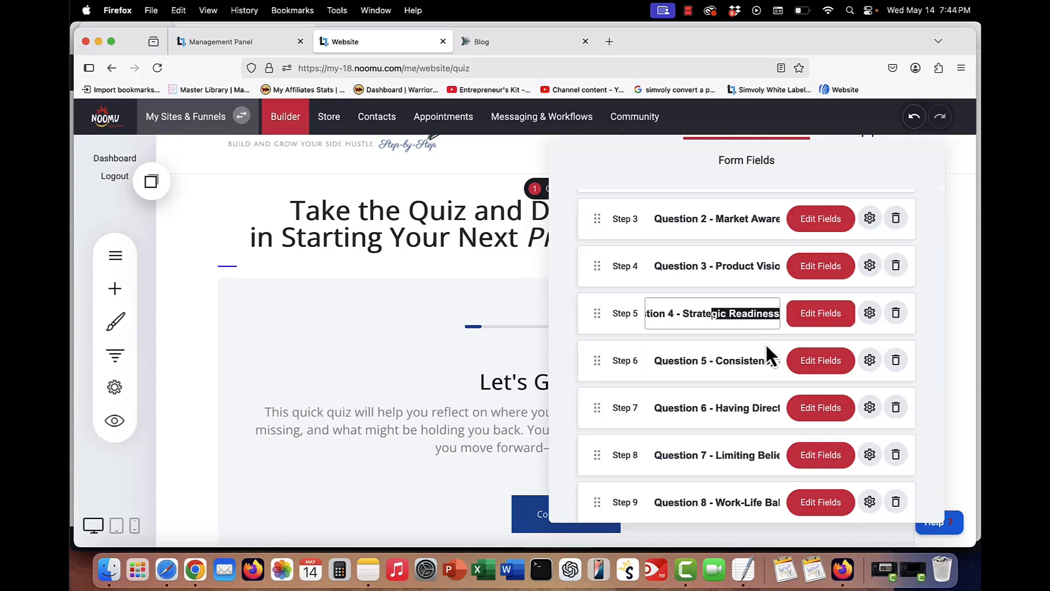
{"action": "scroll", "coordinate": [777, 313], "scroll_direction": "down", "scroll_amount": 10}
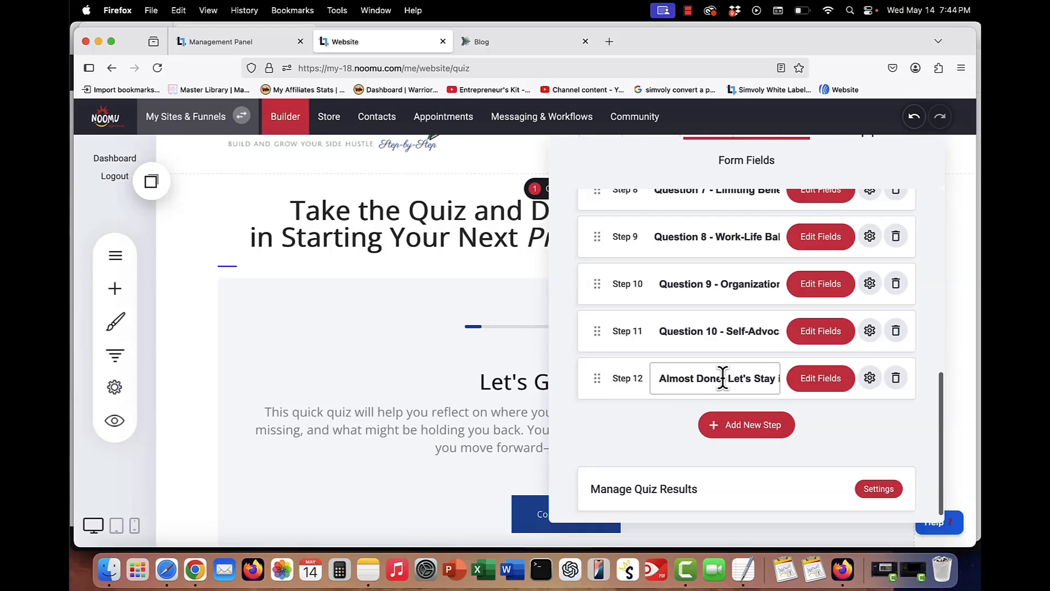
{"action": "scroll", "coordinate": [722, 377], "scroll_direction": "up", "scroll_amount": 14}
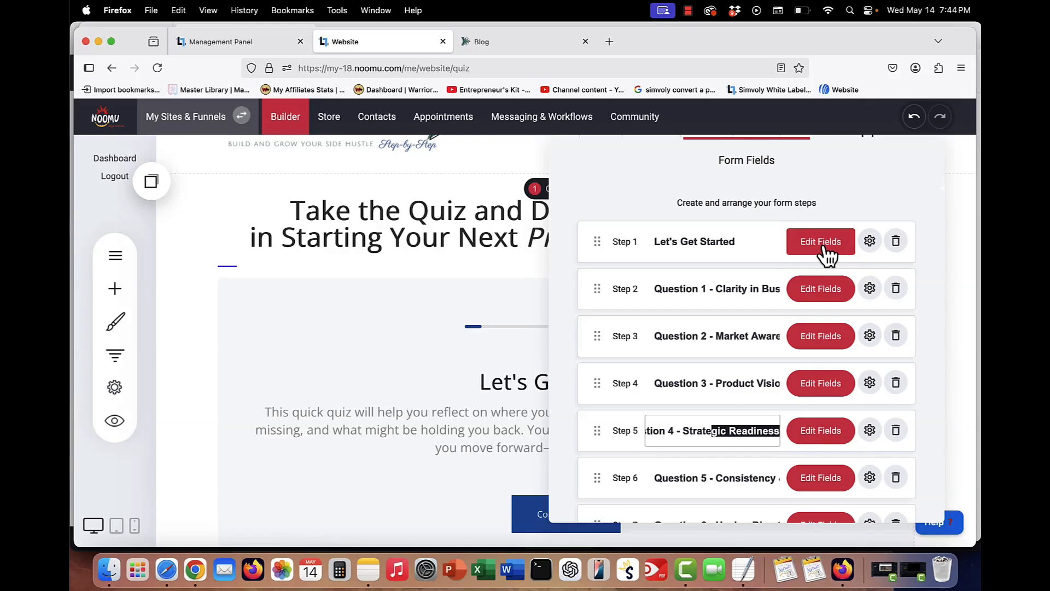
- Open the Let's Get Started step's fields and its heading and description settings, then open Question 1's fields
{"action": "left_click", "coordinate": [821, 244]}
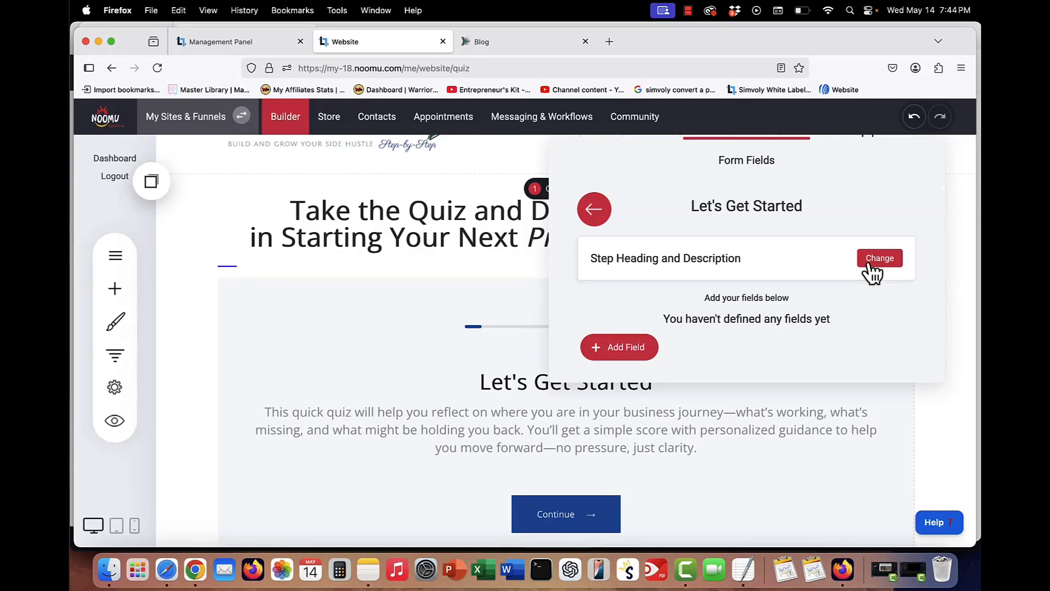
{"action": "left_click", "coordinate": [875, 260]}
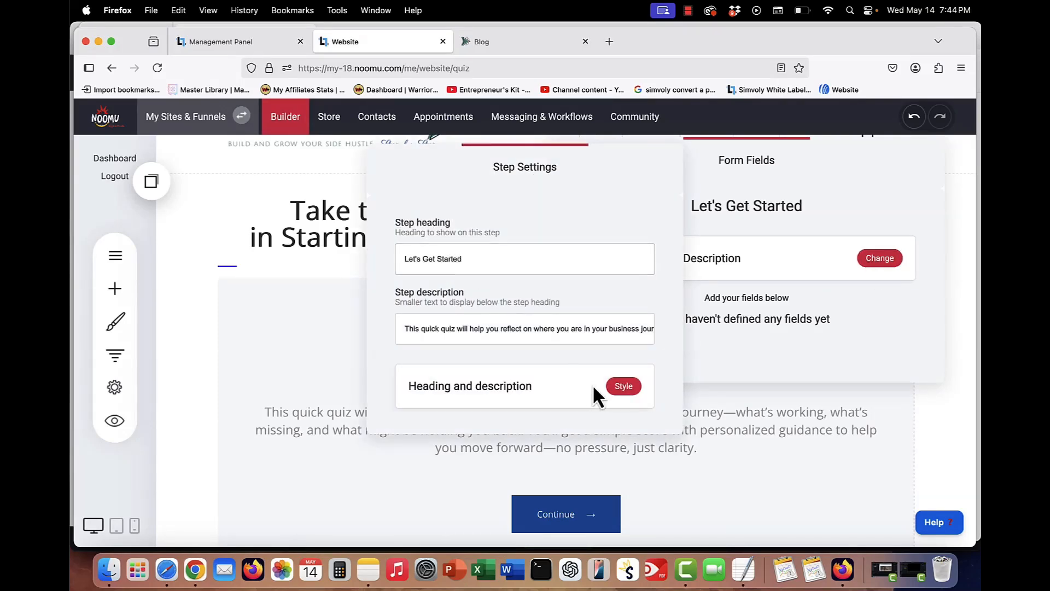
{"action": "left_click", "coordinate": [779, 290]}
{"action": "left_click", "coordinate": [602, 211]}
{"action": "left_click", "coordinate": [801, 289]}
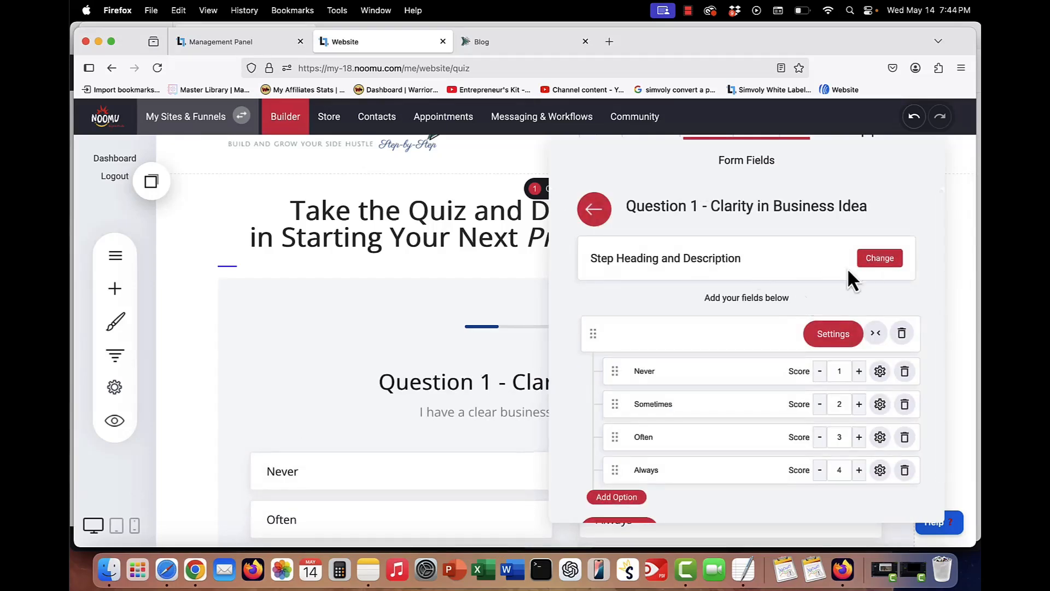
- Inspect Question 1's answer options with their scores and its step heading and description, then return to the steps list
{"action": "scroll", "coordinate": [722, 363], "scroll_direction": "down", "scroll_amount": 2}
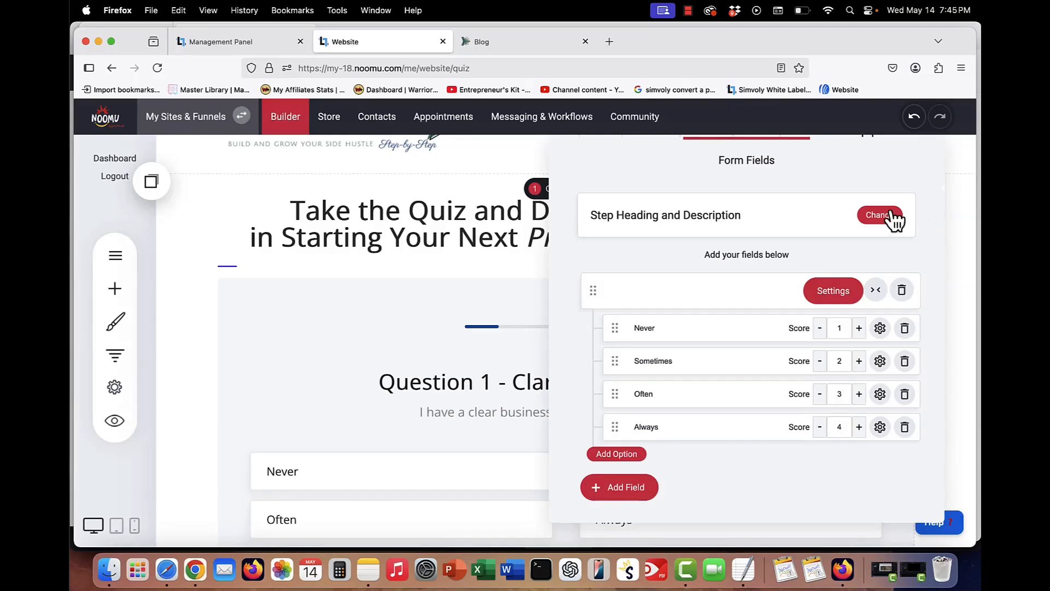
{"action": "left_click", "coordinate": [881, 215]}
{"action": "left_click", "coordinate": [880, 215]}
{"action": "left_click", "coordinate": [879, 215]}
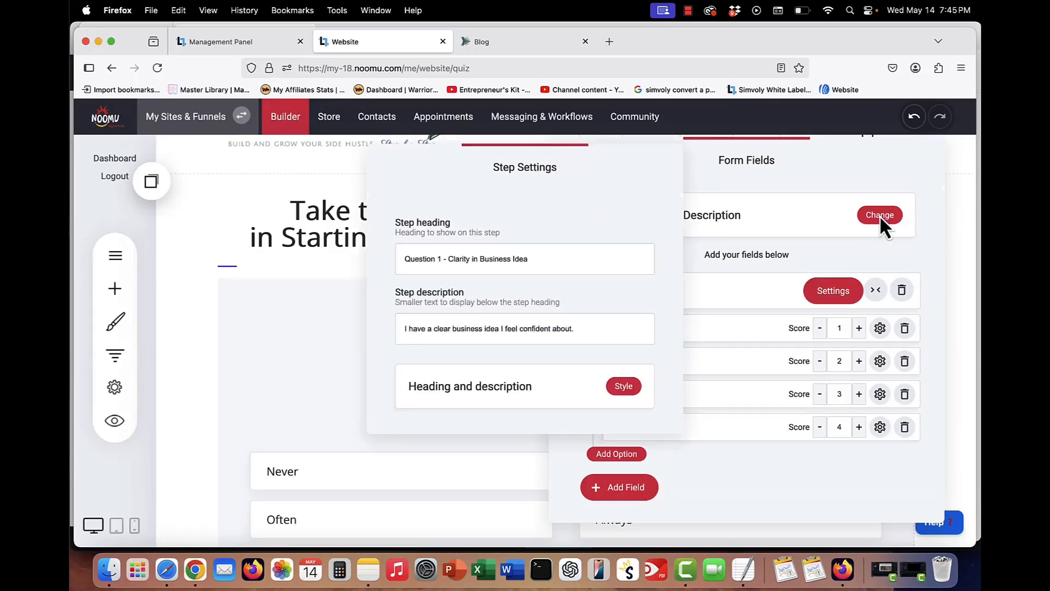
{"action": "left_click", "coordinate": [477, 328]}
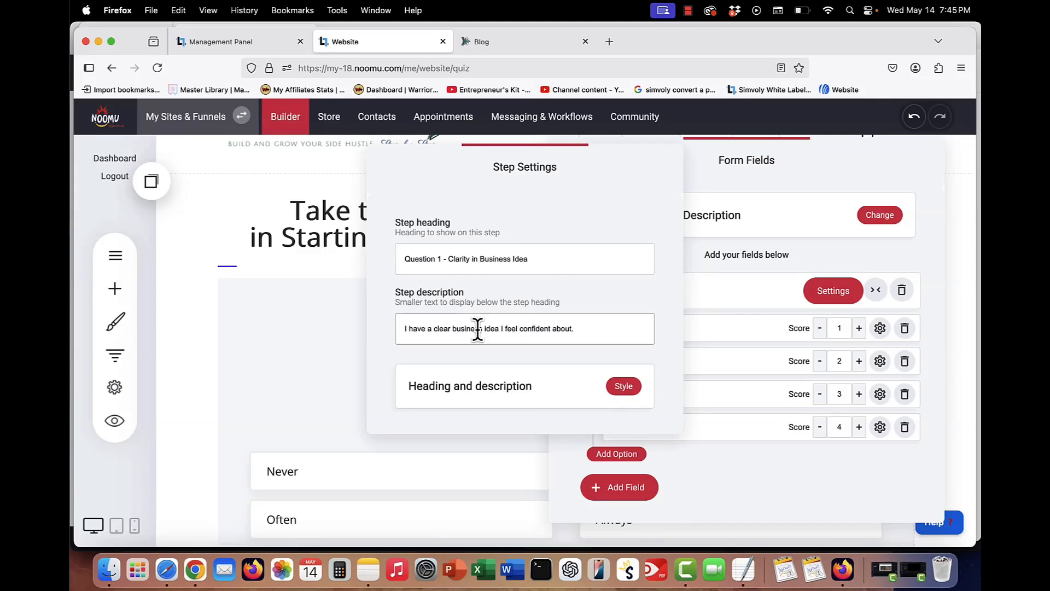
{"action": "left_click", "coordinate": [746, 248]}
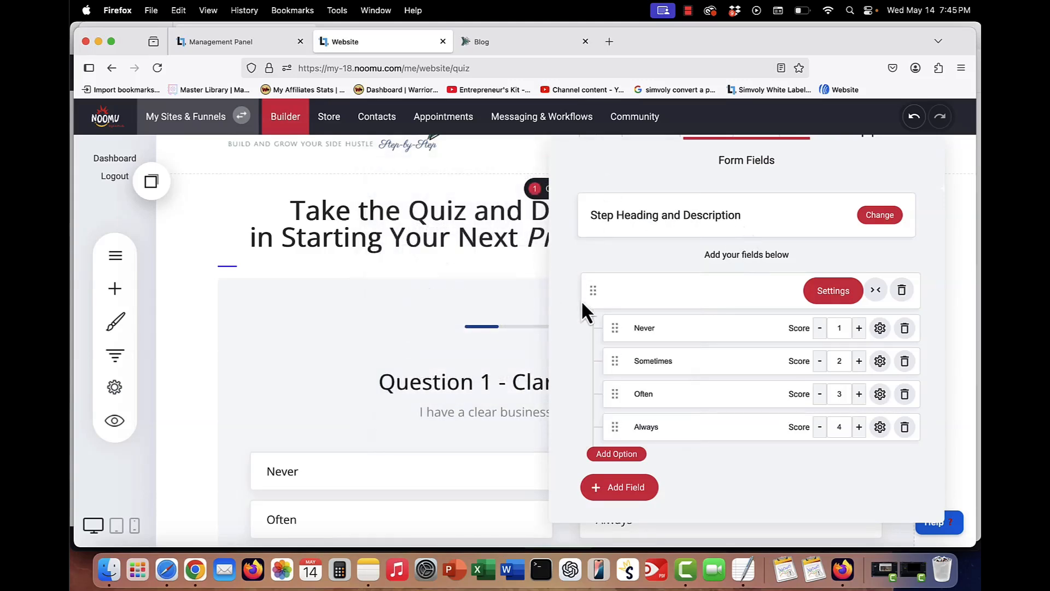
{"action": "left_click", "coordinate": [591, 214]}
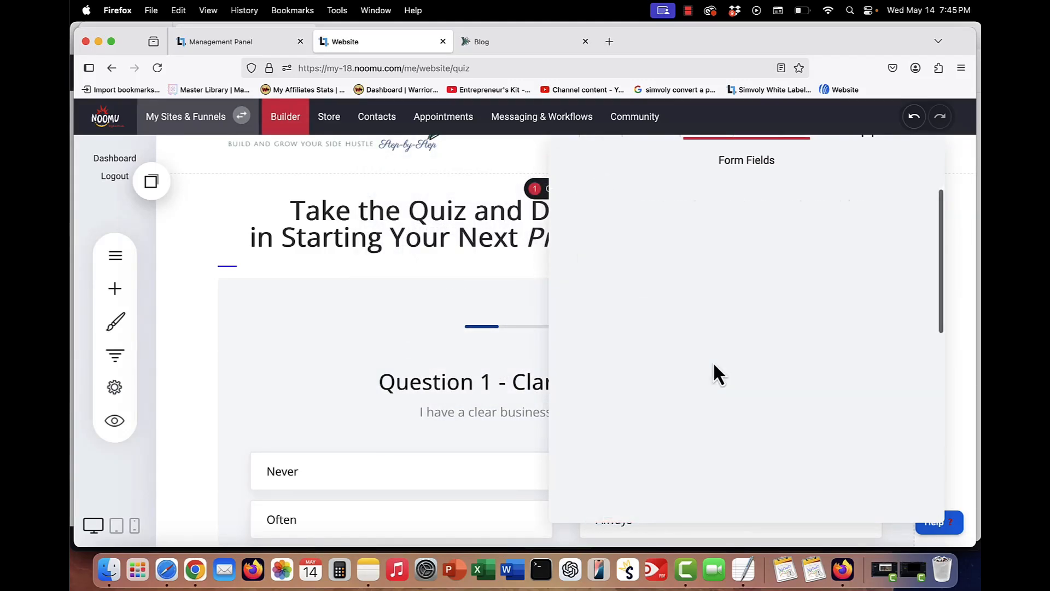
- Open the Question 5 - Consistency & Momentum step's fields and go back to the steps list
{"action": "scroll", "coordinate": [766, 339], "scroll_direction": "down", "scroll_amount": 5}
{"action": "left_click", "coordinate": [826, 294]}
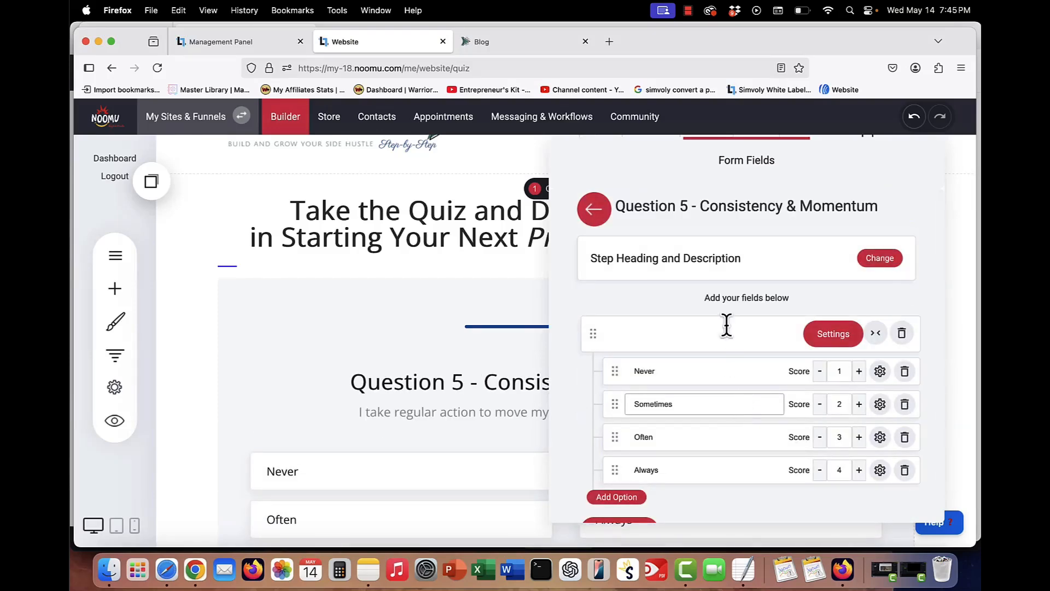
{"action": "left_click", "coordinate": [596, 220]}
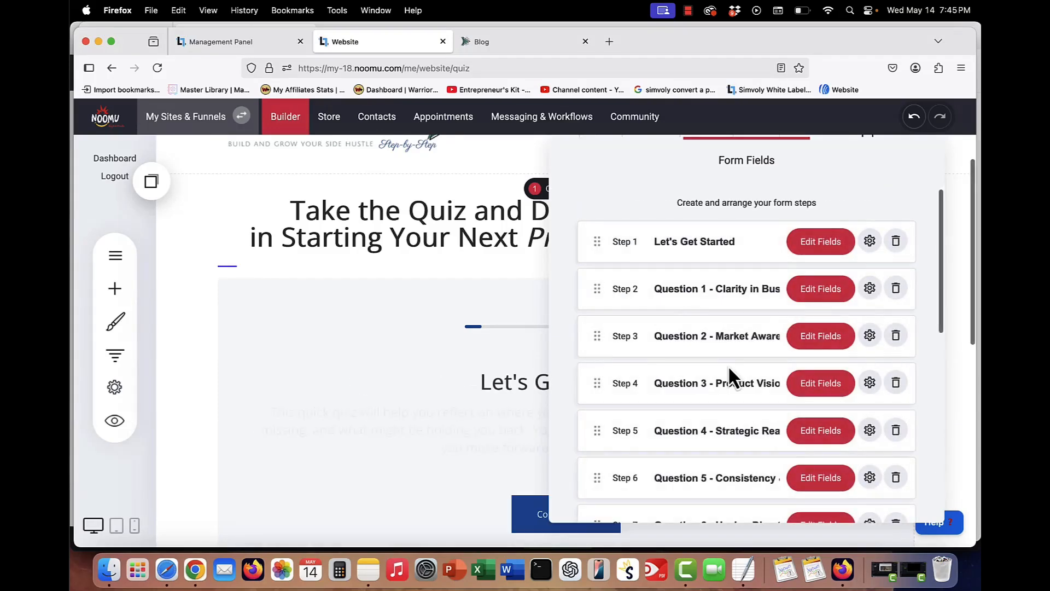
- Open the Manage Quiz Results settings and inspect the page redirect link for the 10–17 score rule without changing it
{"action": "scroll", "coordinate": [729, 369], "scroll_direction": "down", "scroll_amount": 2}
{"action": "scroll", "coordinate": [728, 365], "scroll_direction": "down", "scroll_amount": 5}
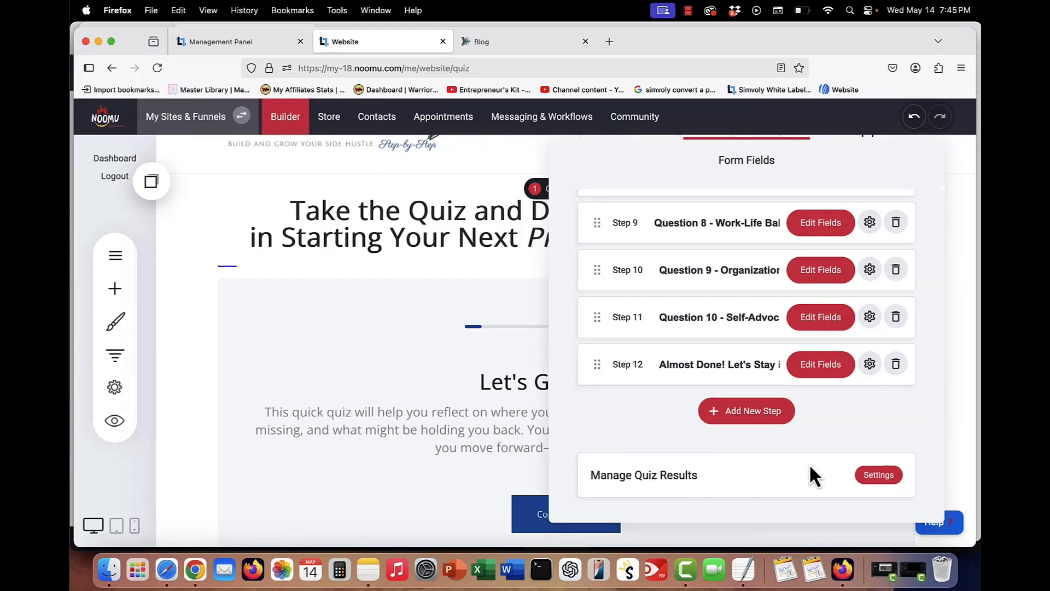
{"action": "left_click", "coordinate": [886, 475]}
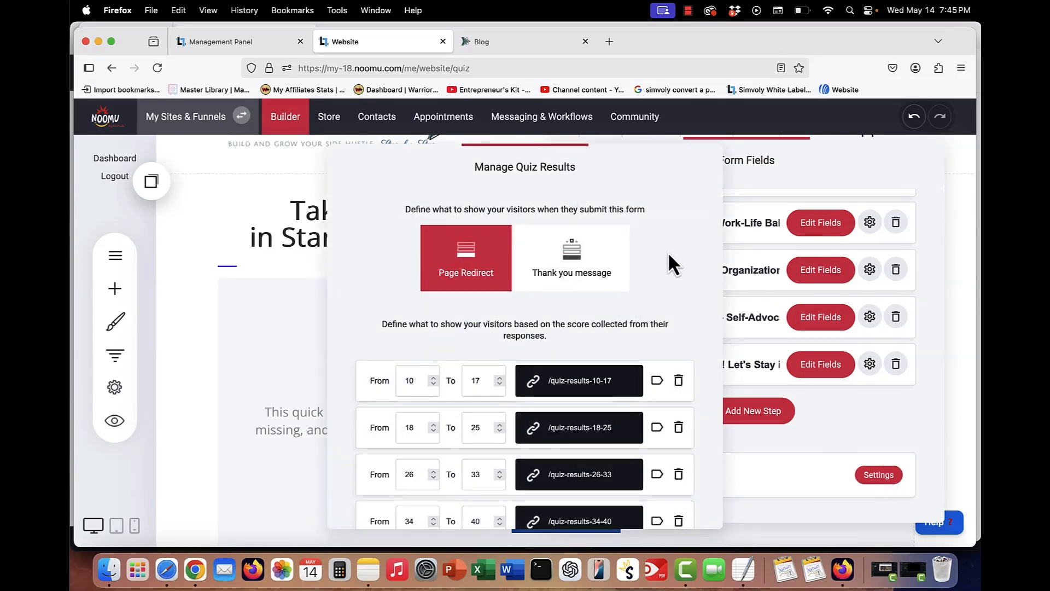
{"action": "scroll", "coordinate": [668, 252], "scroll_direction": "down", "scroll_amount": 3}
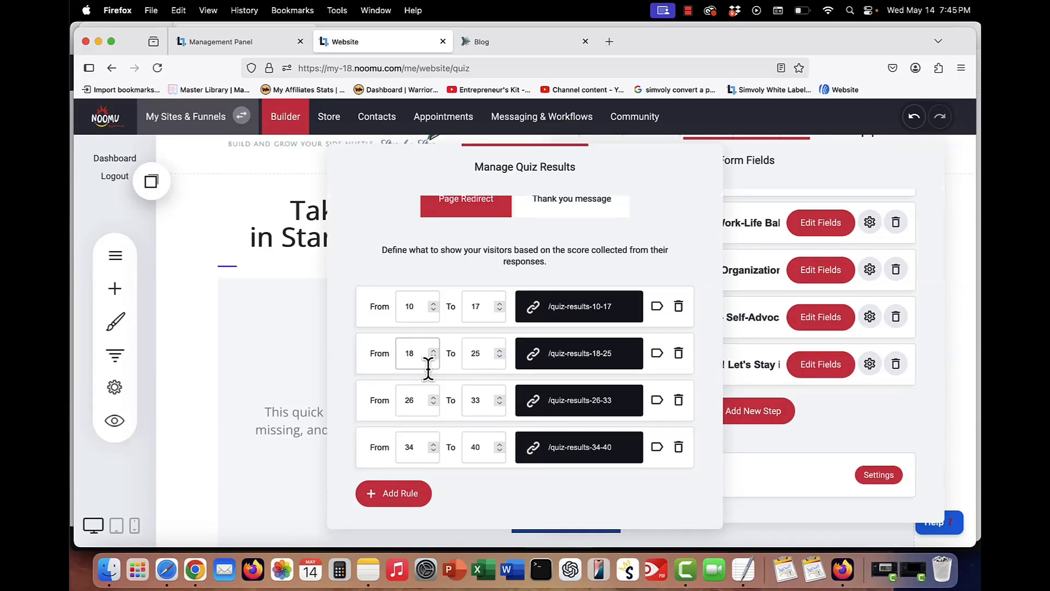
{"action": "left_click", "coordinate": [580, 306]}
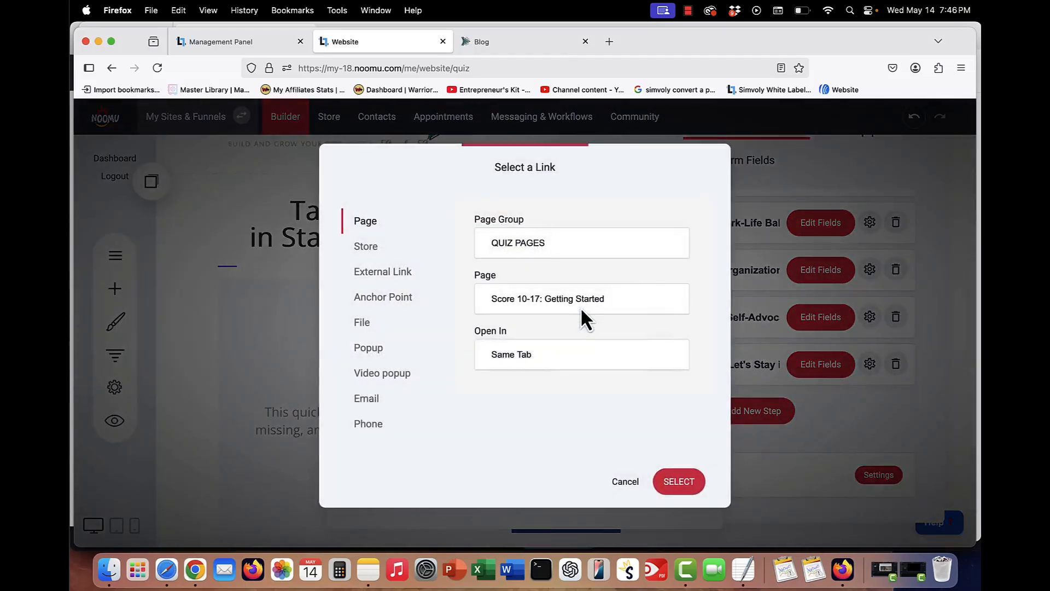
{"action": "left_click", "coordinate": [621, 483]}
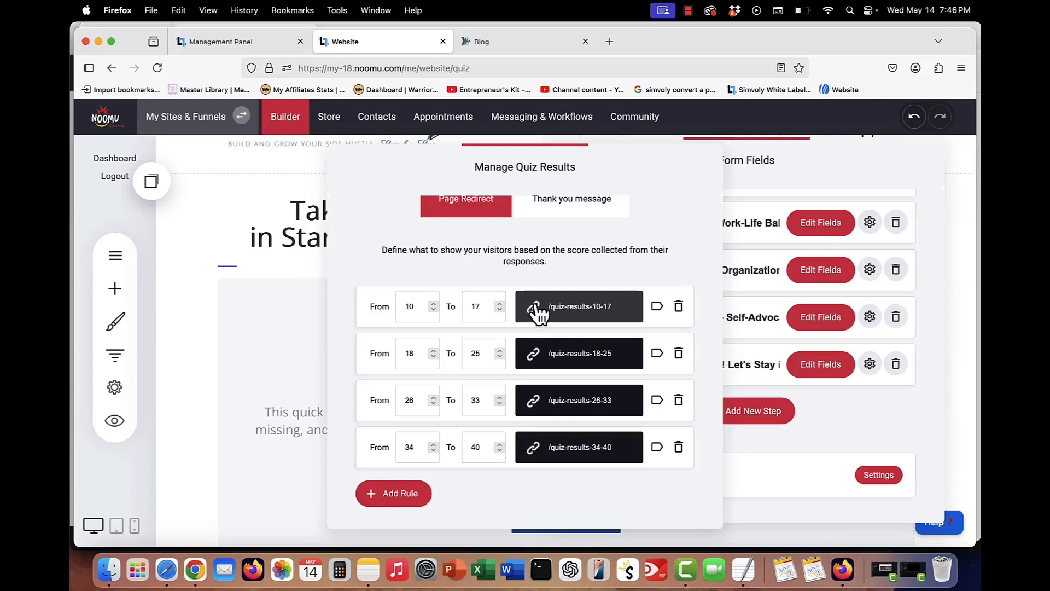
- Close the quiz results settings and open the Score 10-17: Getting Started page from the pages list
{"action": "scroll", "coordinate": [535, 312], "scroll_direction": "up", "scroll_amount": 1}
{"action": "scroll", "coordinate": [535, 313], "scroll_direction": "up", "scroll_amount": 3}
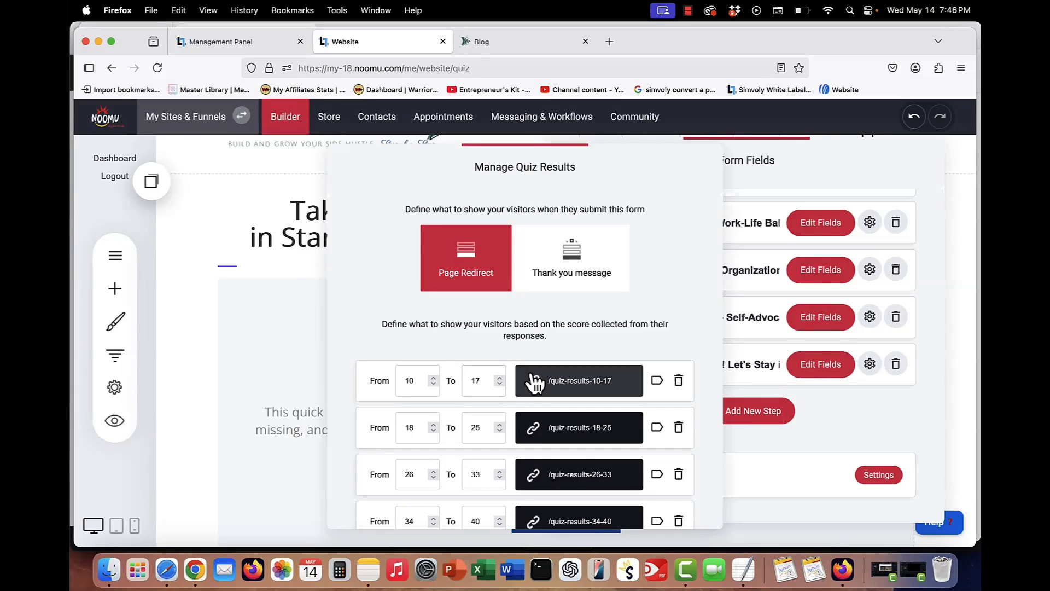
{"action": "left_click", "coordinate": [252, 342]}
{"action": "left_click", "coordinate": [114, 257]}
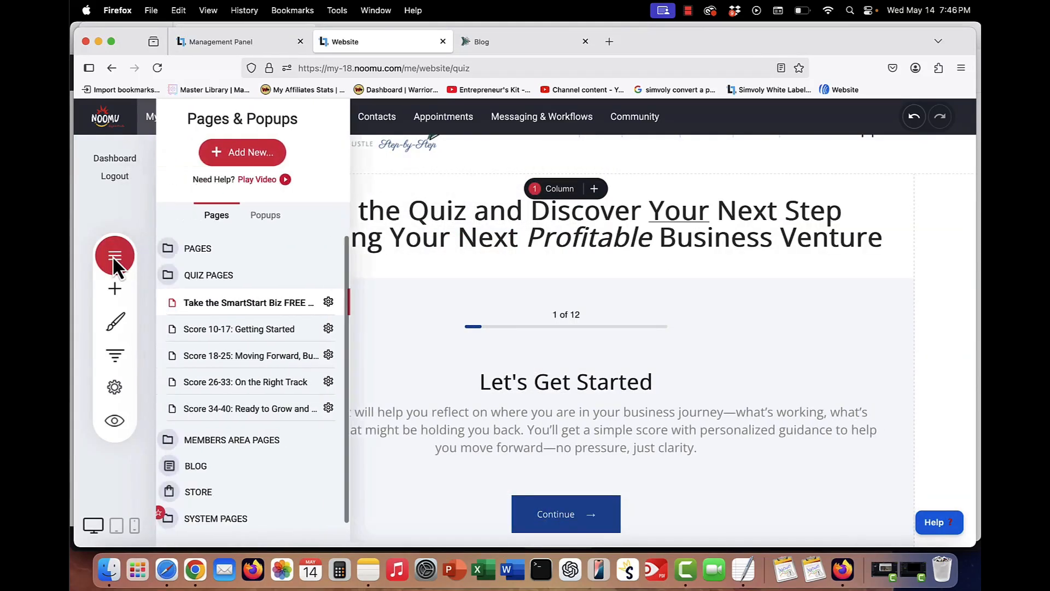
{"action": "left_click", "coordinate": [241, 331]}
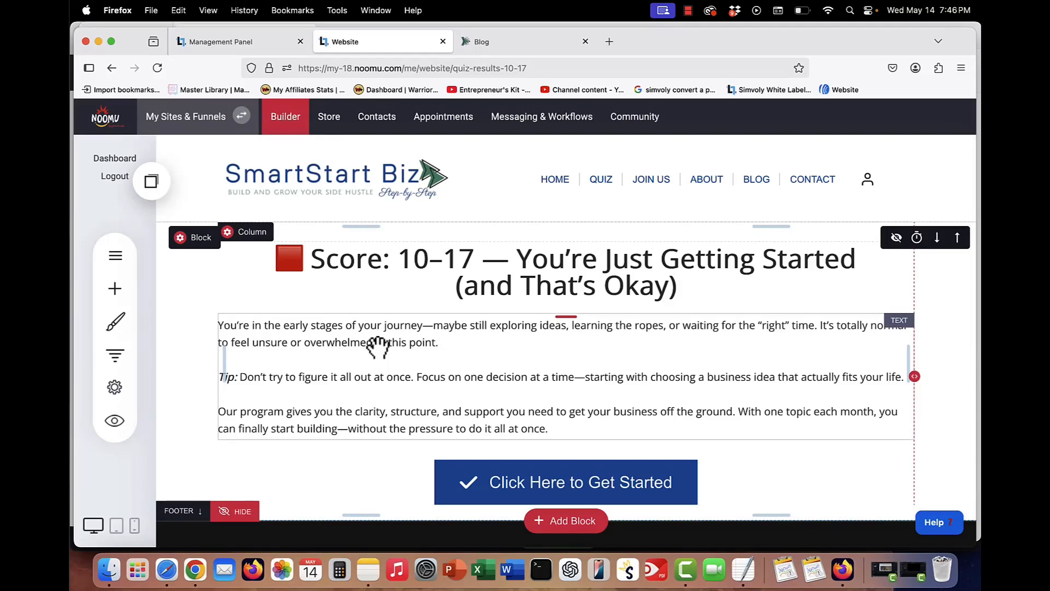
- Browse the Score 18-25, Score 26-33 and Score 34-40 quiz result pages from the pages list
{"action": "left_click", "coordinate": [514, 425]}
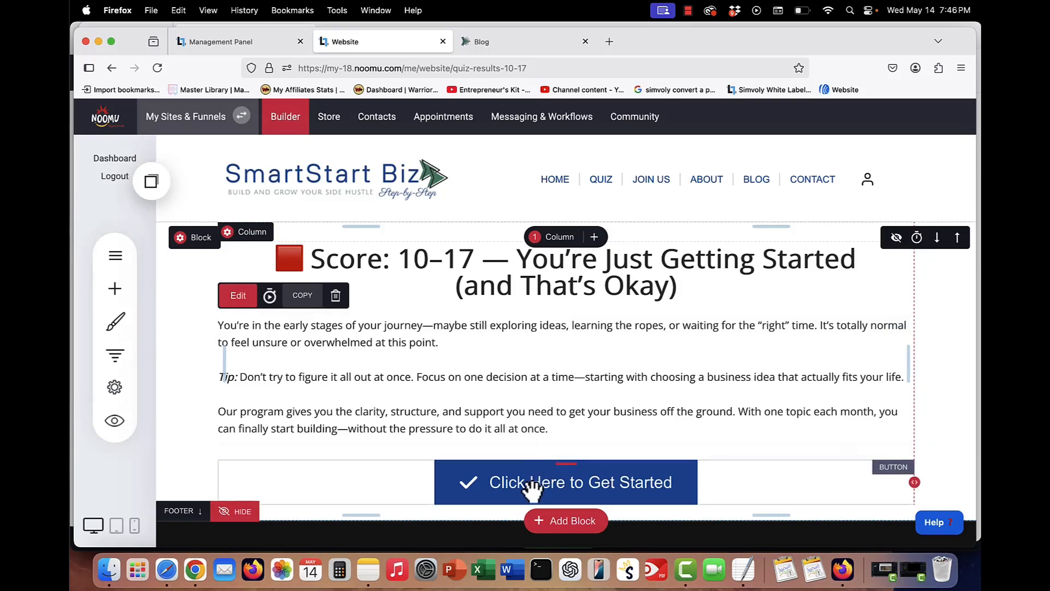
{"action": "left_click", "coordinate": [117, 254]}
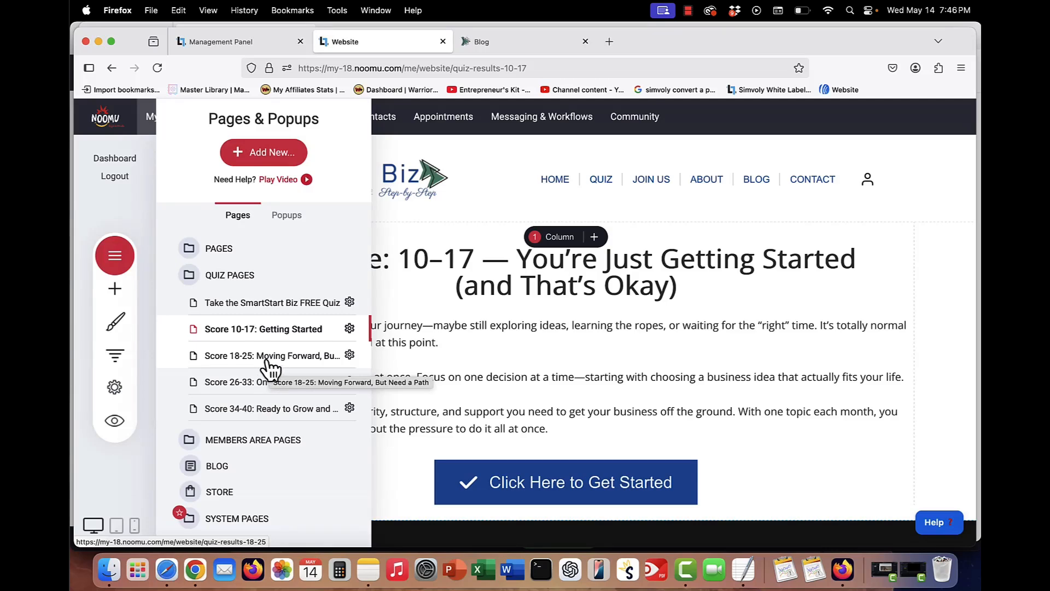
{"action": "left_click", "coordinate": [271, 361]}
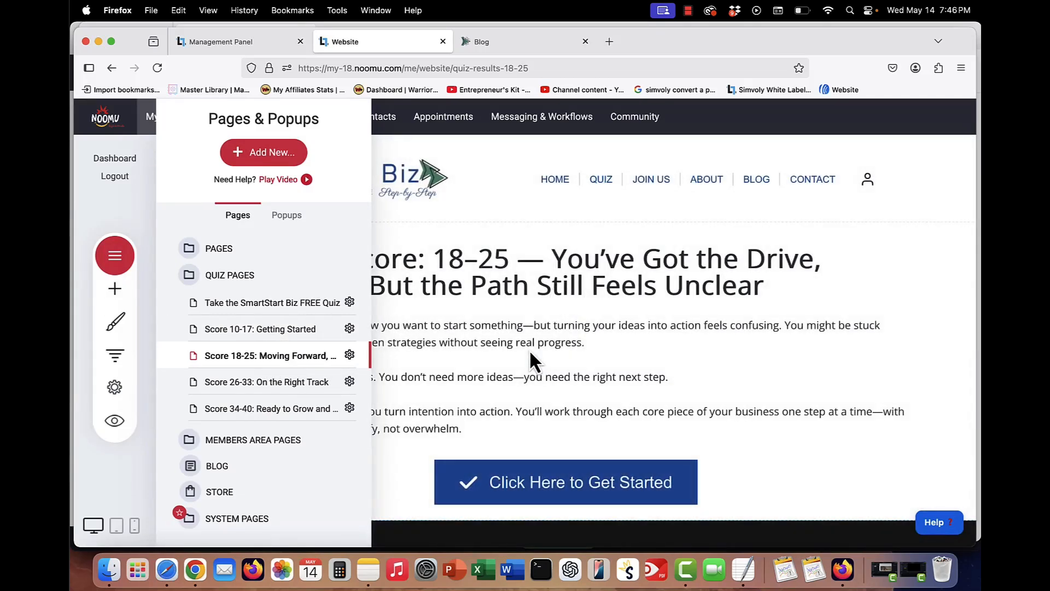
{"action": "left_click", "coordinate": [311, 383]}
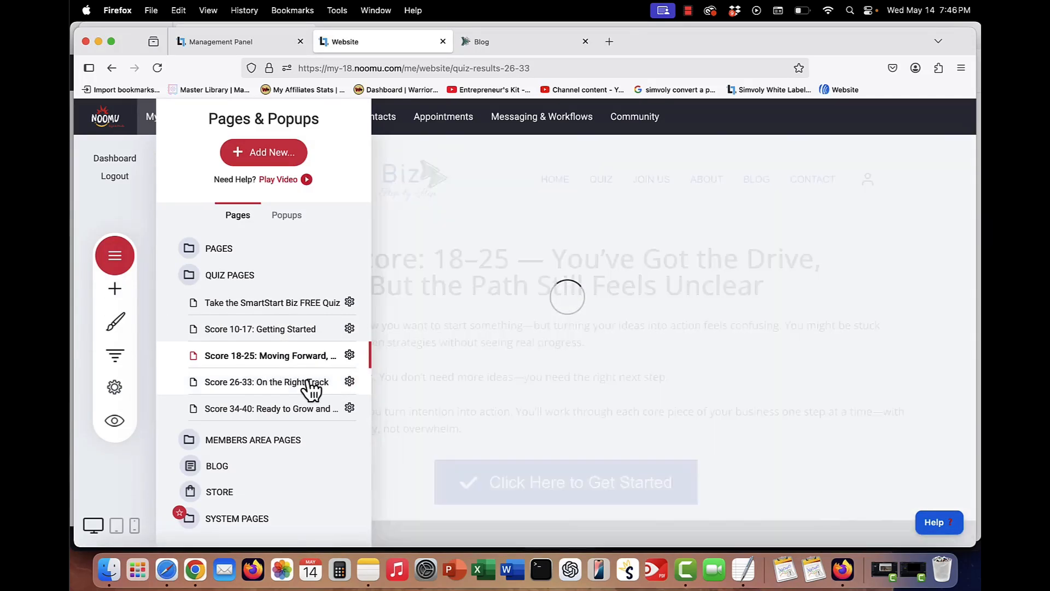
{"action": "left_click", "coordinate": [298, 406]}
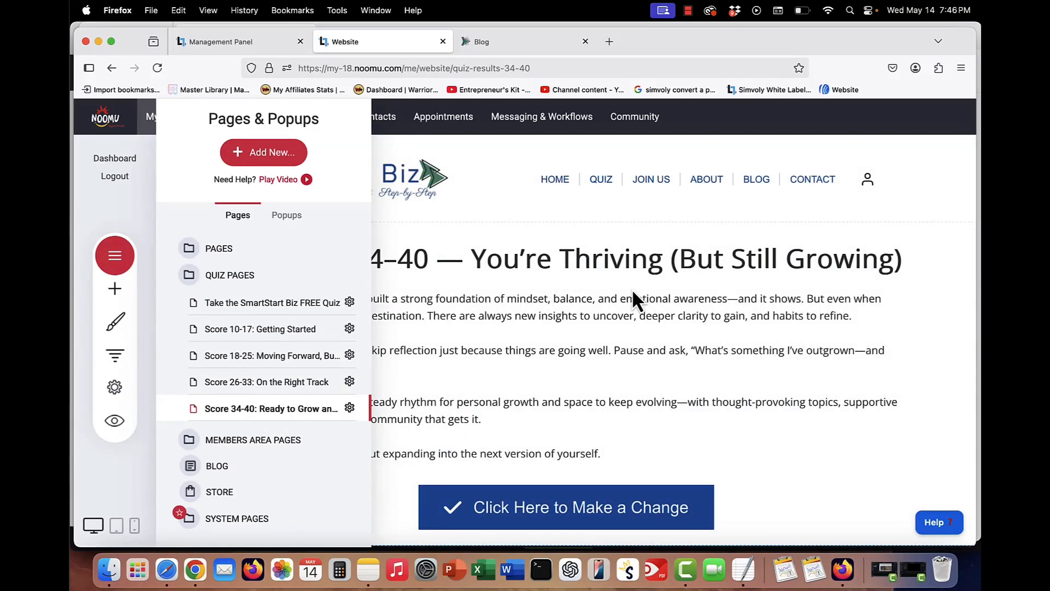
{"action": "left_click", "coordinate": [579, 320]}
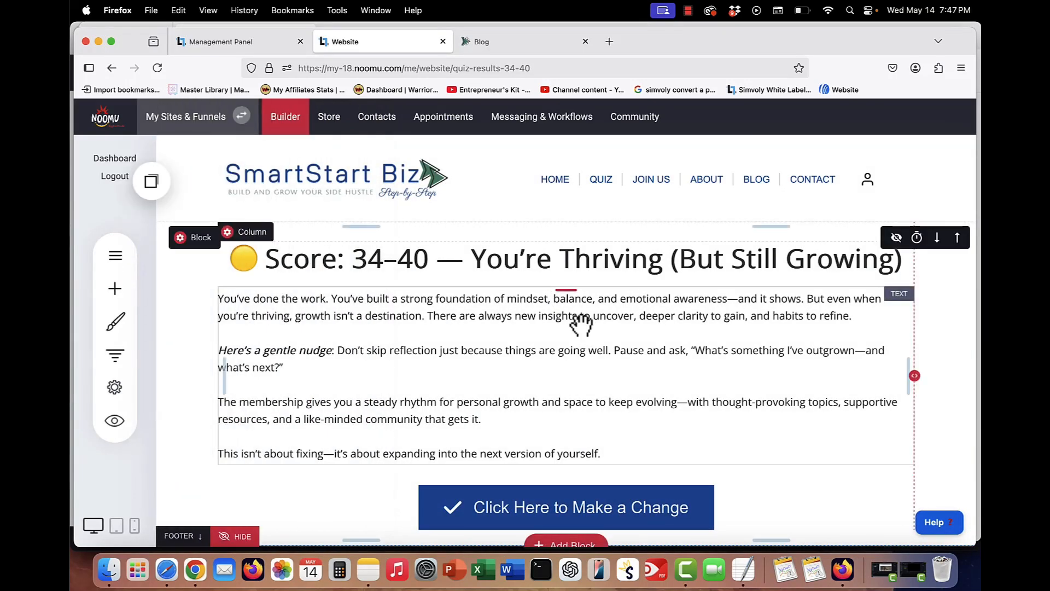